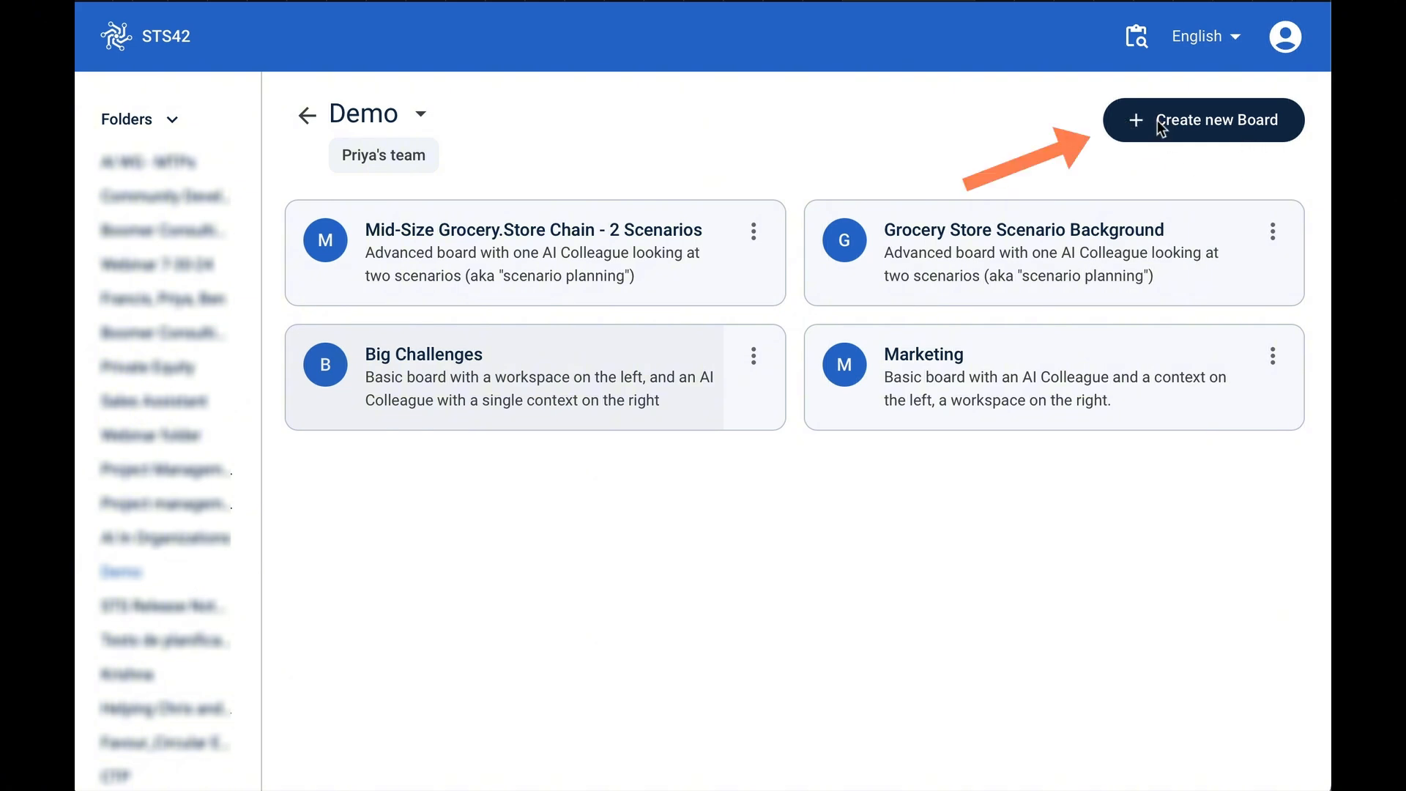
- Create a new board from the '03 Two AI Colleagues, Two Perspectives /en' template, naming it New Food Product
{"action": "left_click", "coordinate": [1144, 126]}
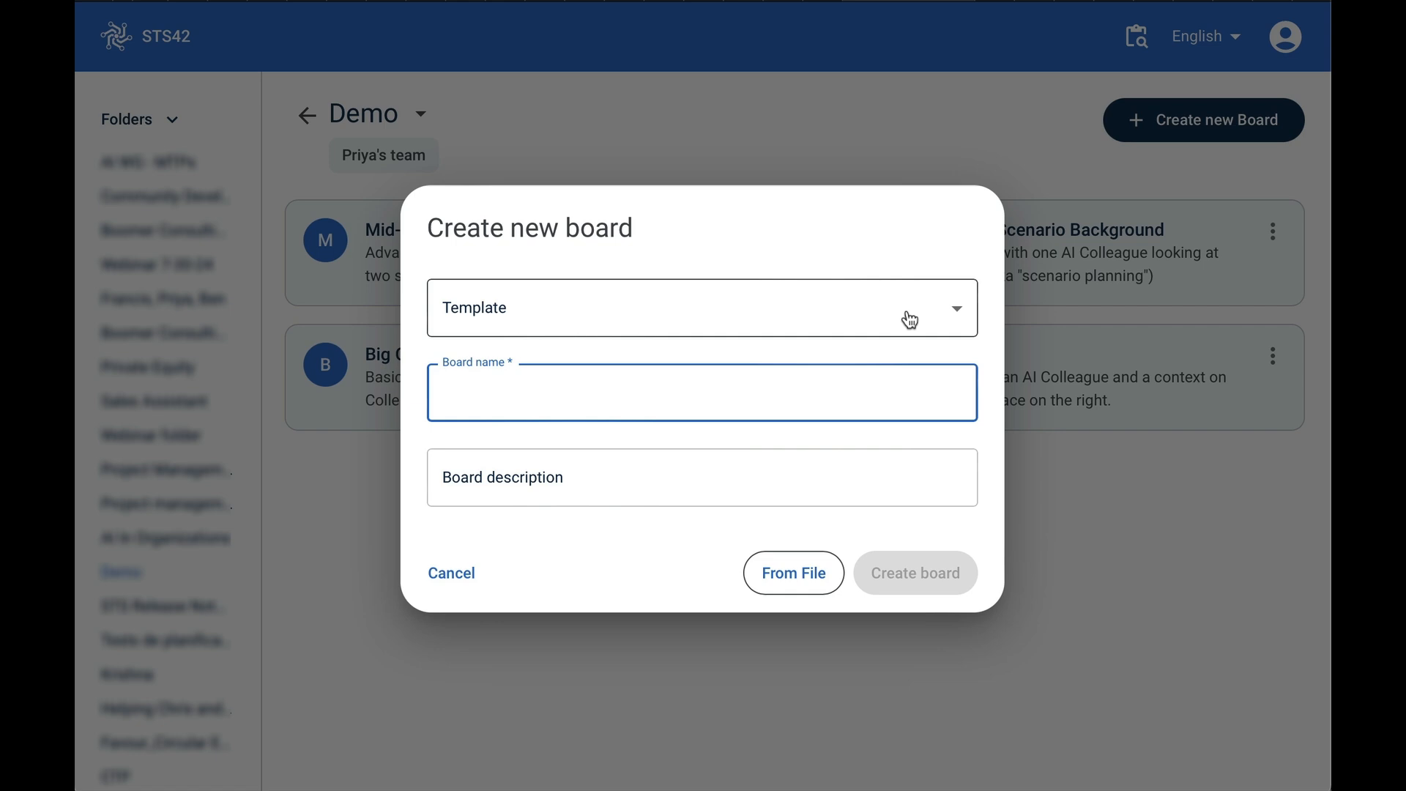
{"action": "left_click", "coordinate": [910, 320]}
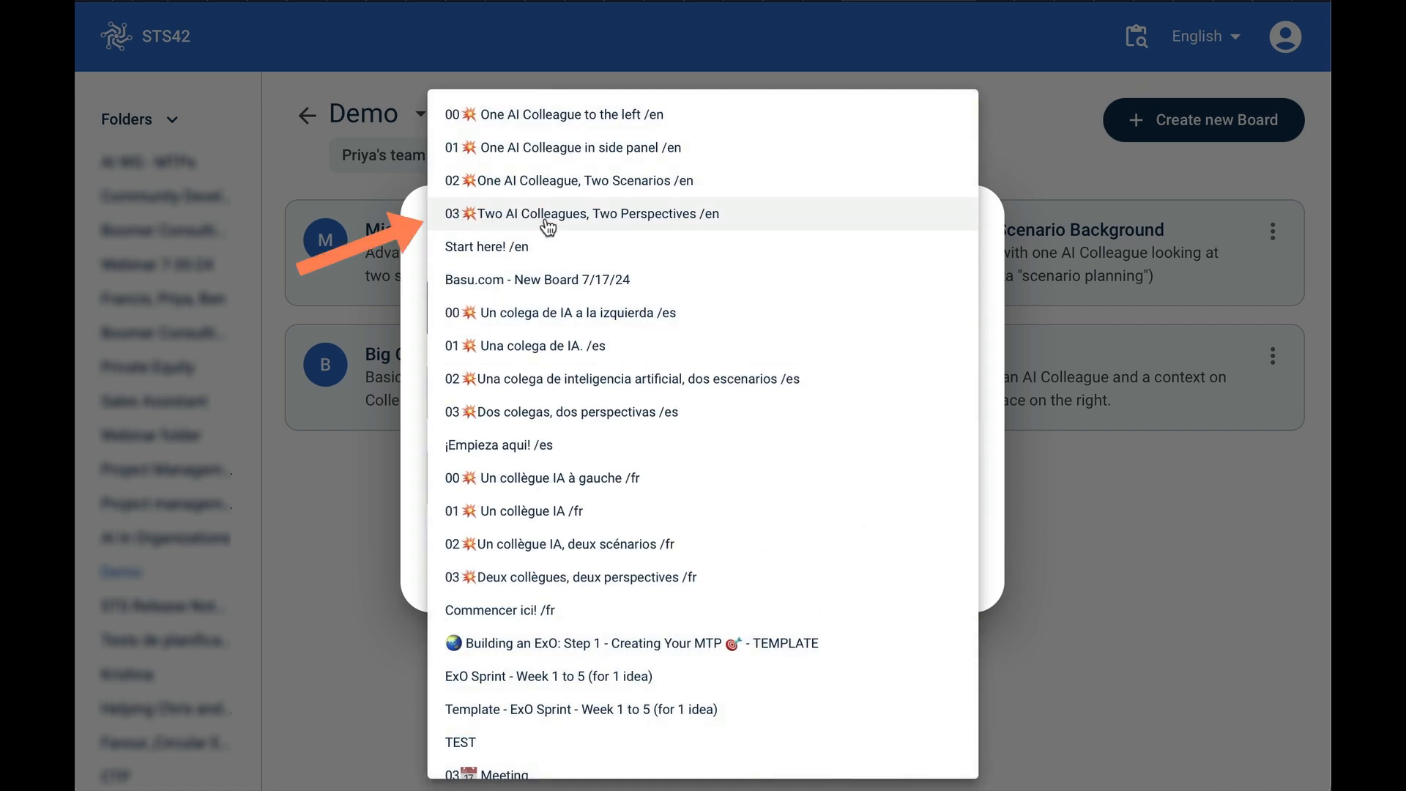
{"action": "left_click", "coordinate": [616, 218]}
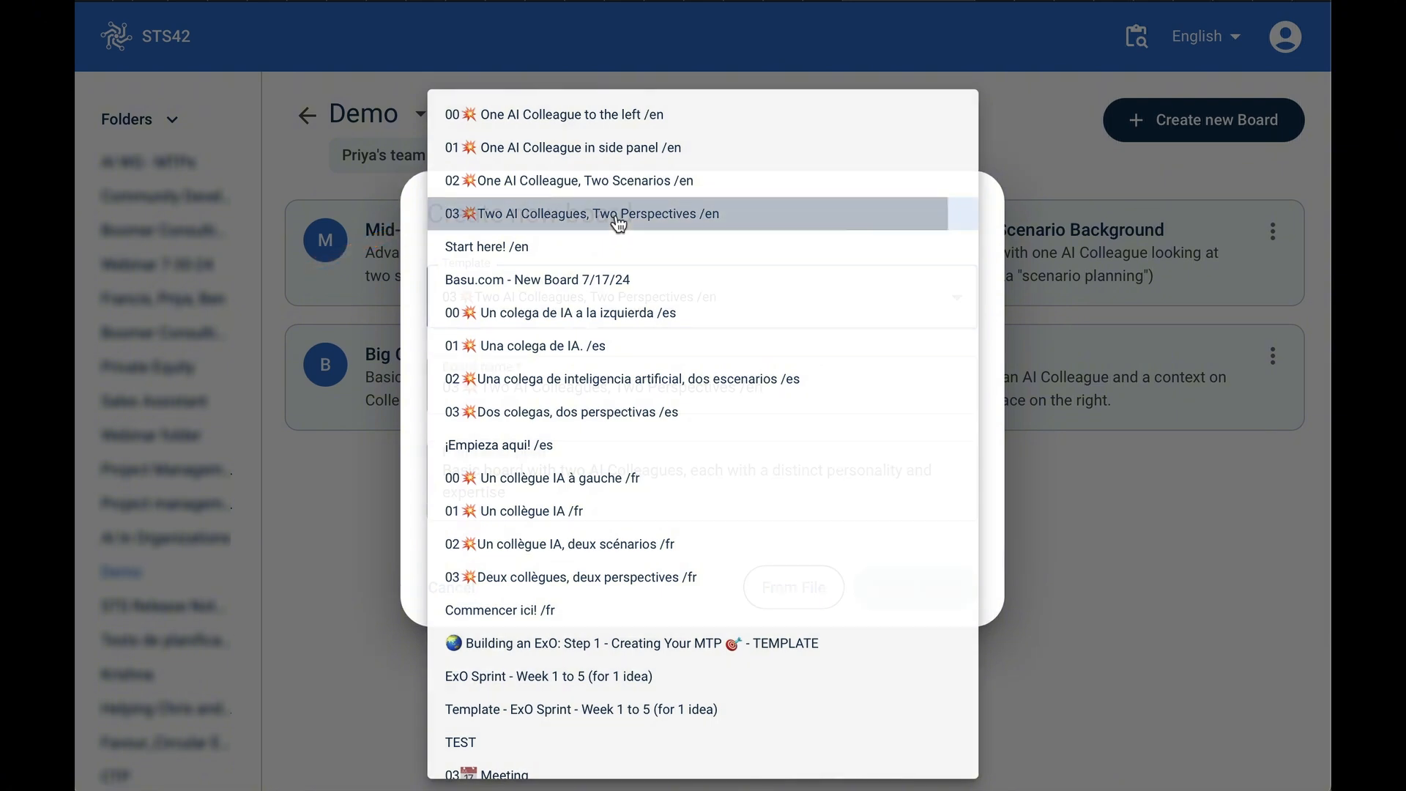
{"action": "left_click_drag", "start_coordinate": [783, 390], "coordinate": [328, 367]}
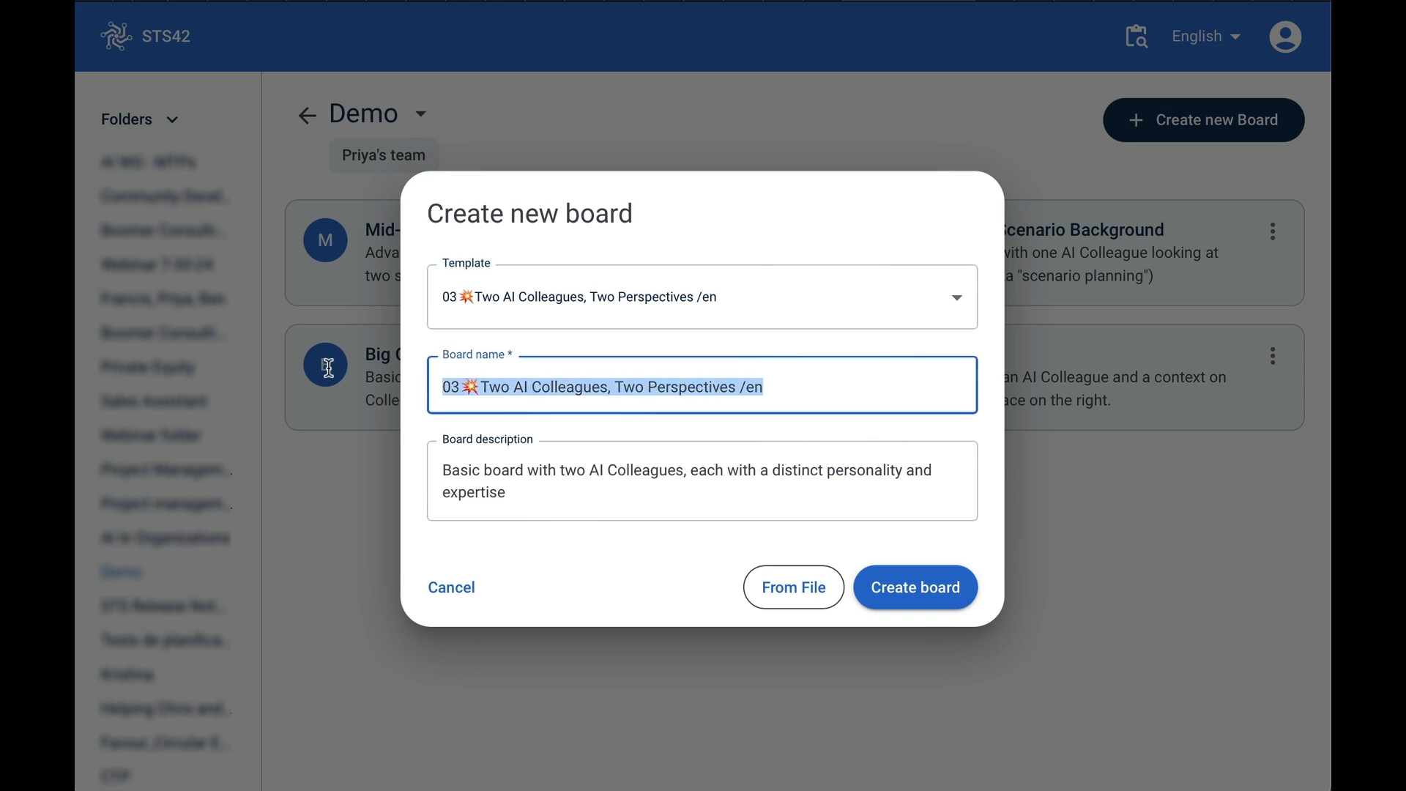
{"action": "type", "text": "New"}
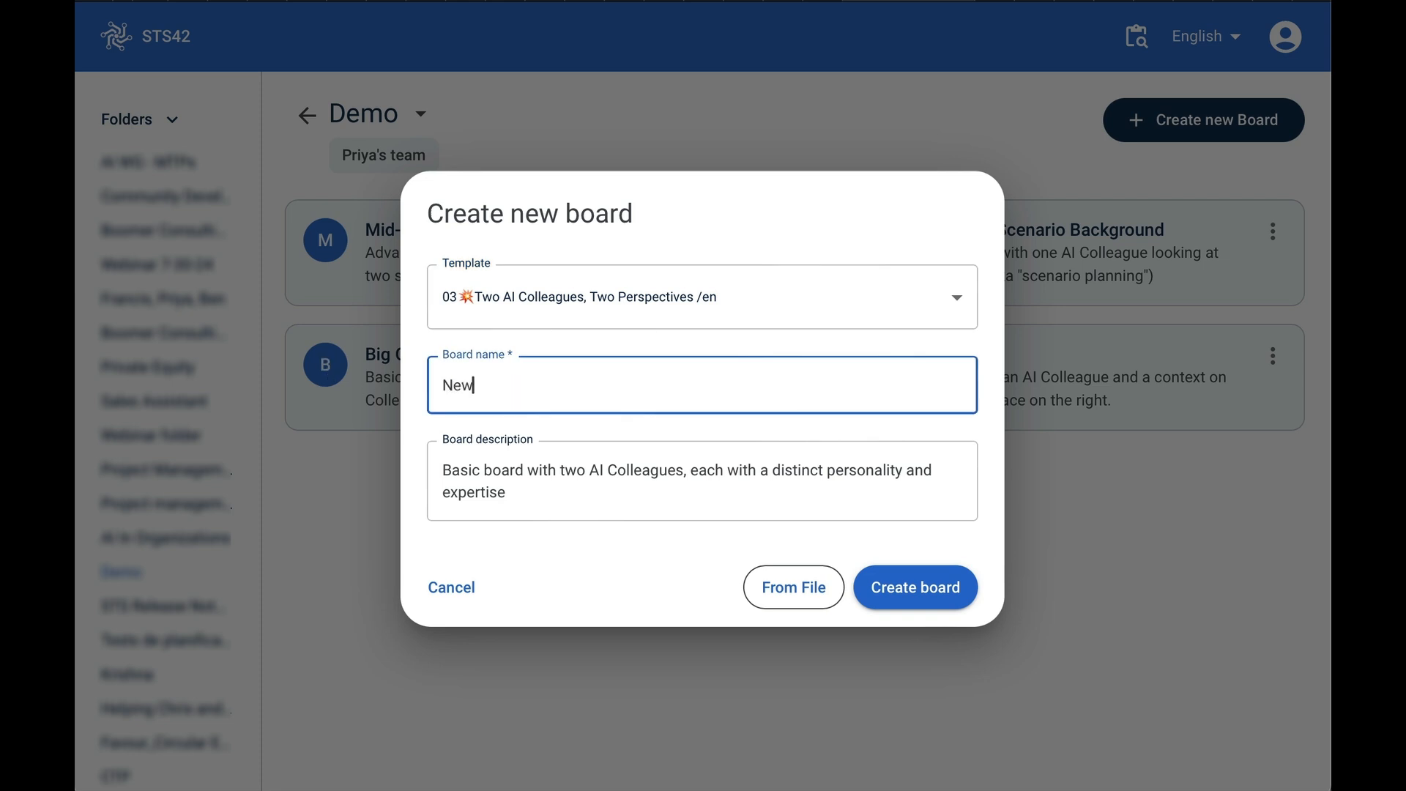
{"action": "type", "text": " Food Product"}
{"action": "left_click", "coordinate": [924, 588]}
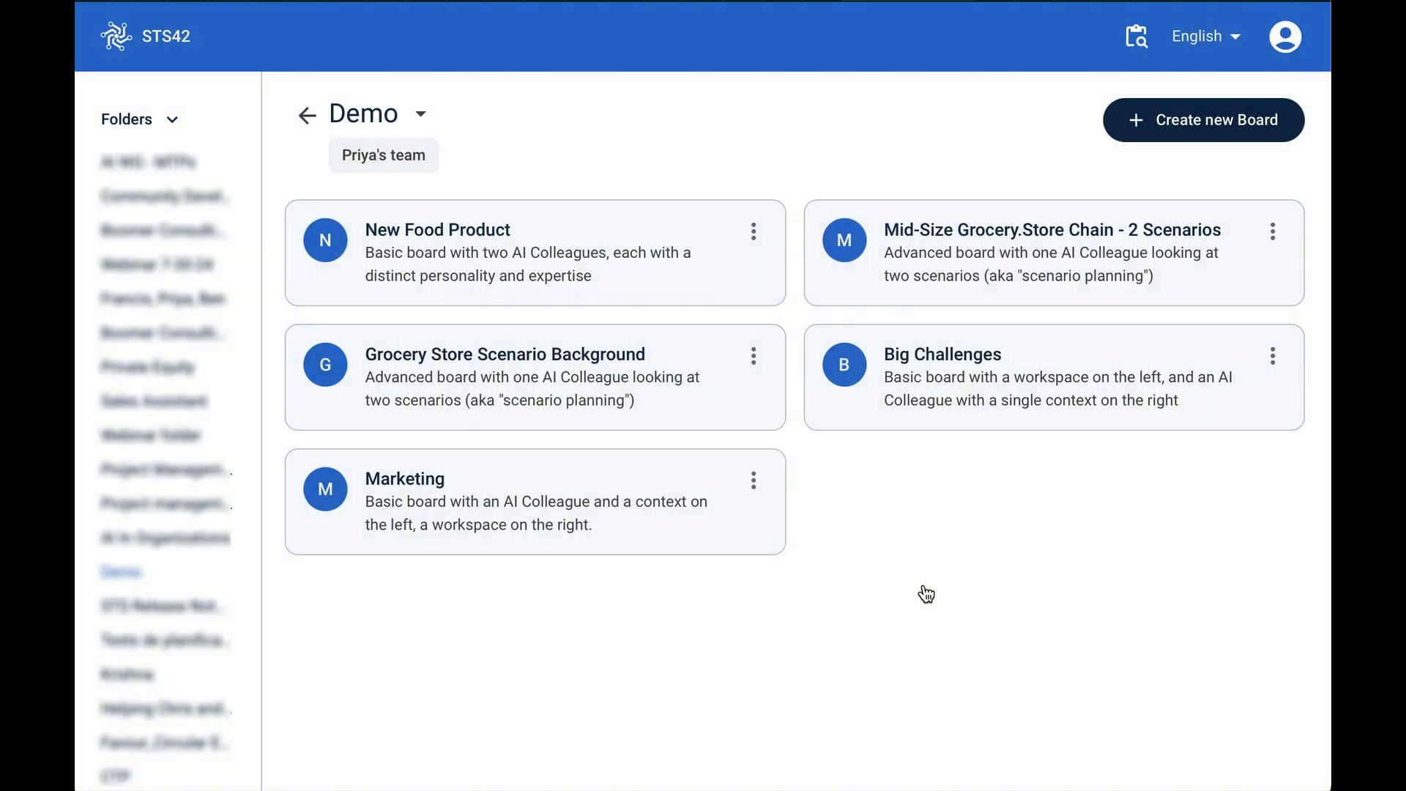
- Open the New Food Product board and examine its context, notepad, AI colleague and history-of-answers lists
{"action": "left_click", "coordinate": [442, 268]}
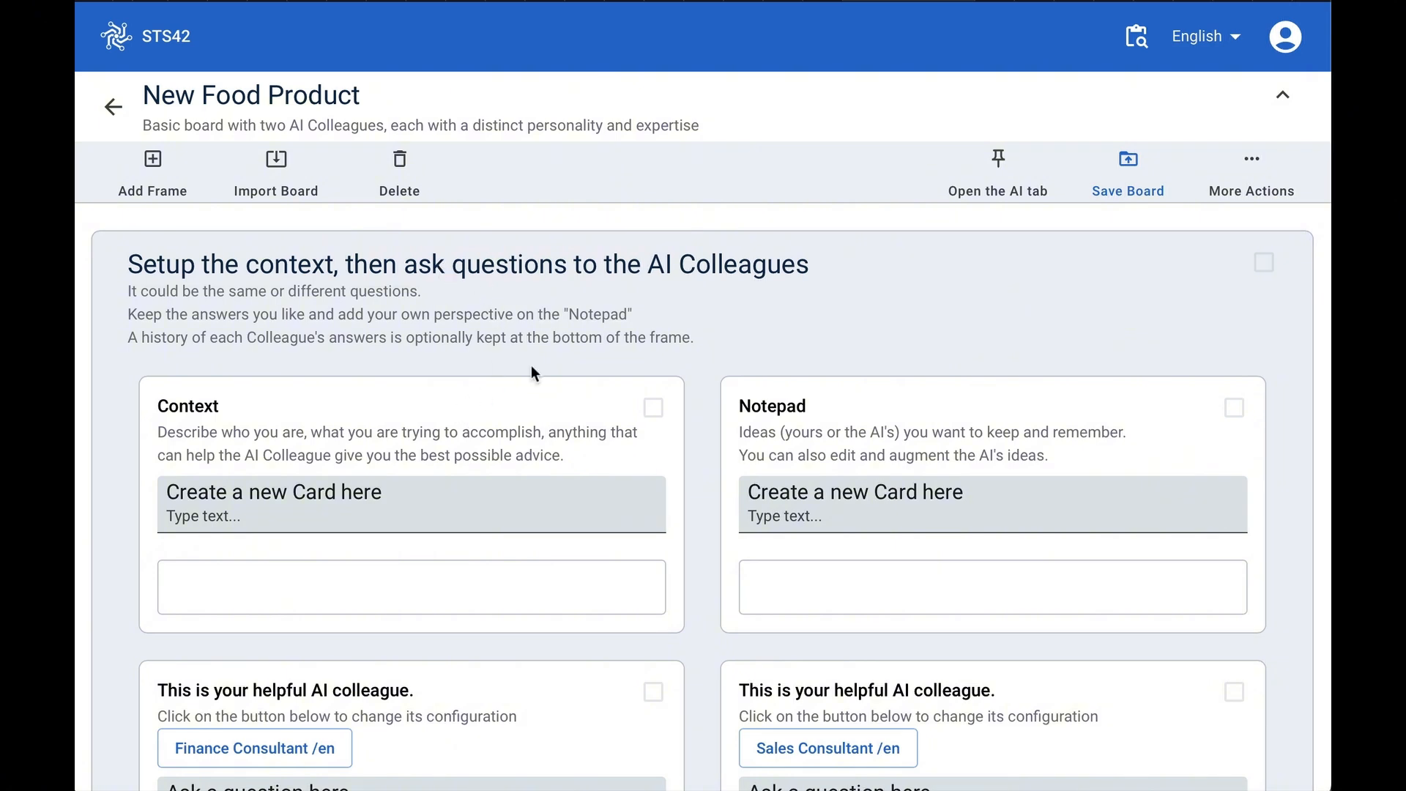
{"action": "left_click", "coordinate": [902, 272]}
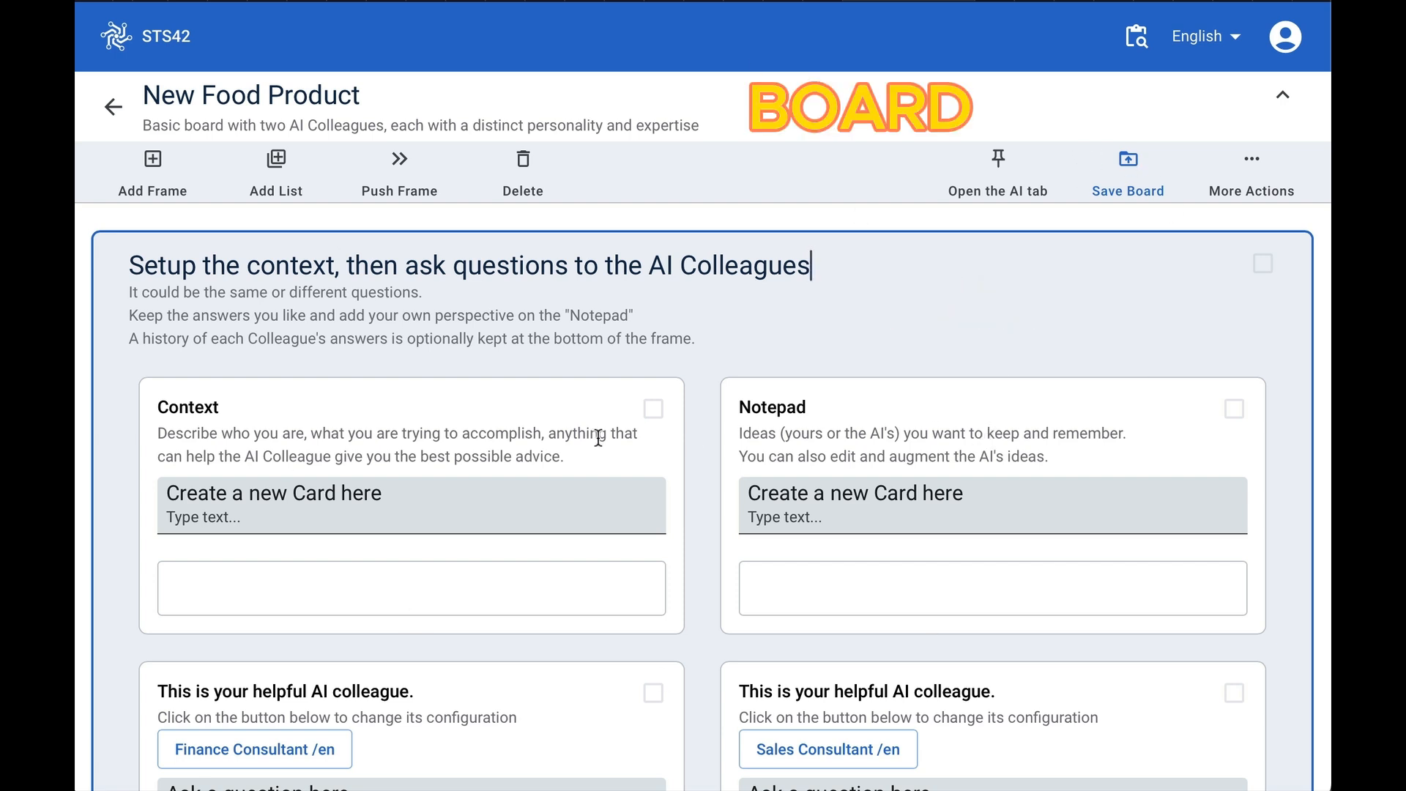
{"action": "left_click", "coordinate": [557, 407]}
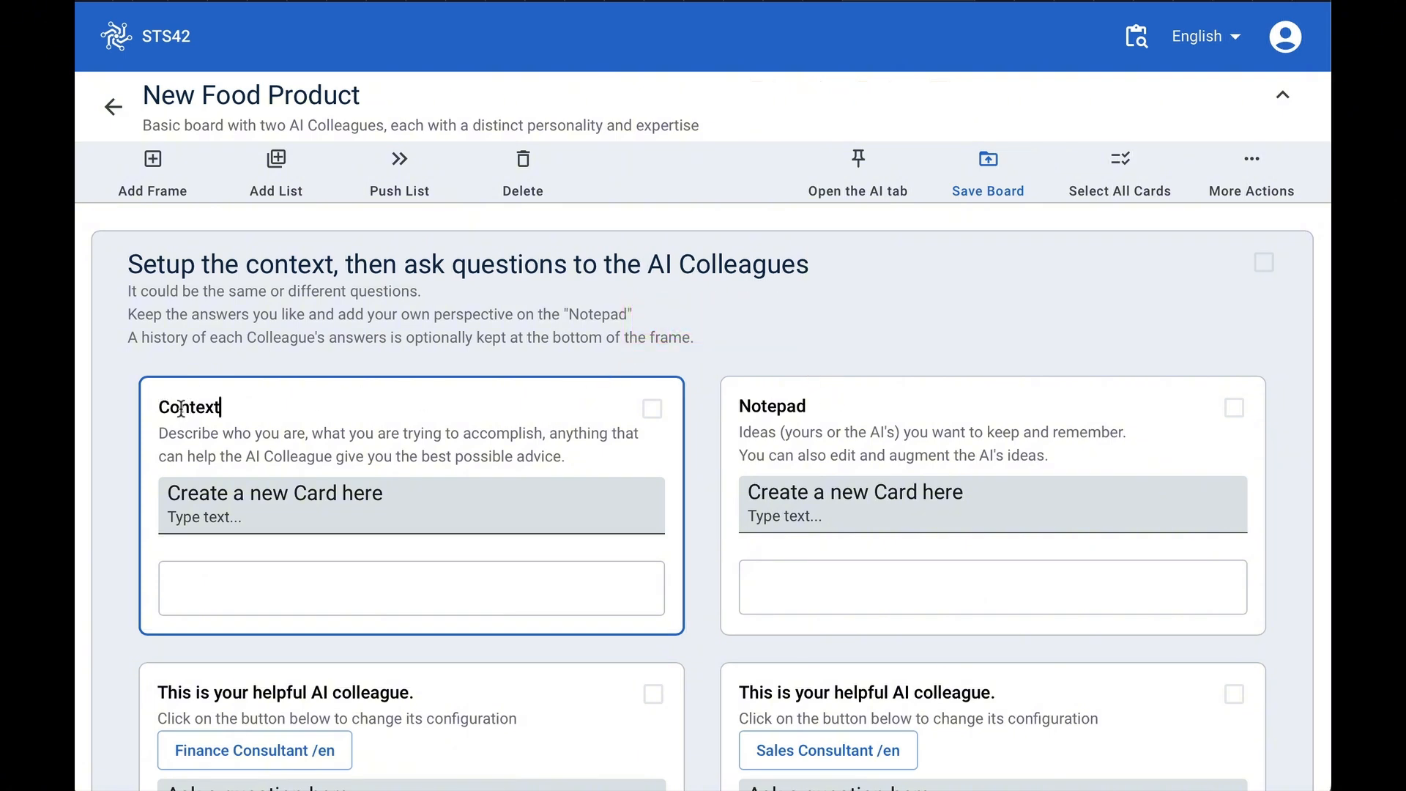
{"action": "left_click", "coordinate": [848, 398]}
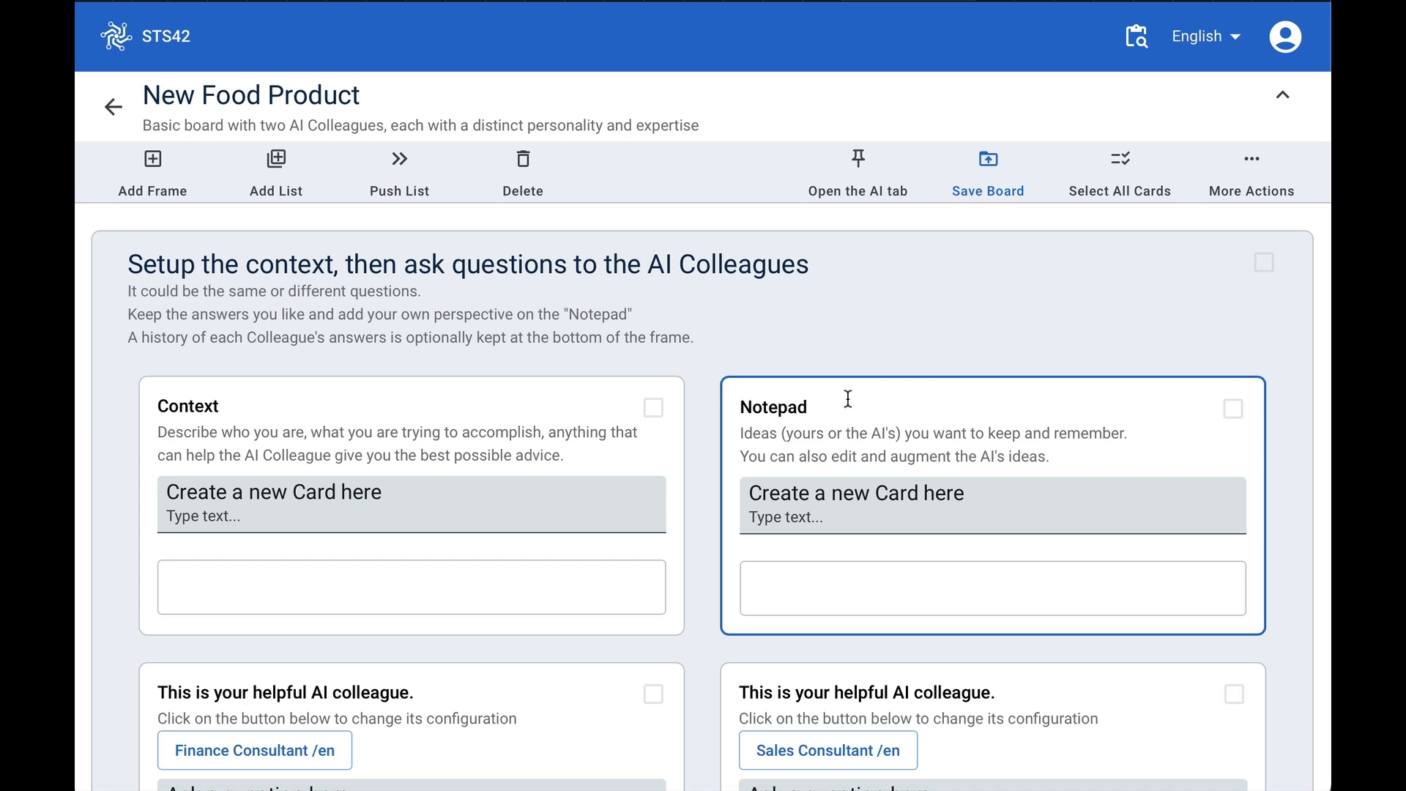
{"action": "scroll", "coordinate": [848, 398], "scroll_direction": "down", "scroll_amount": 5}
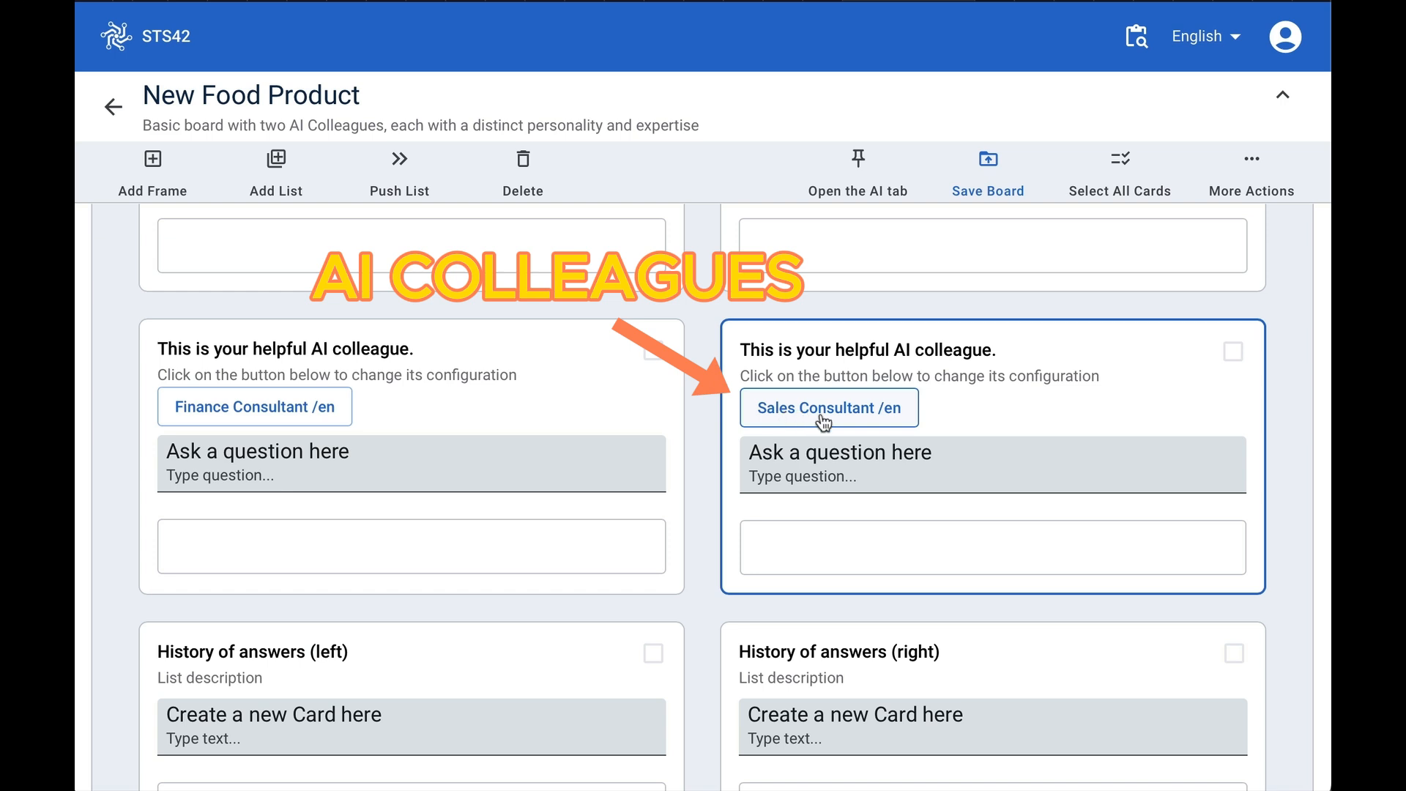
{"action": "scroll", "coordinate": [803, 552], "scroll_direction": "down", "scroll_amount": 1}
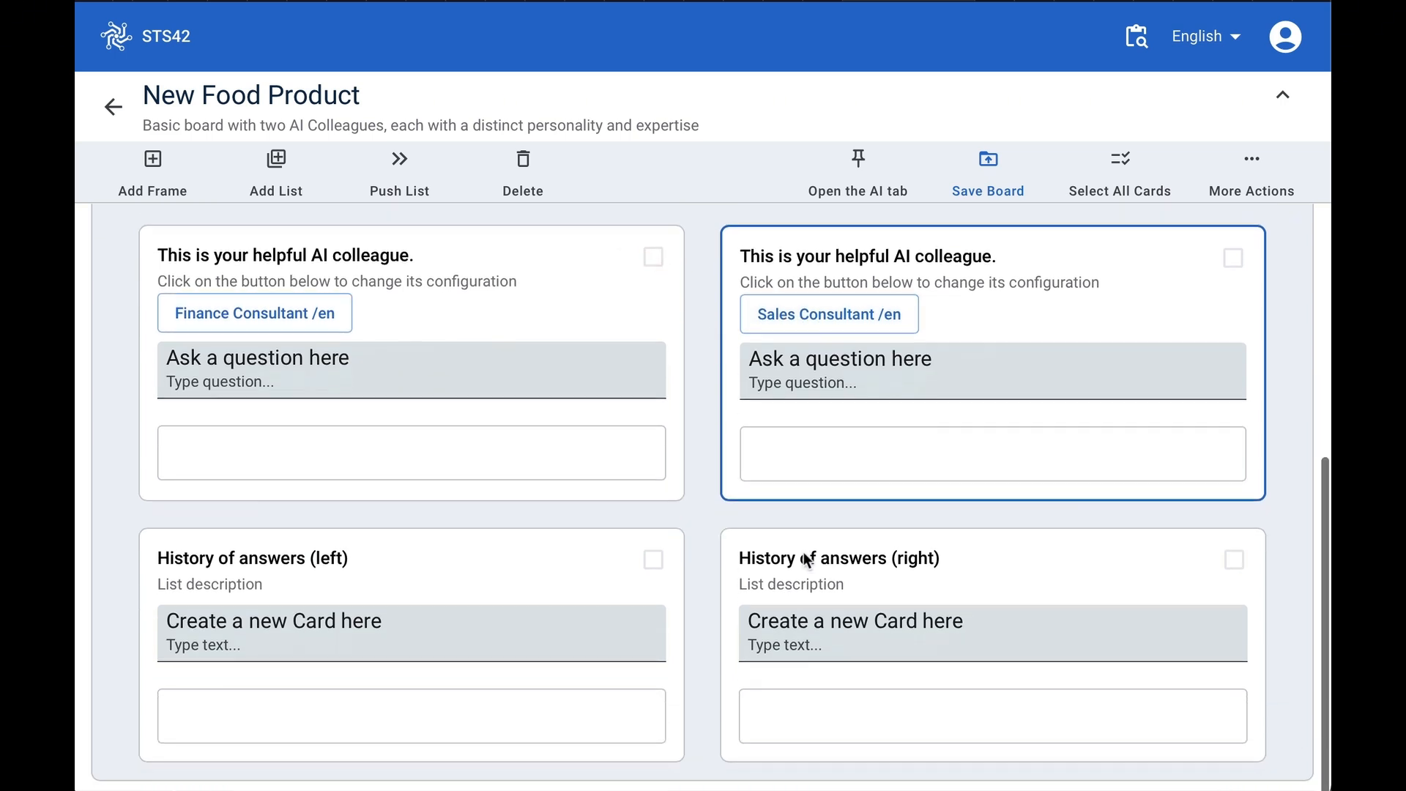
{"action": "left_click", "coordinate": [490, 575]}
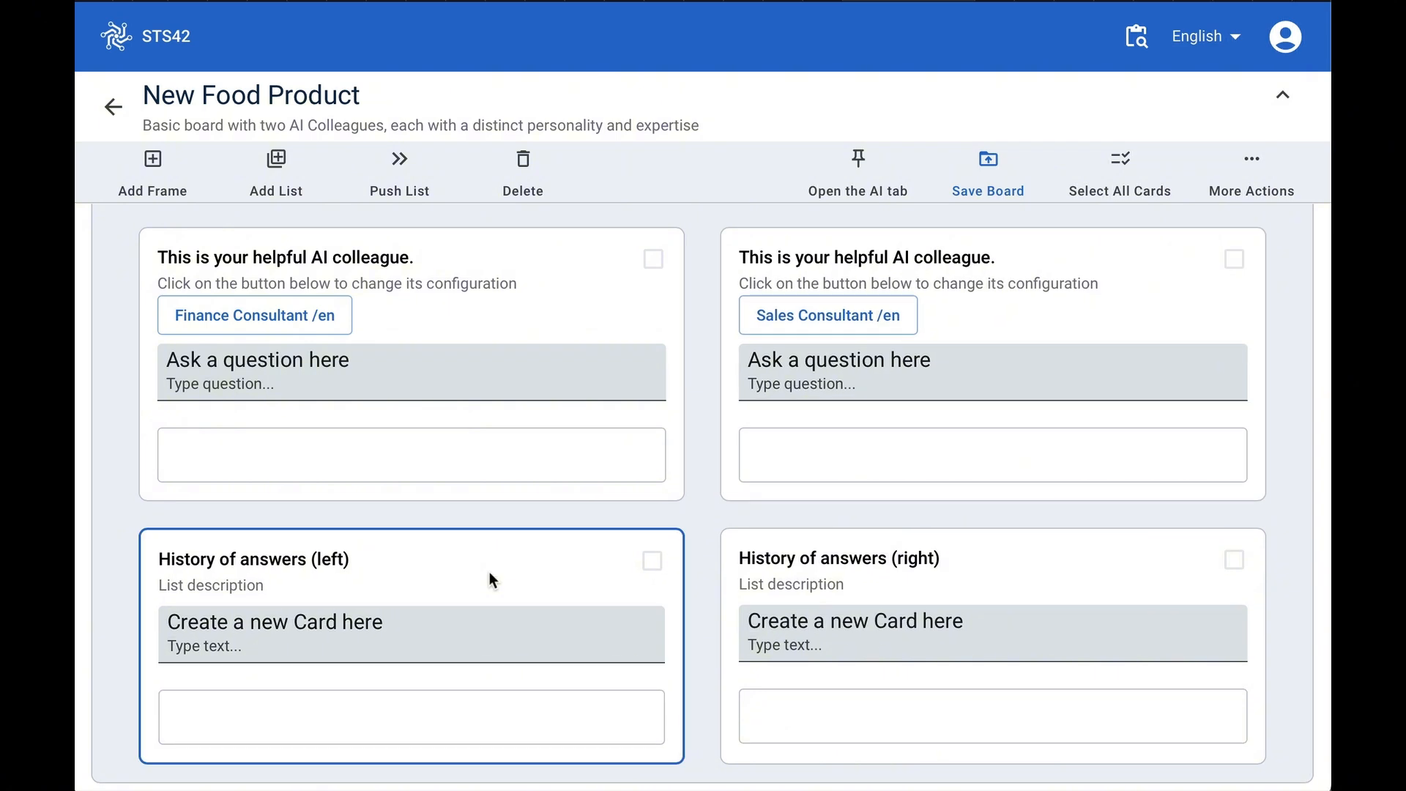
{"action": "left_click", "coordinate": [1048, 575]}
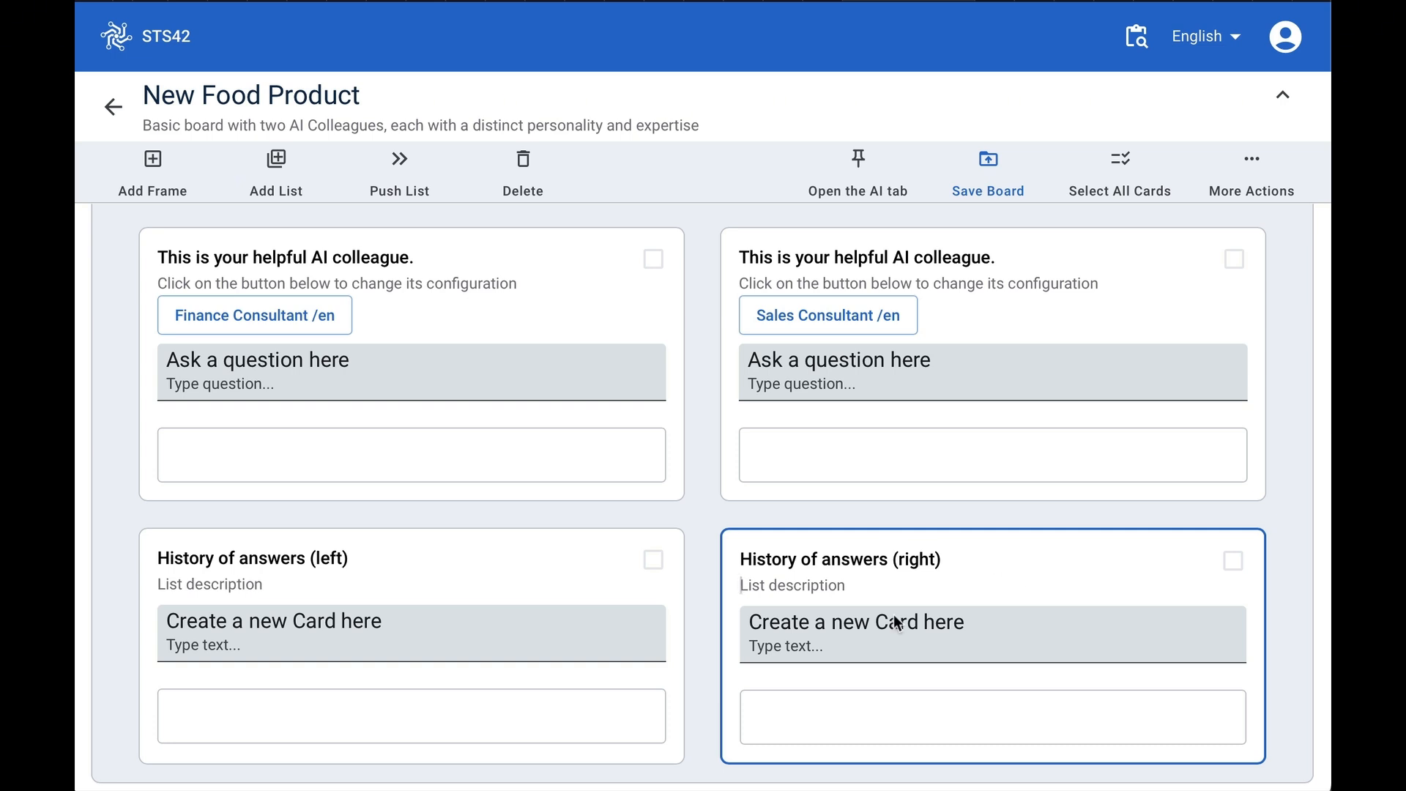
{"action": "scroll", "coordinate": [573, 673], "scroll_direction": "up", "scroll_amount": 2}
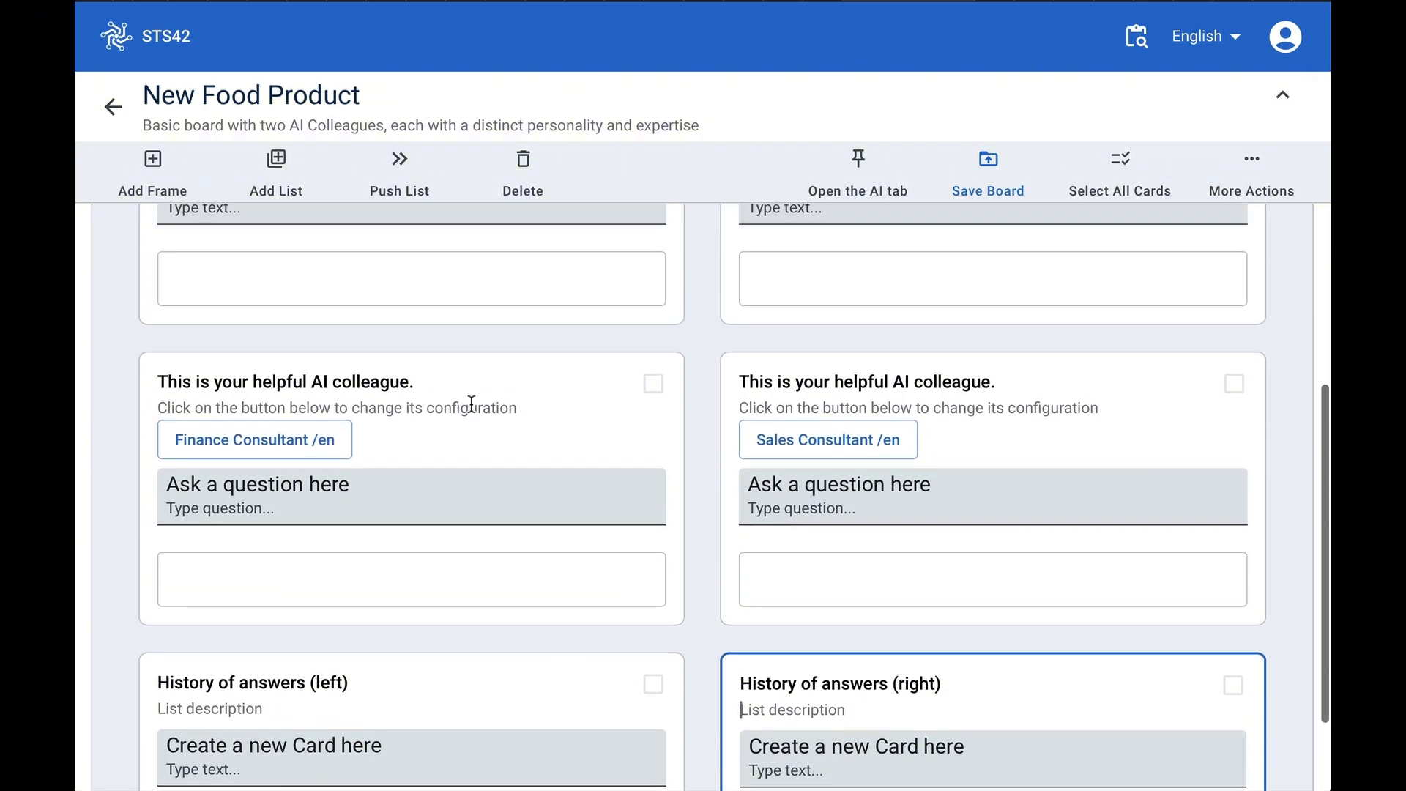
- Stop sharing Context with the left AI colleague and set its personality to None
{"action": "left_click", "coordinate": [296, 442]}
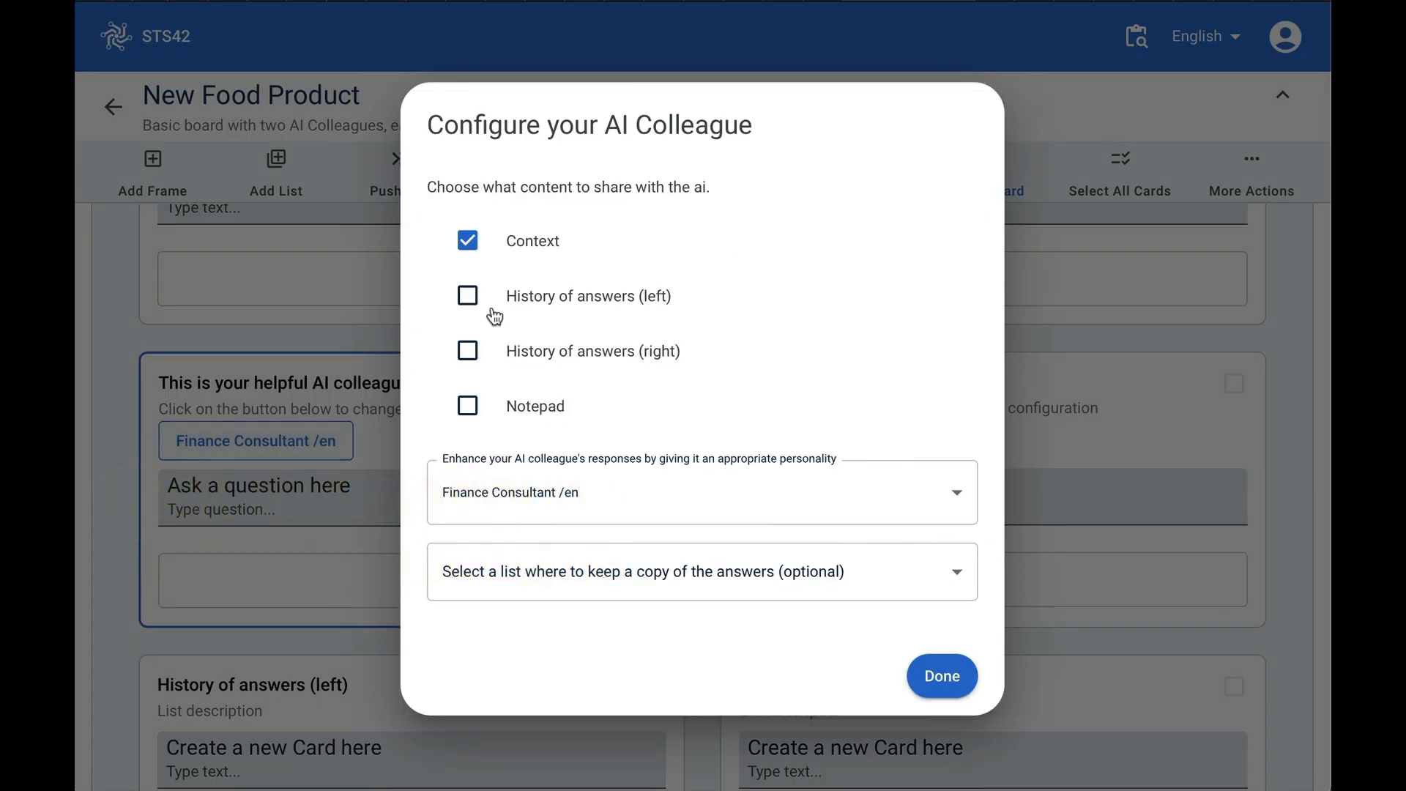
{"action": "left_click", "coordinate": [469, 241]}
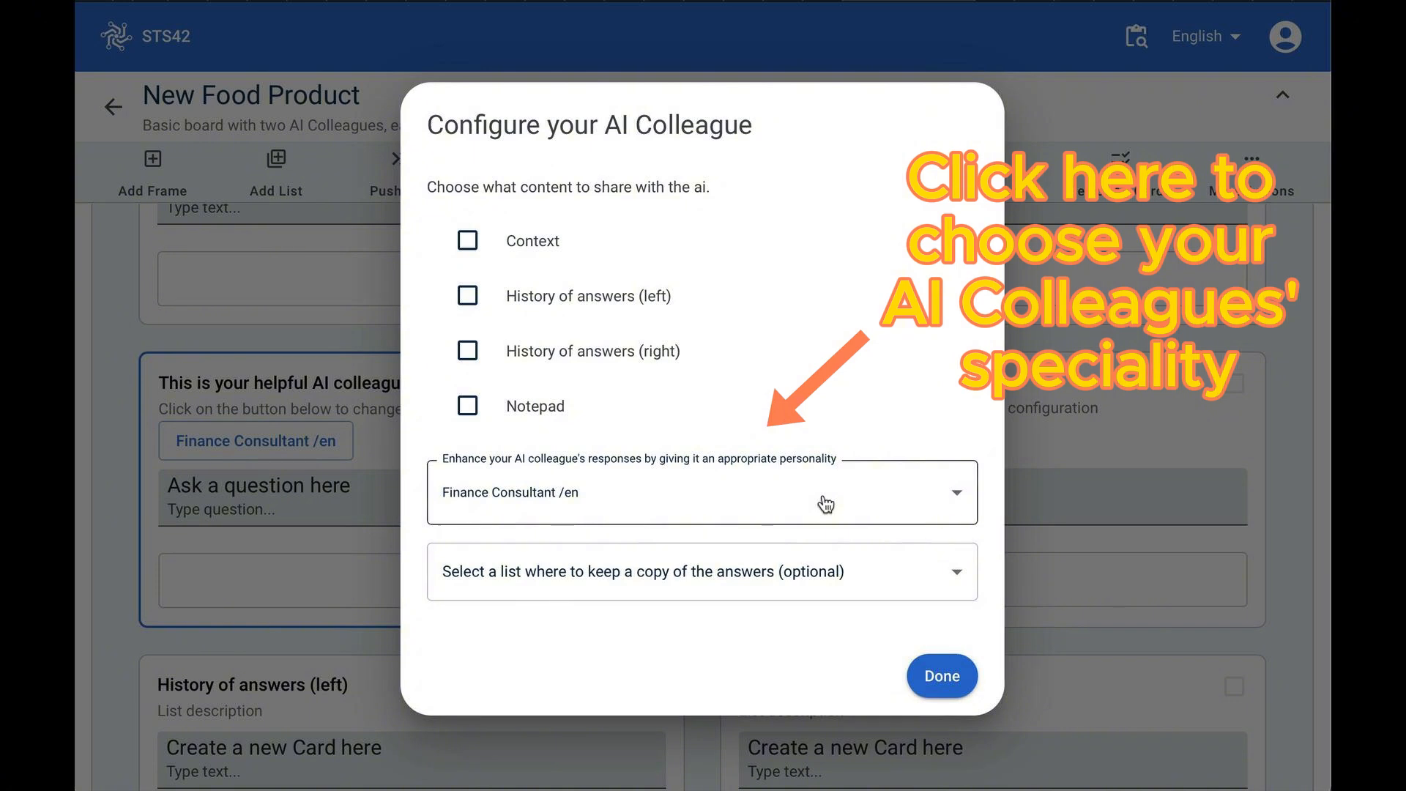
{"action": "left_click", "coordinate": [826, 504]}
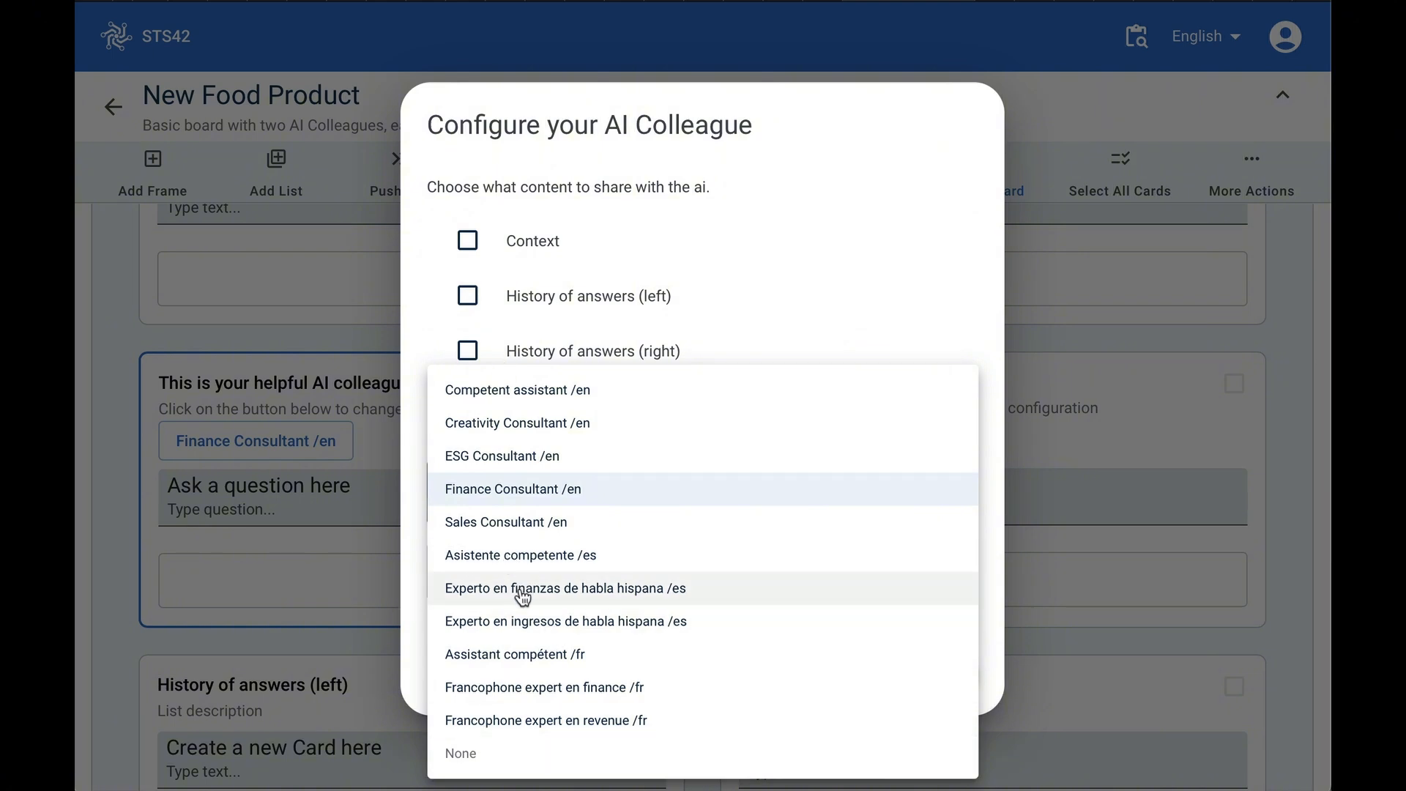
{"action": "left_click", "coordinate": [474, 762]}
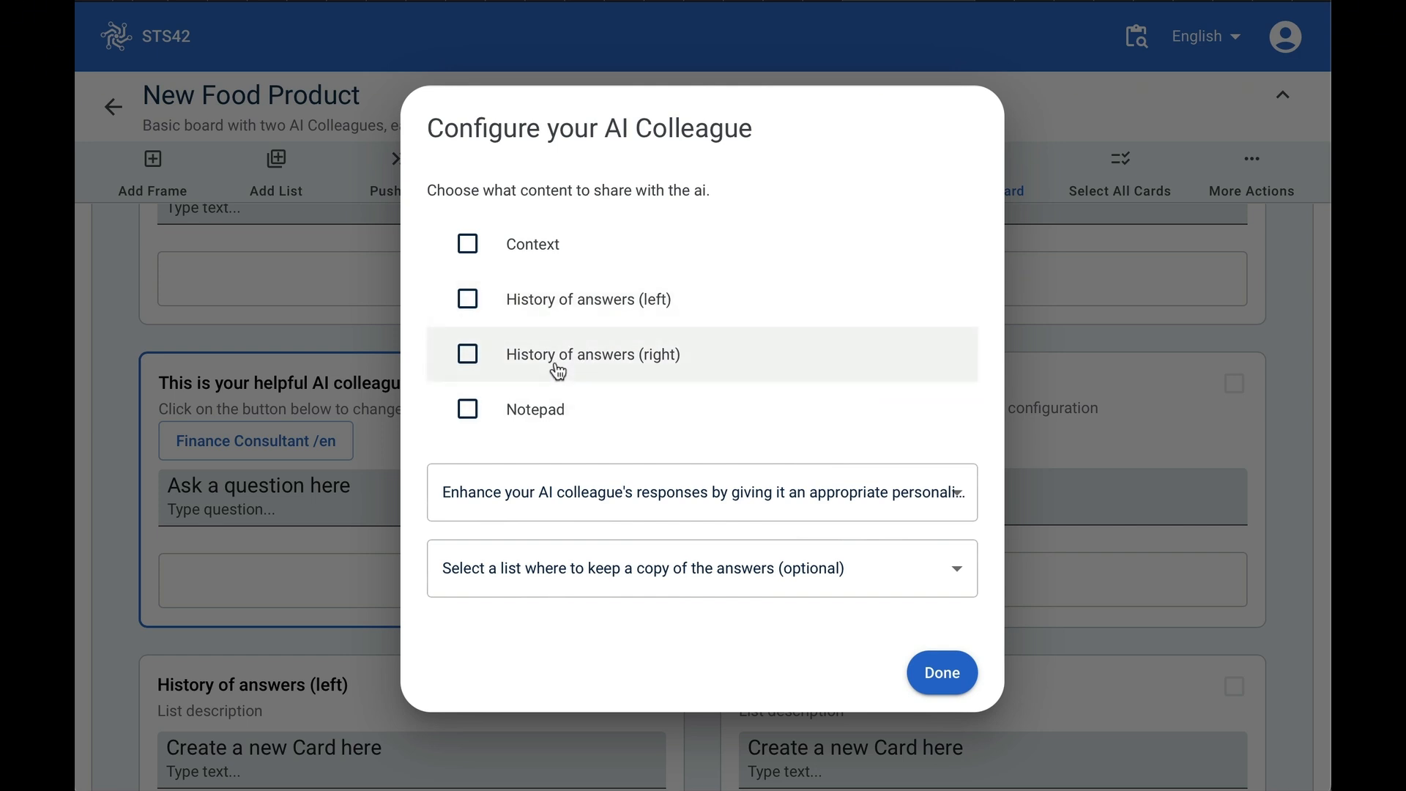
- Set the left AI colleague to keep a copy of its answers in History of answers (left)
{"action": "left_click", "coordinate": [888, 580]}
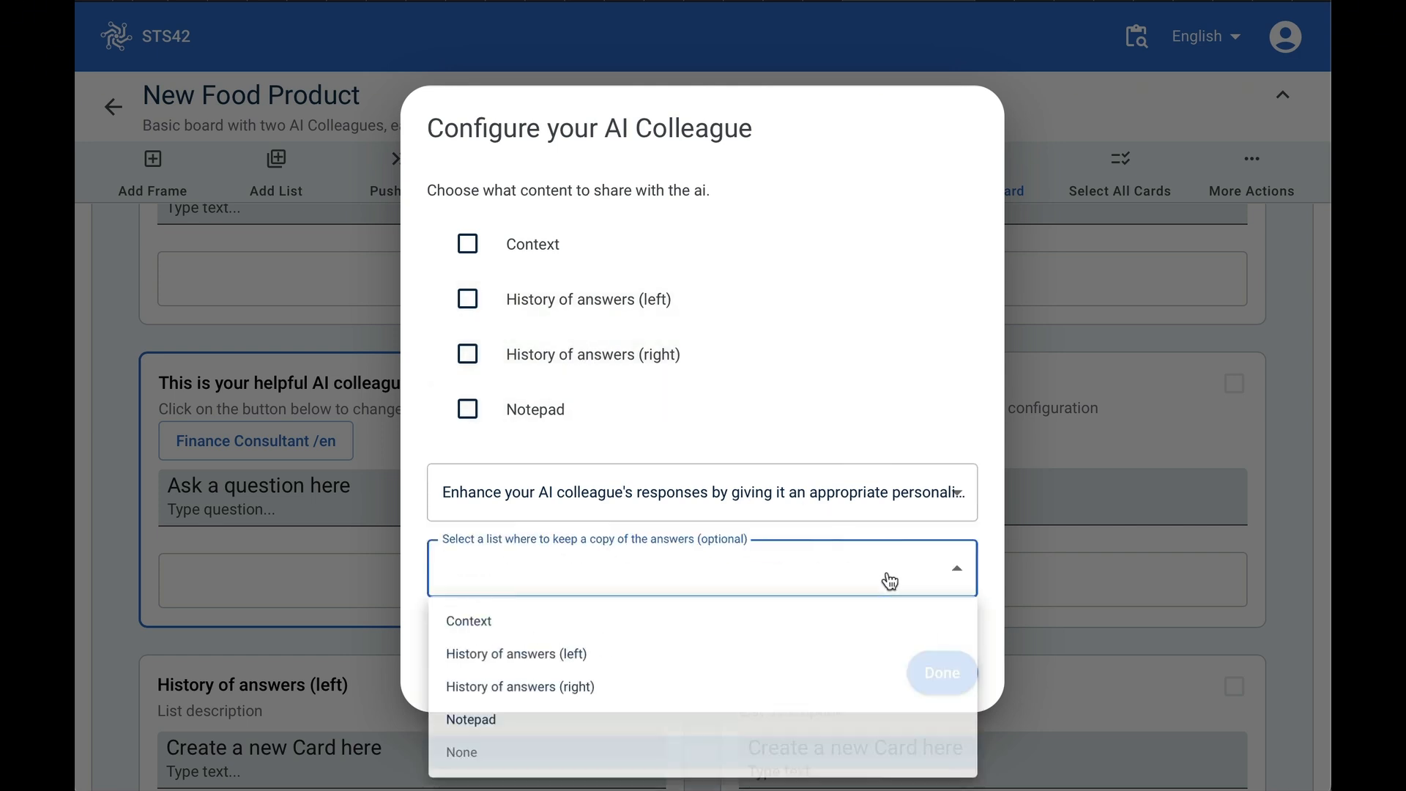
{"action": "left_click", "coordinate": [749, 661]}
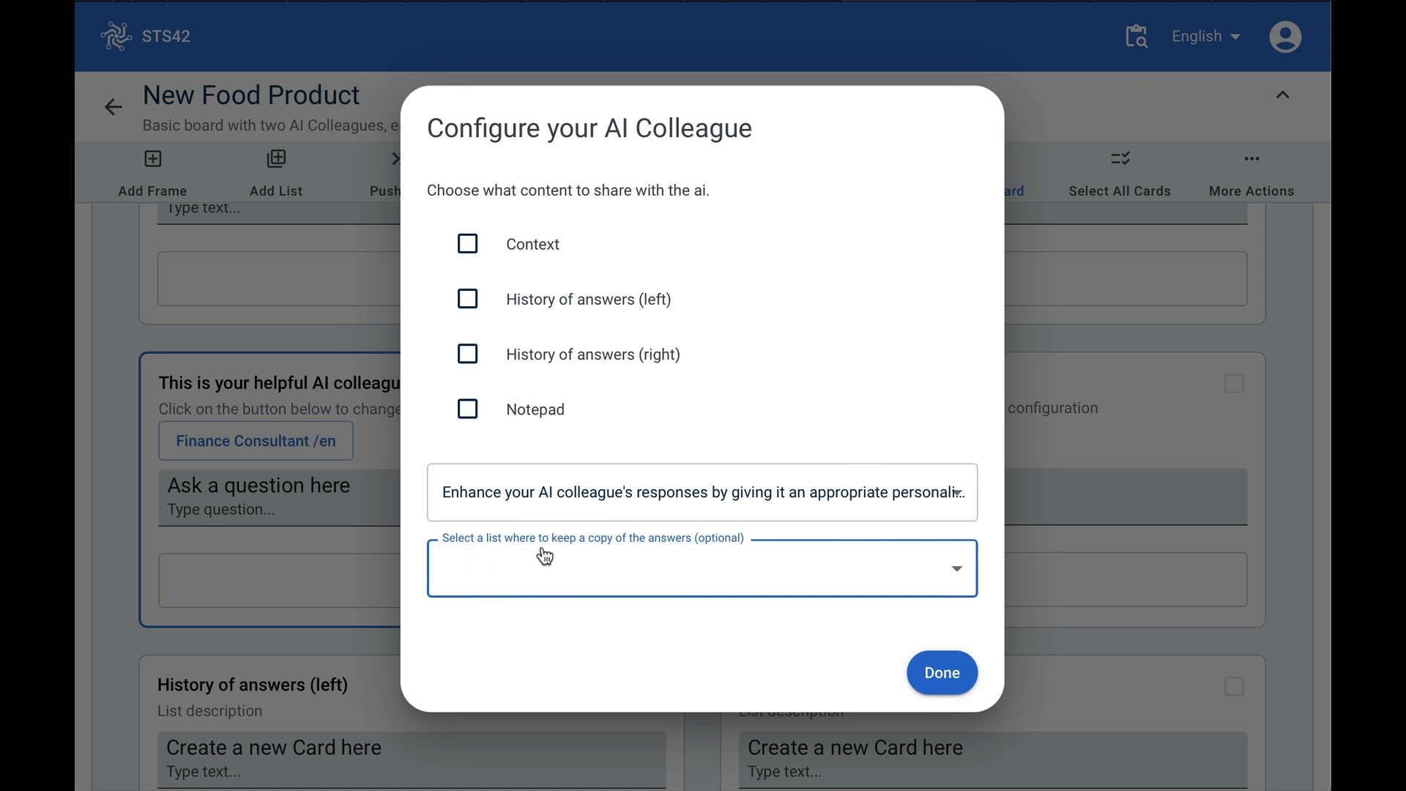
{"action": "left_click", "coordinate": [706, 573]}
{"action": "left_click", "coordinate": [555, 659]}
{"action": "left_click", "coordinate": [943, 672]}
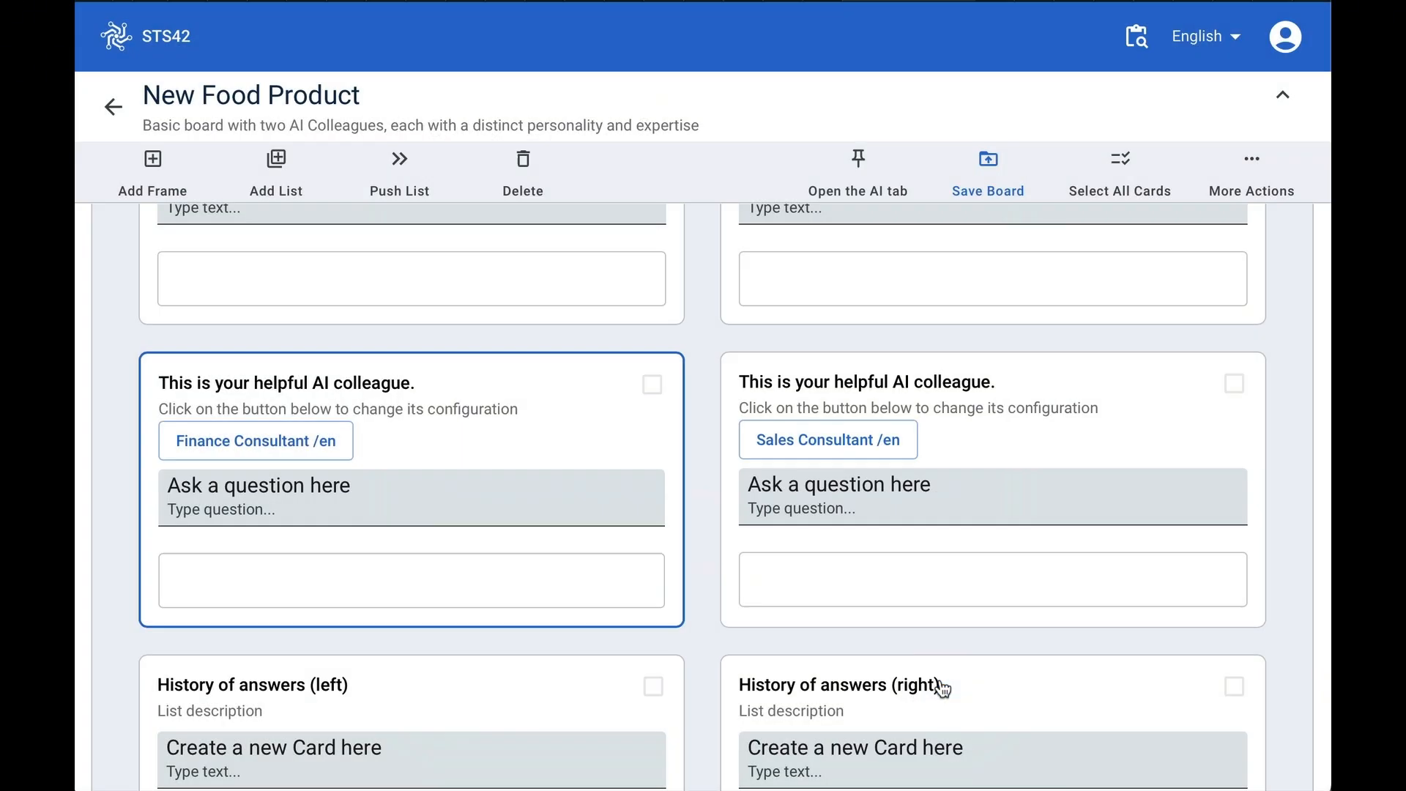
- Reopen the left AI colleague's configuration to review its personality options
{"action": "left_click", "coordinate": [207, 446]}
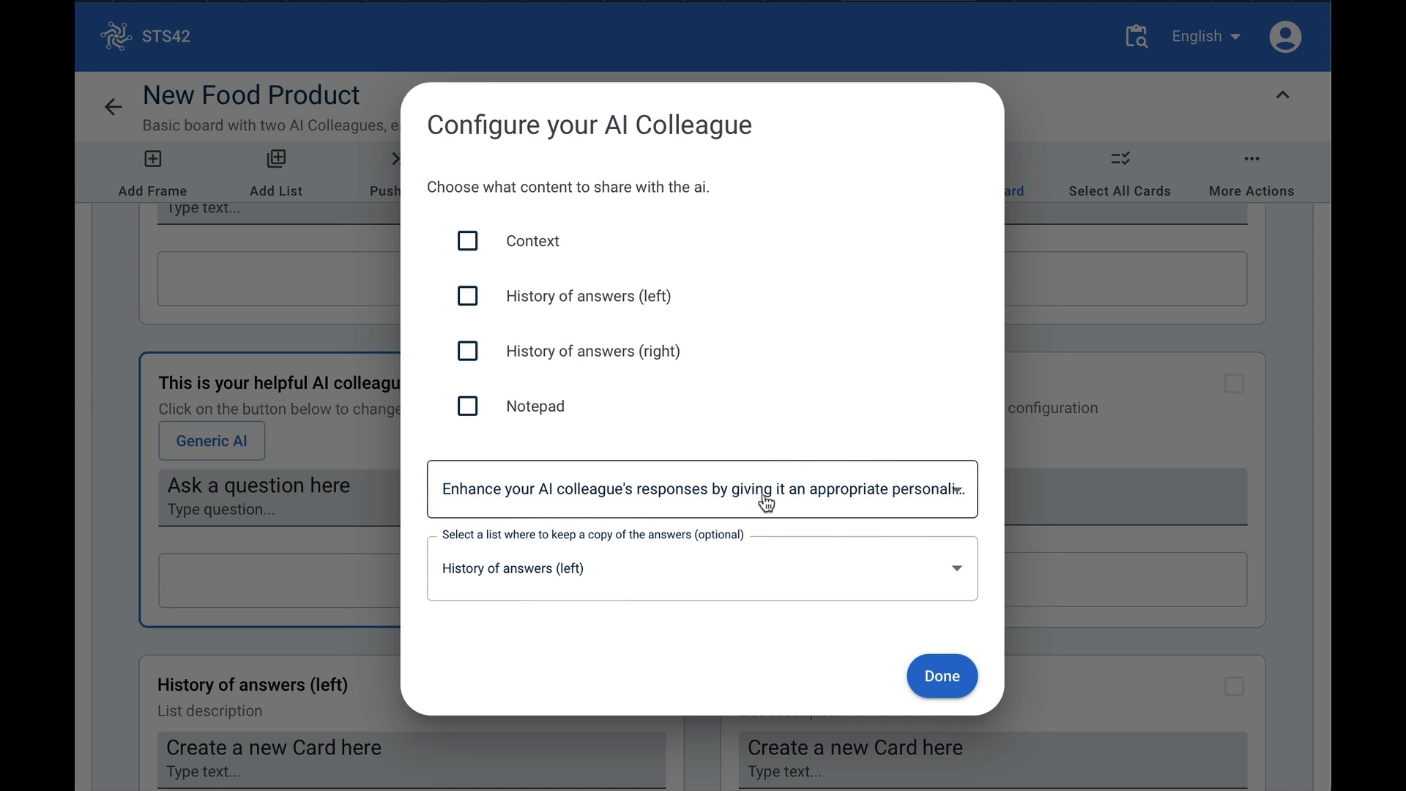
{"action": "left_click", "coordinate": [959, 490]}
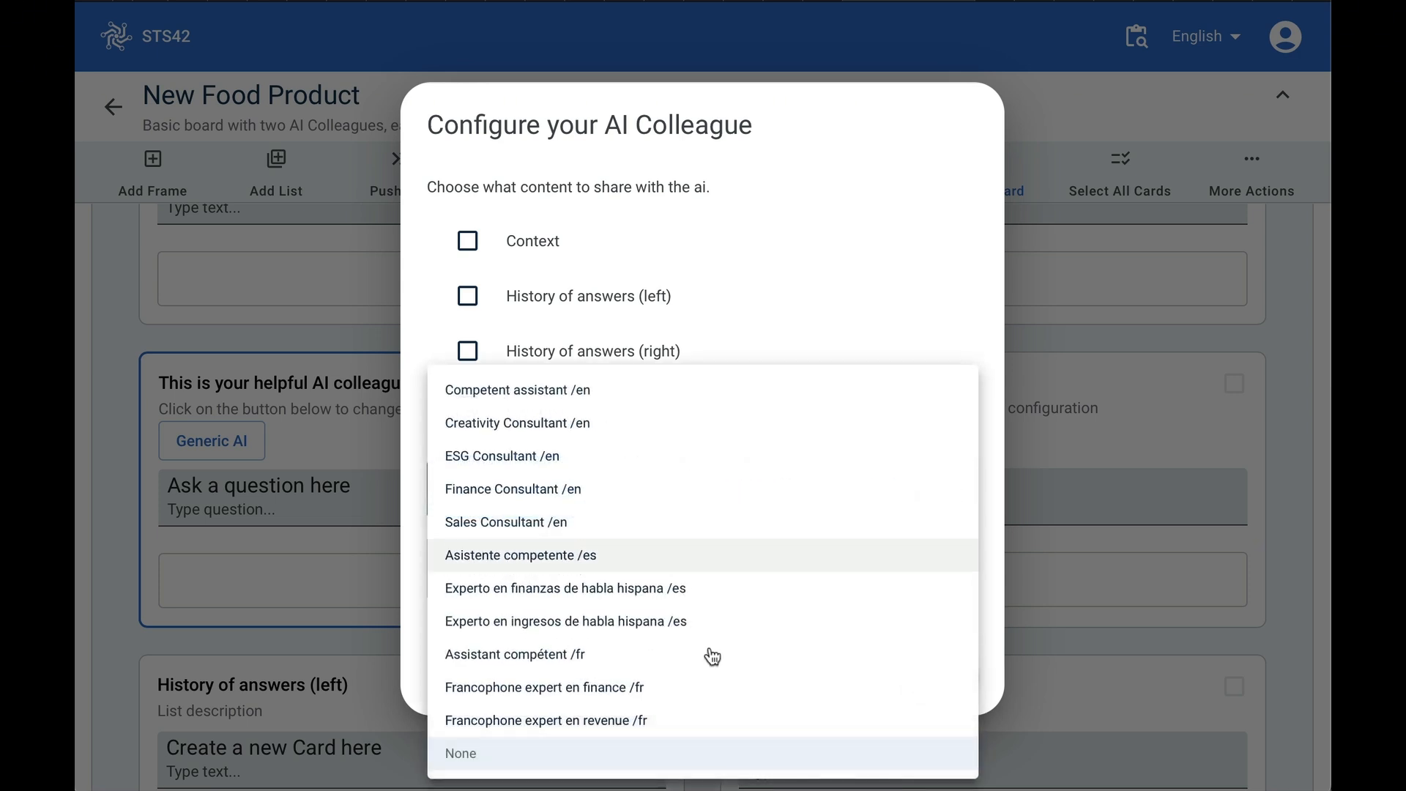
{"action": "left_click", "coordinate": [939, 233]}
{"action": "left_click", "coordinate": [942, 677]}
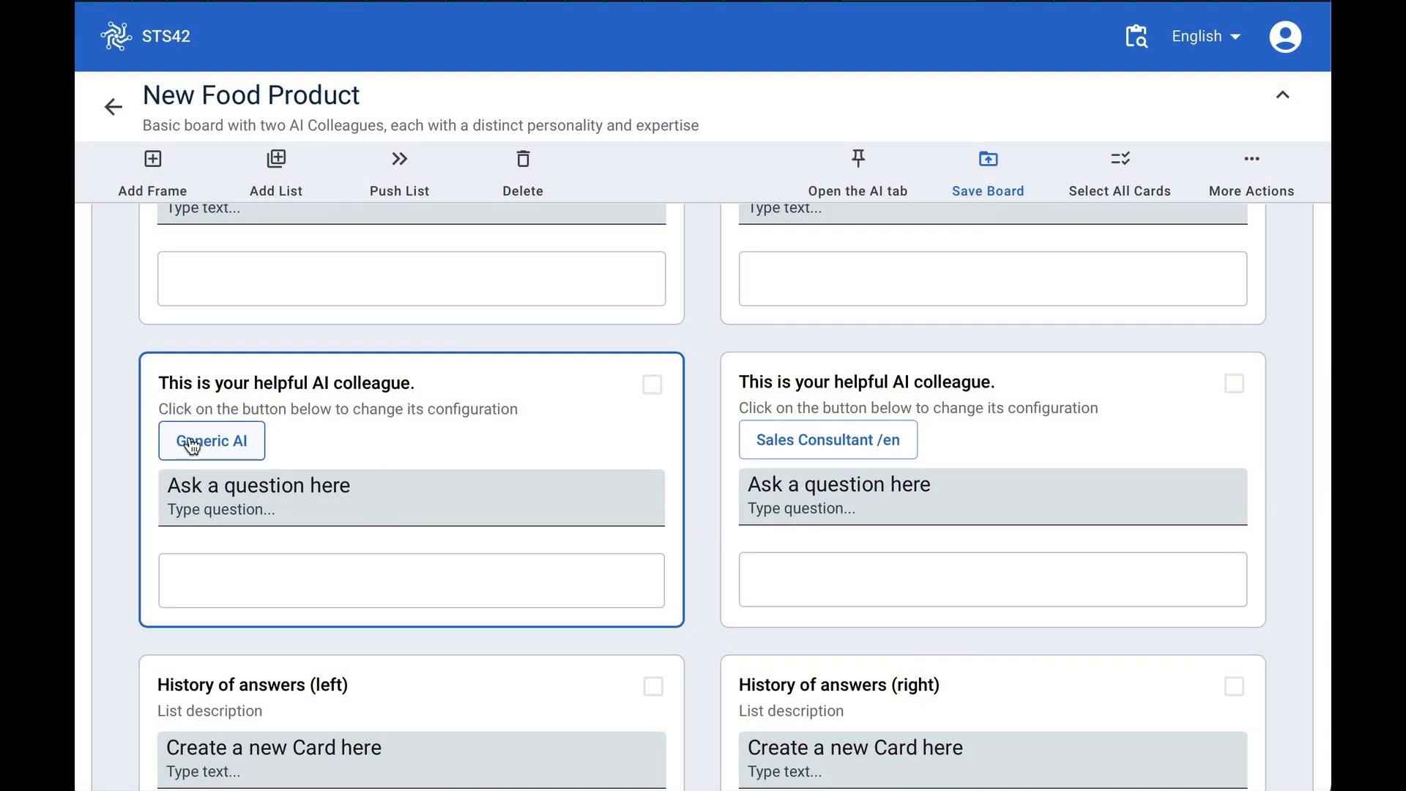
- Paste the question 'Provide an example of a new food product' into the left AI colleague and submit it
{"action": "key", "text": "super+Tab"}
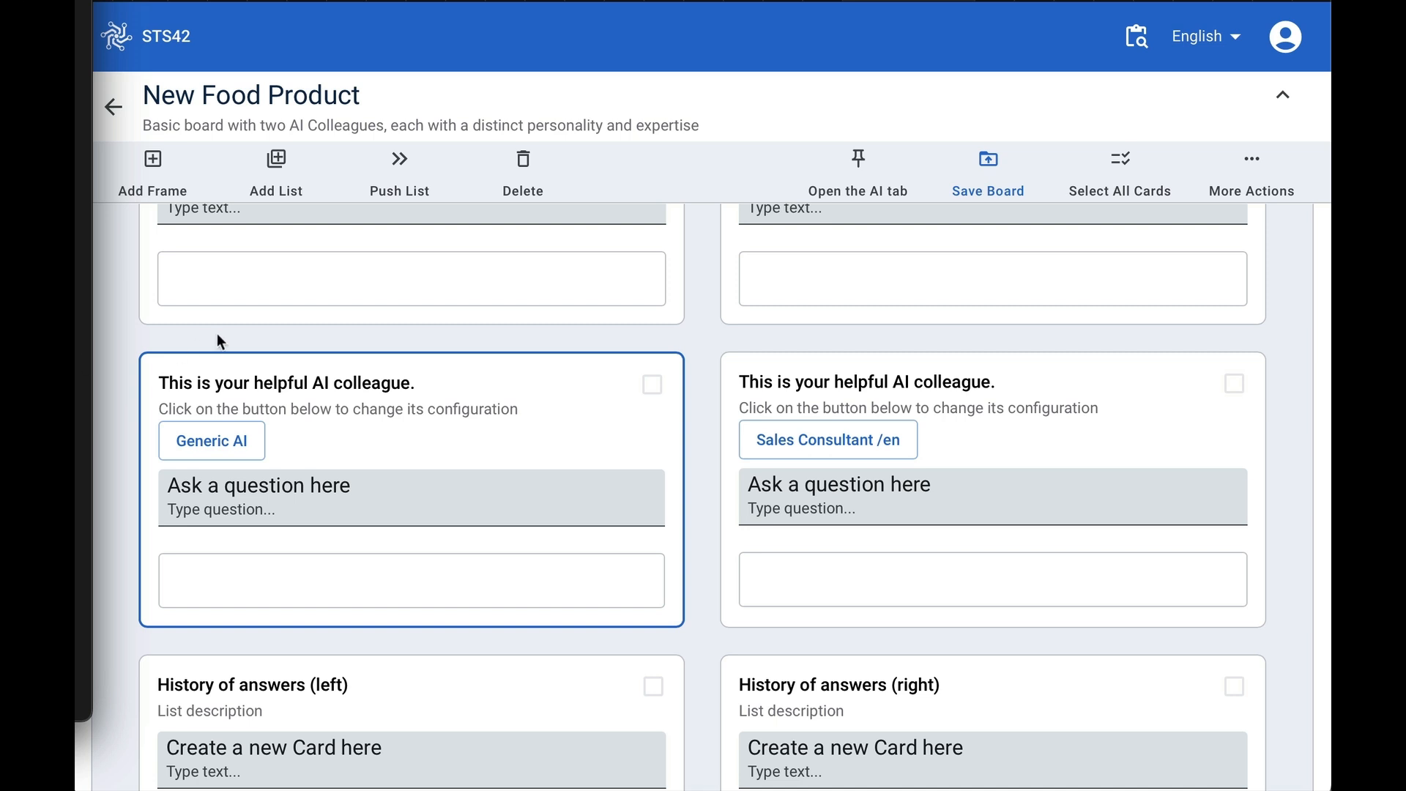
{"action": "left_click", "coordinate": [217, 512]}
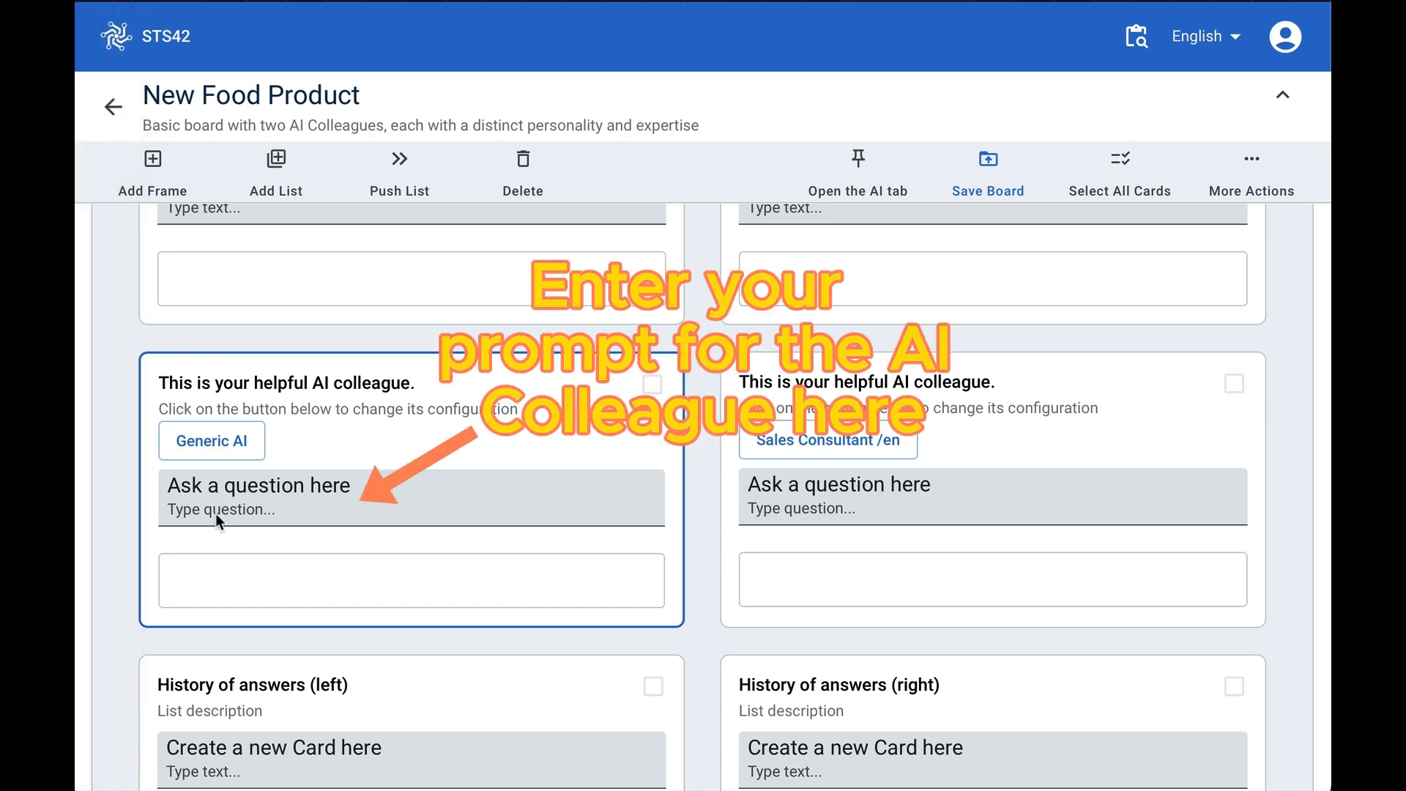
{"action": "type", "text": "Provide an example of a new food product"}
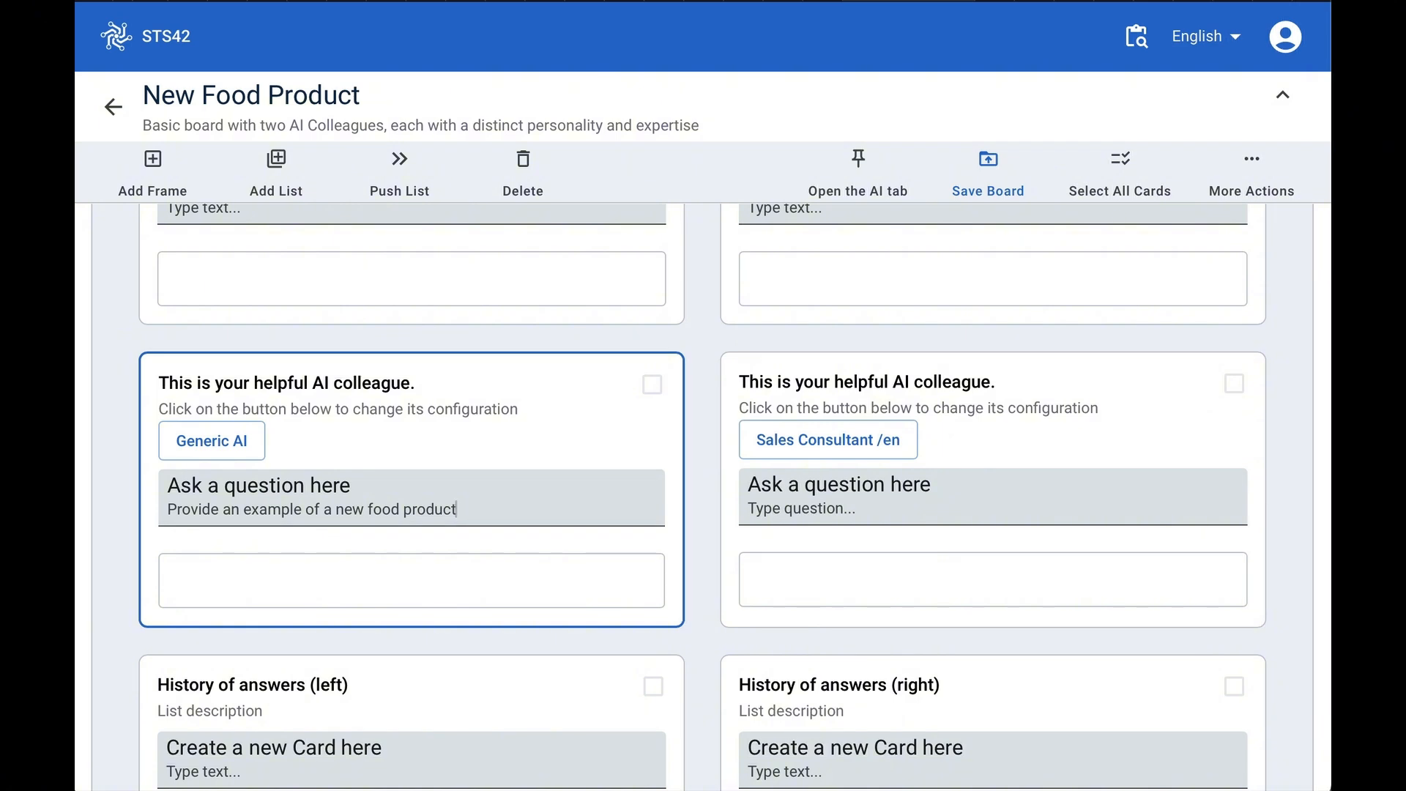
{"action": "key", "text": "Return"}
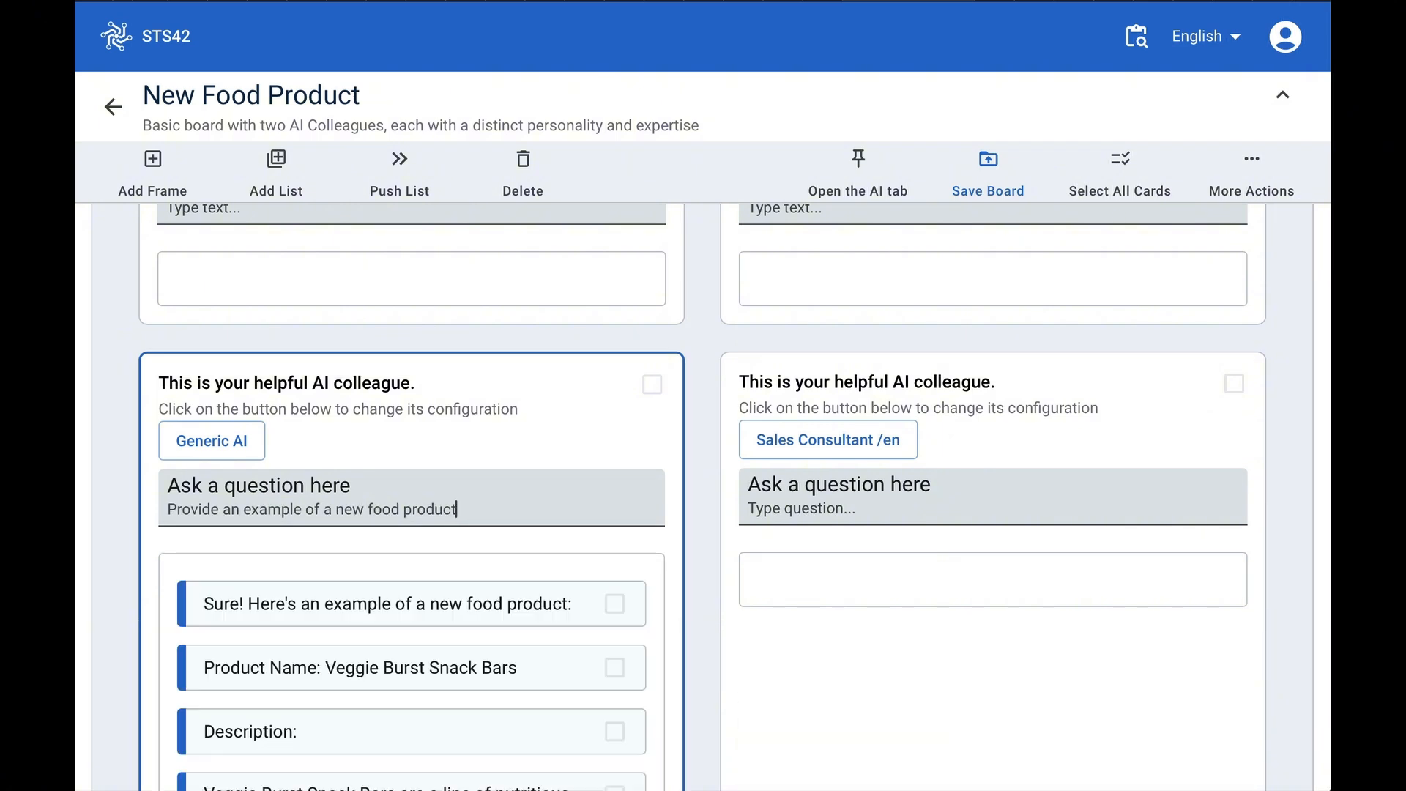
- Read through the left AI colleague's generated answer cards
{"action": "scroll", "coordinate": [323, 647], "scroll_direction": "down", "scroll_amount": 3}
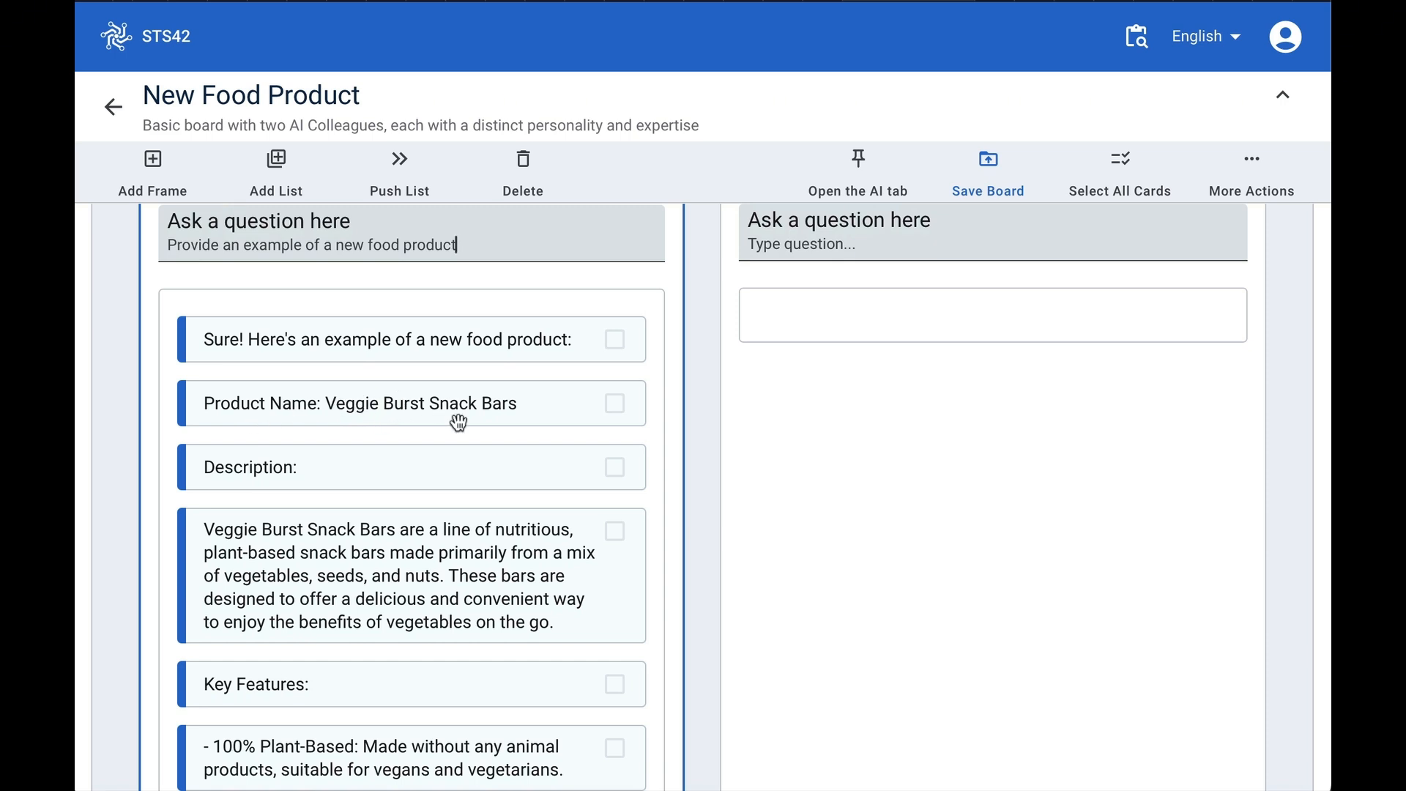
{"action": "scroll", "coordinate": [430, 488], "scroll_direction": "down", "scroll_amount": 2}
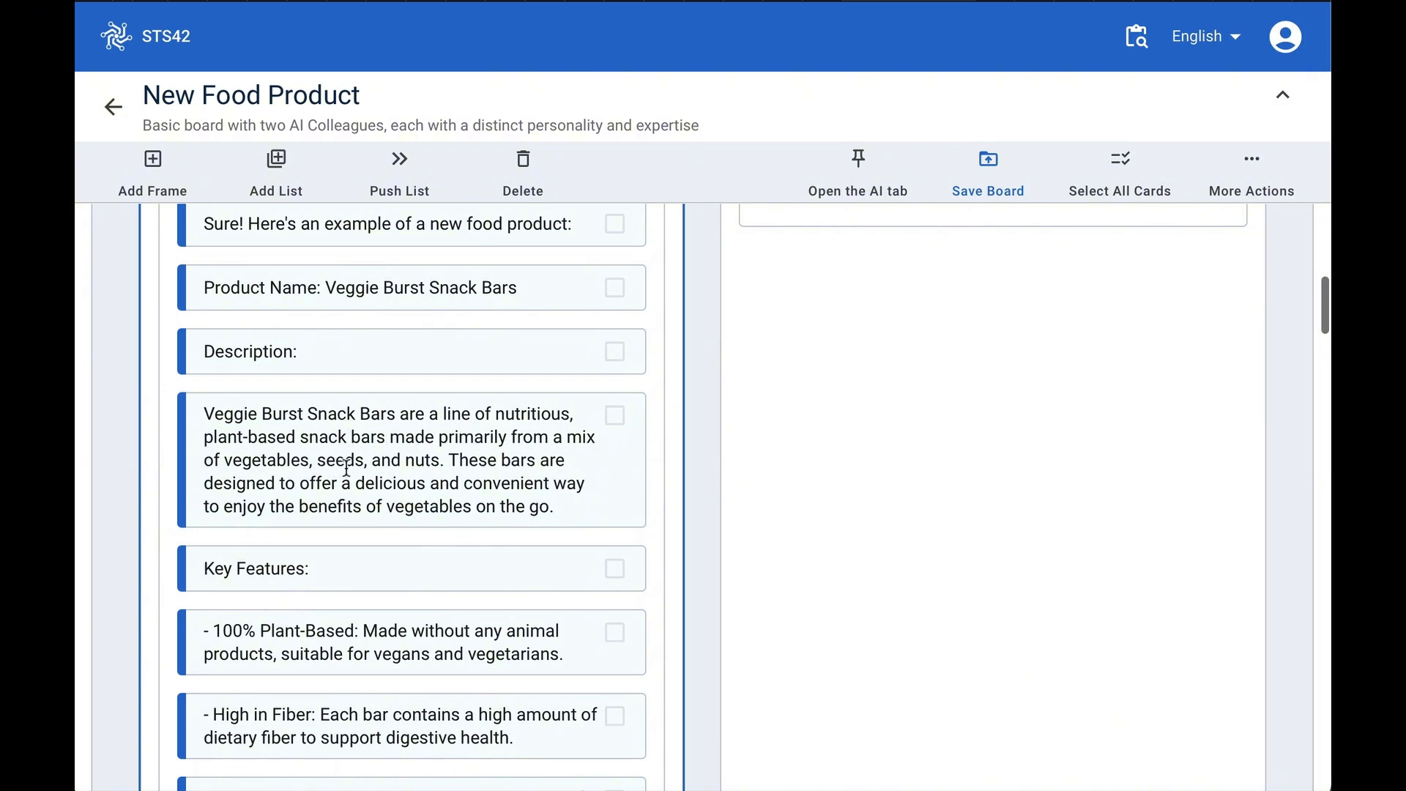
{"action": "scroll", "coordinate": [421, 566], "scroll_direction": "down", "scroll_amount": 4}
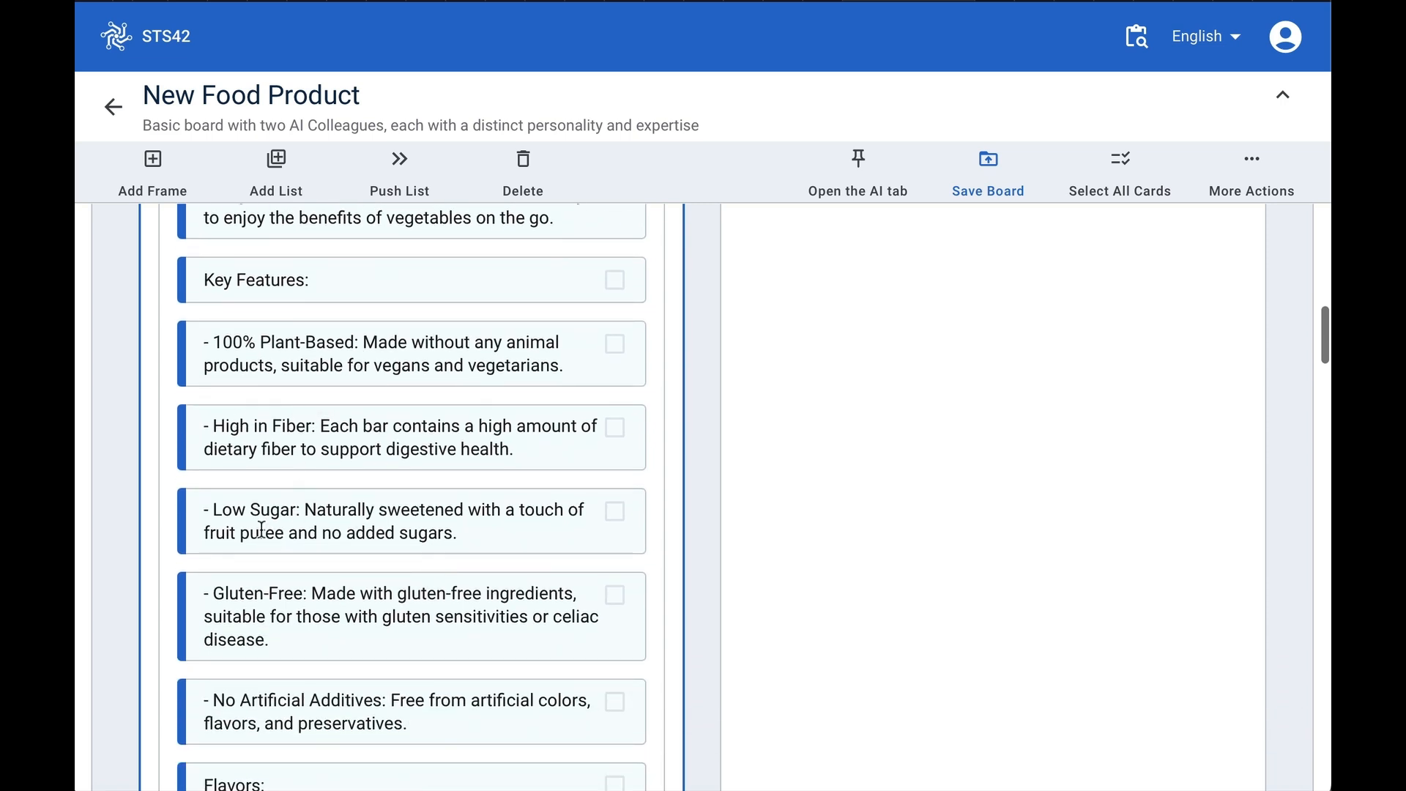
{"action": "scroll", "coordinate": [301, 619], "scroll_direction": "down", "scroll_amount": 2}
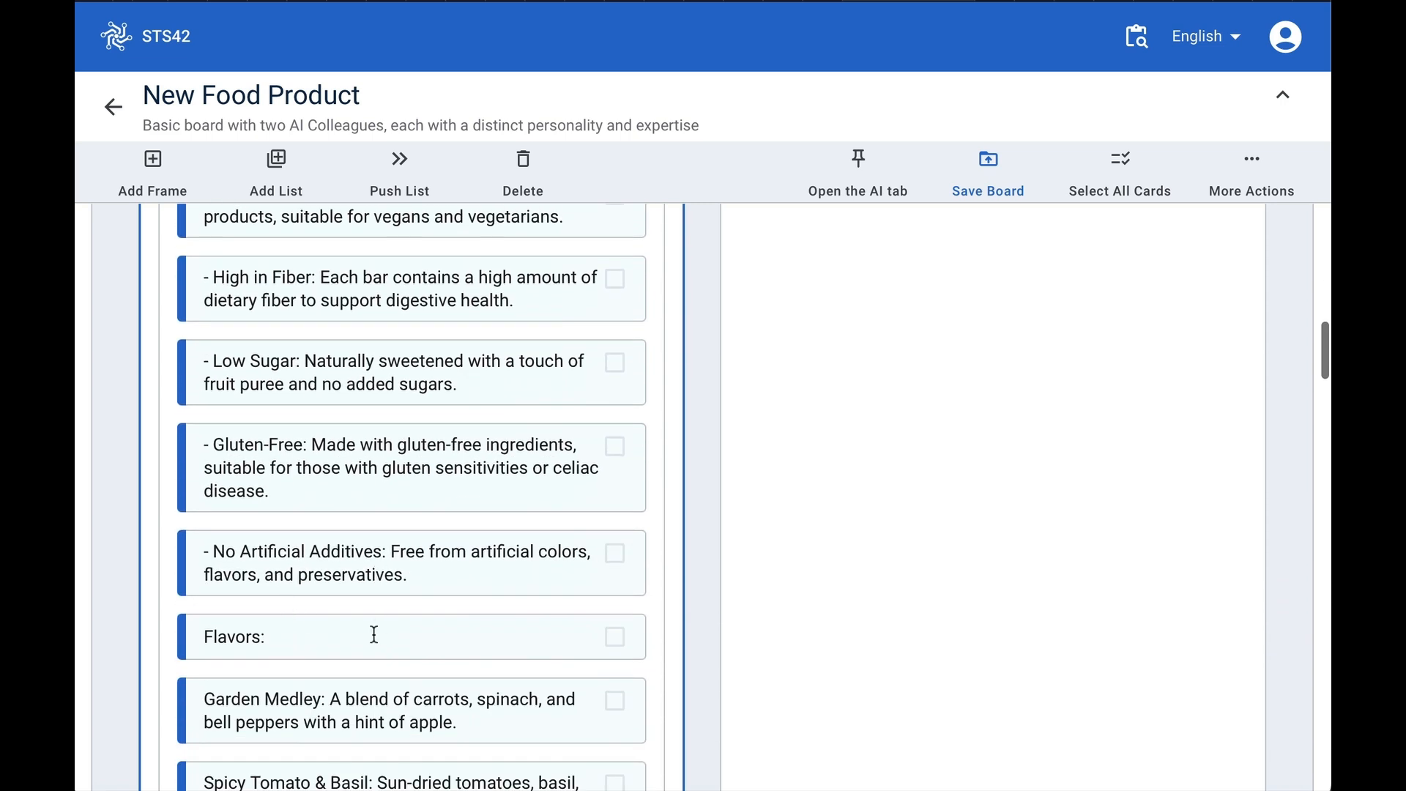
{"action": "scroll", "coordinate": [369, 648], "scroll_direction": "down", "scroll_amount": 5}
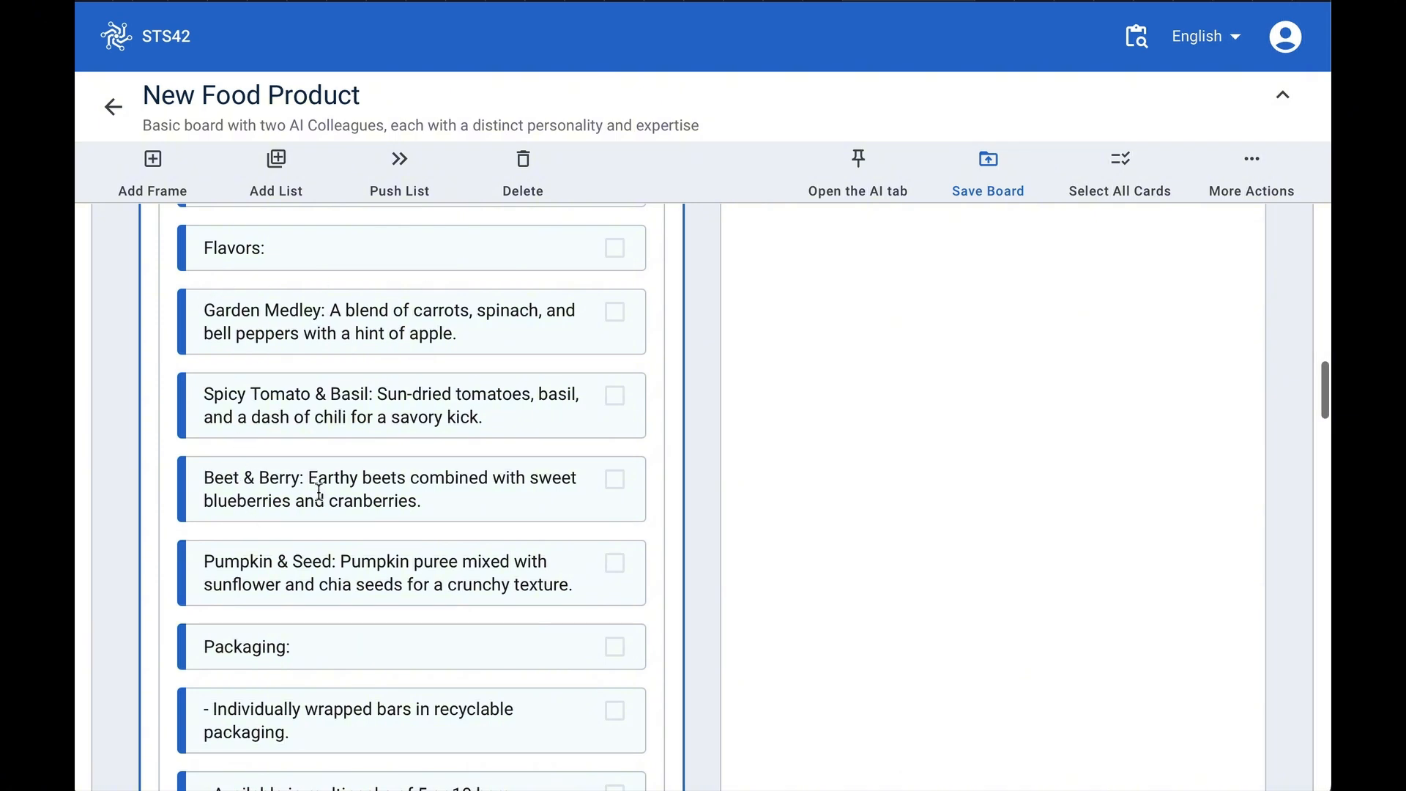
{"action": "scroll", "coordinate": [257, 669], "scroll_direction": "down", "scroll_amount": 5}
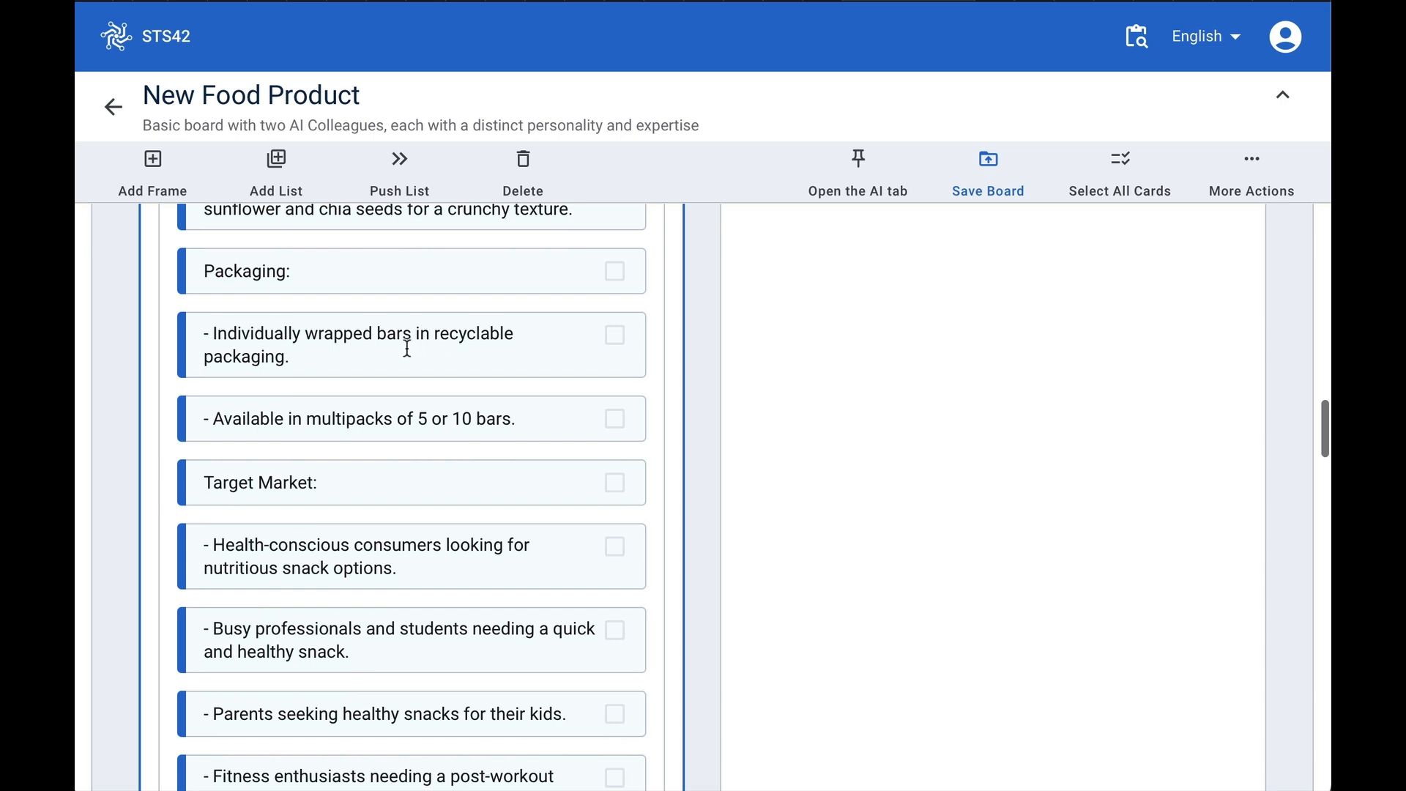
- Scroll through the remaining answer cards of the left AI colleague down to the end of its list
{"action": "scroll", "coordinate": [323, 568], "scroll_direction": "down", "scroll_amount": 2}
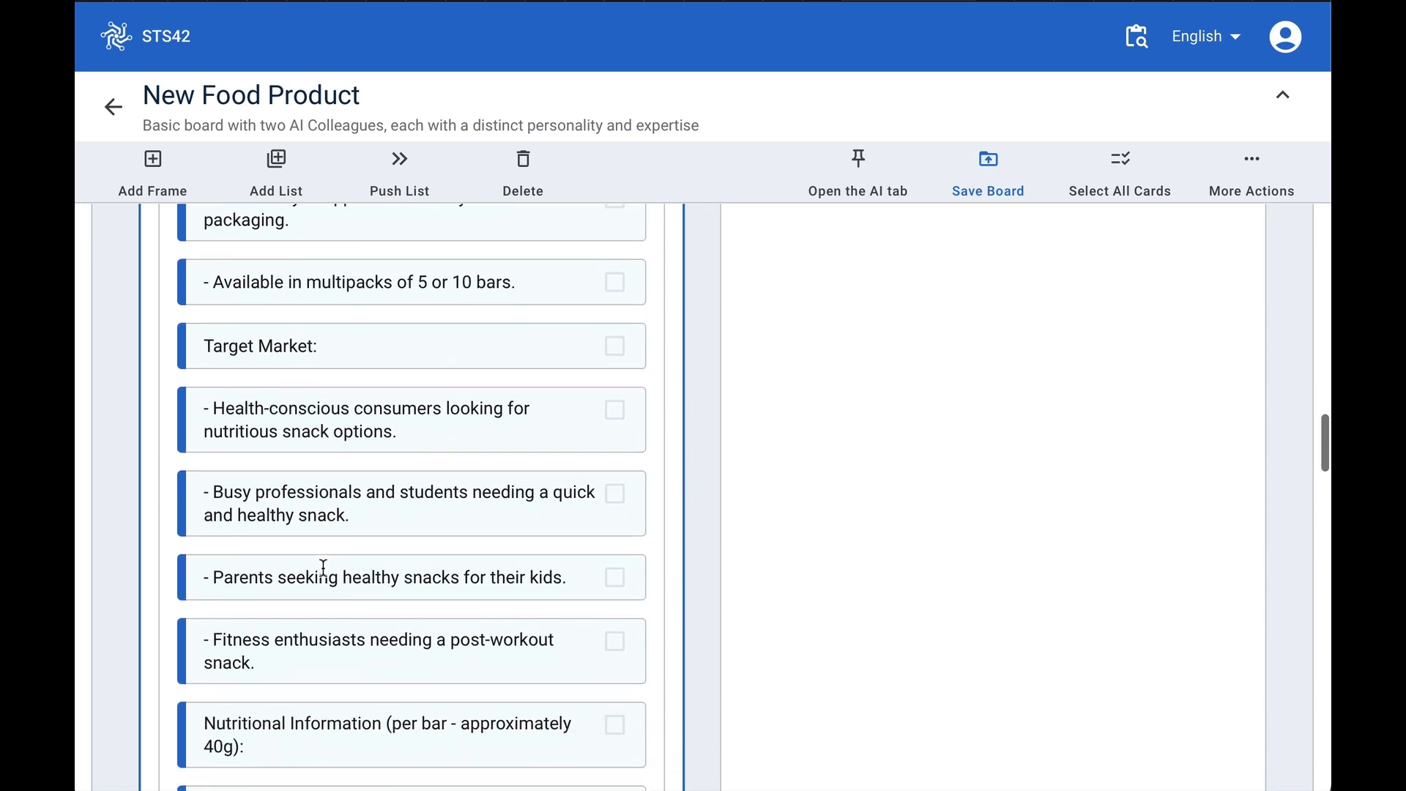
{"action": "scroll", "coordinate": [323, 568], "scroll_direction": "down", "scroll_amount": 1}
{"action": "scroll", "coordinate": [368, 512], "scroll_direction": "down", "scroll_amount": 1}
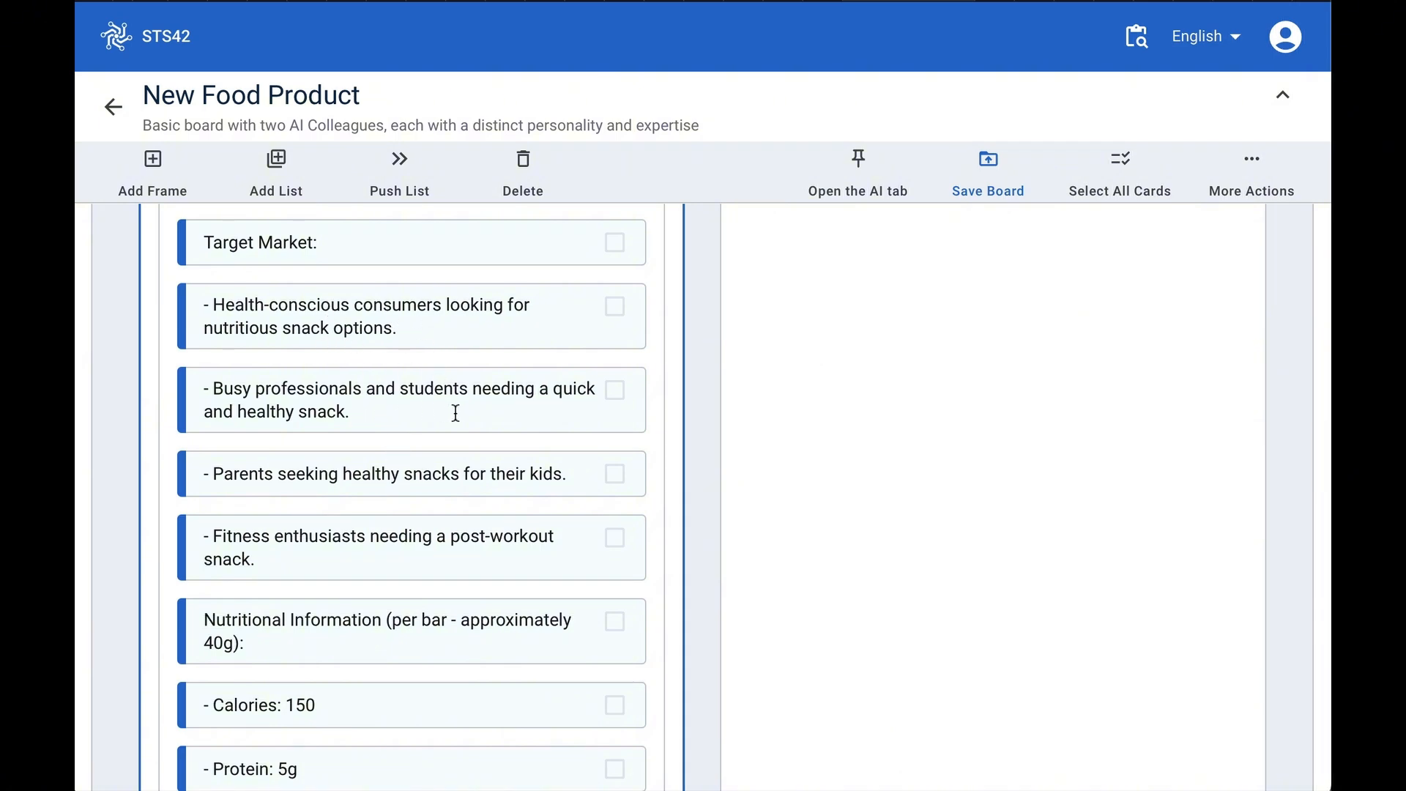
{"action": "scroll", "coordinate": [371, 646], "scroll_direction": "down", "scroll_amount": 2}
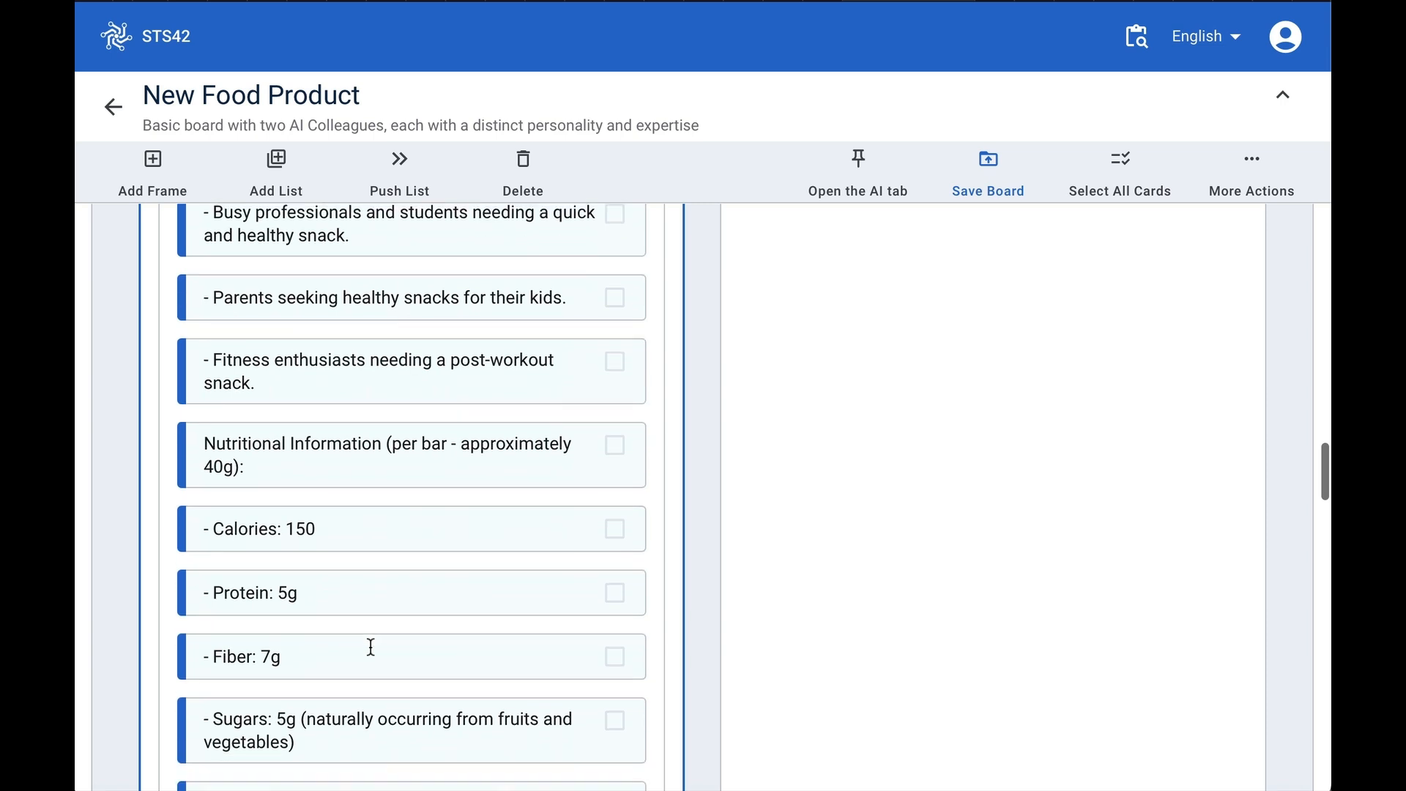
{"action": "scroll", "coordinate": [298, 672], "scroll_direction": "down", "scroll_amount": 4}
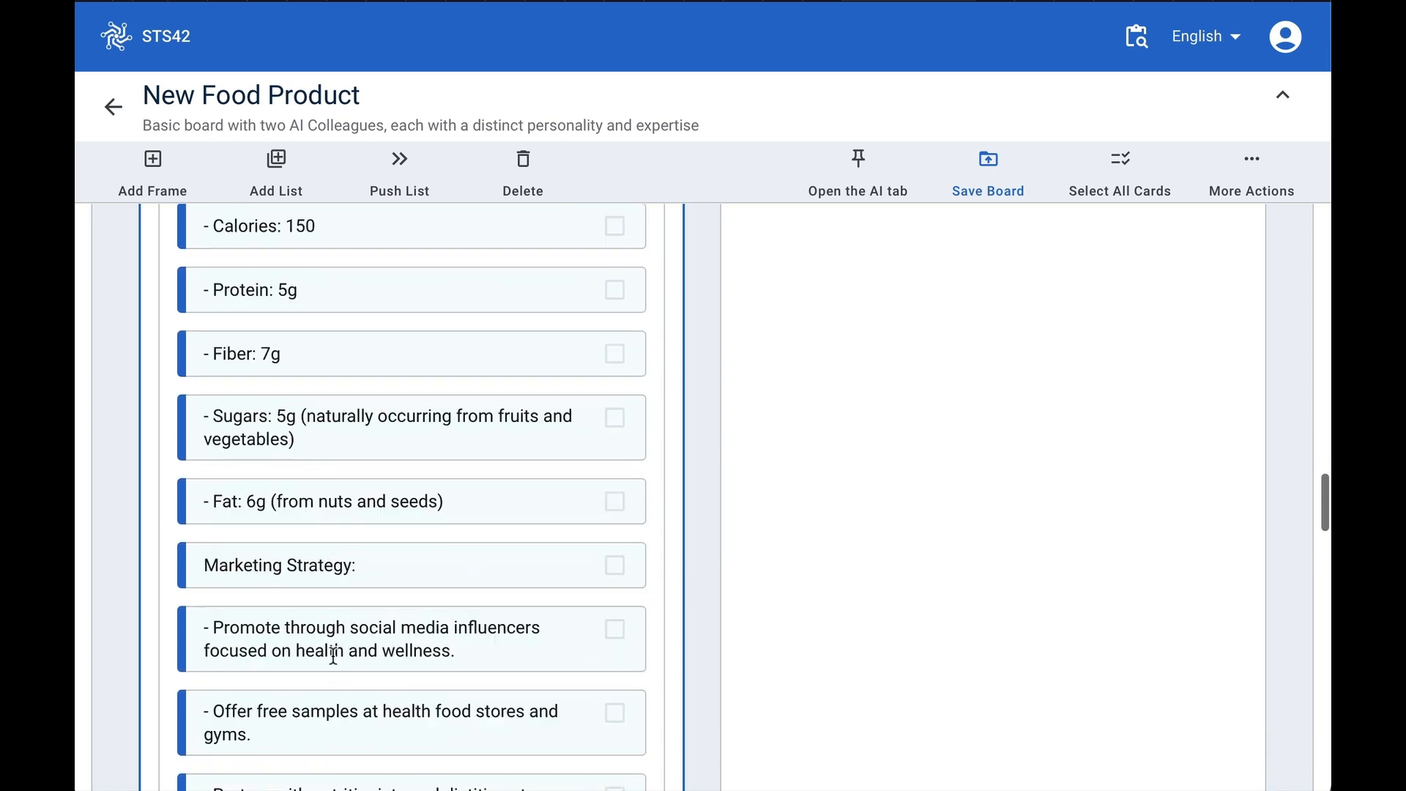
{"action": "scroll", "coordinate": [363, 498], "scroll_direction": "down", "scroll_amount": 4}
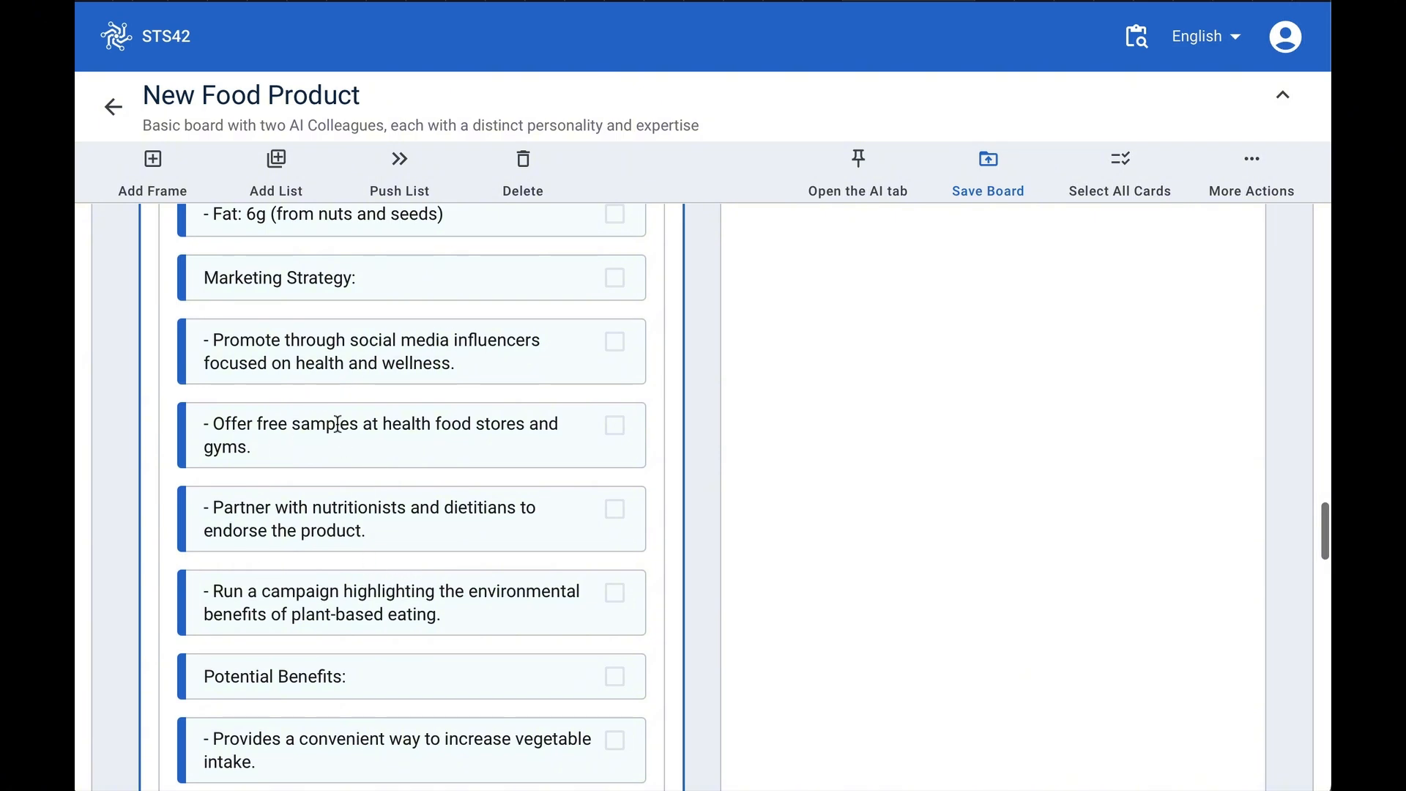
{"action": "scroll", "coordinate": [355, 627], "scroll_direction": "down", "scroll_amount": 3}
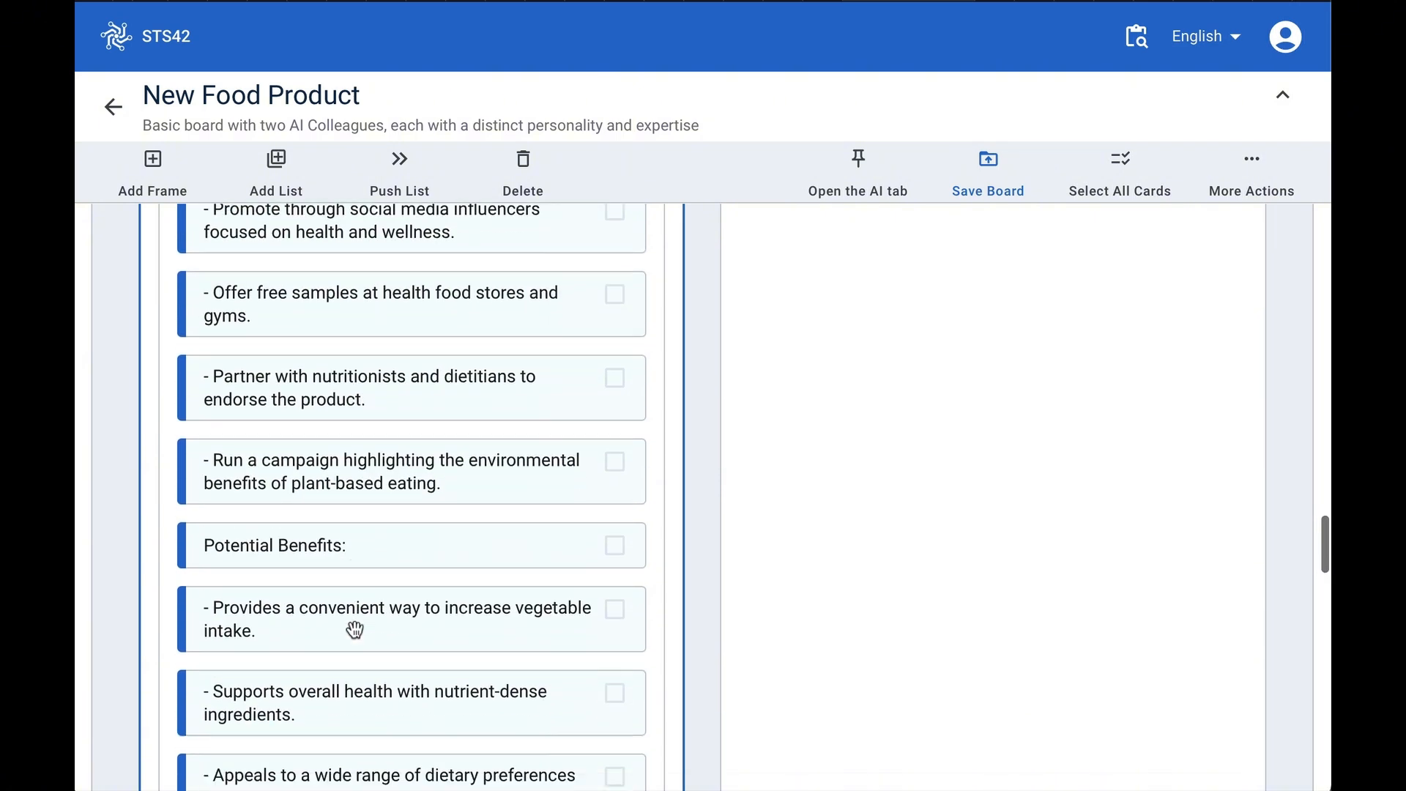
{"action": "scroll", "coordinate": [370, 648], "scroll_direction": "down", "scroll_amount": 3}
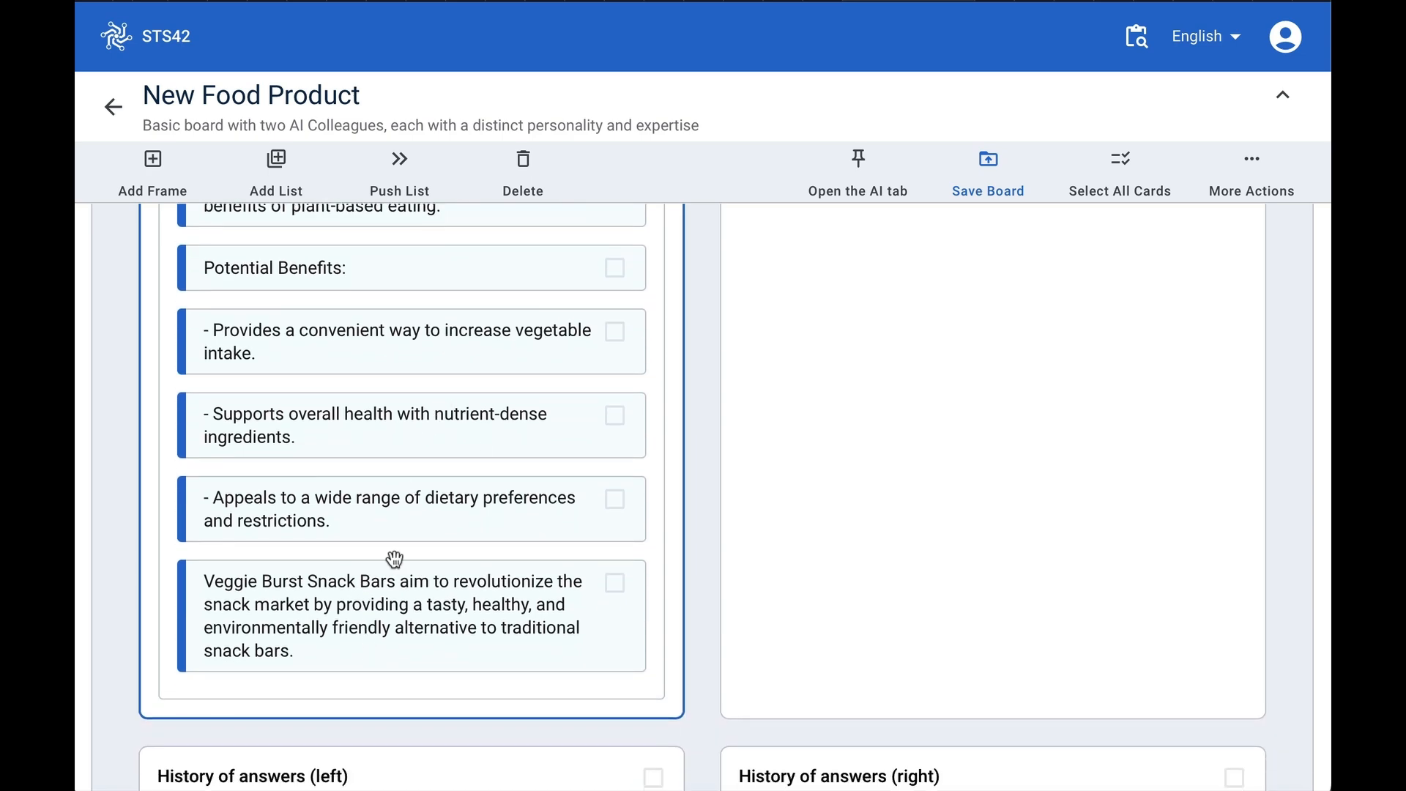
- Select all cards in the left AI colleague's list and copy them to the clipboard
{"action": "scroll", "coordinate": [366, 646], "scroll_direction": "up", "scroll_amount": 20}
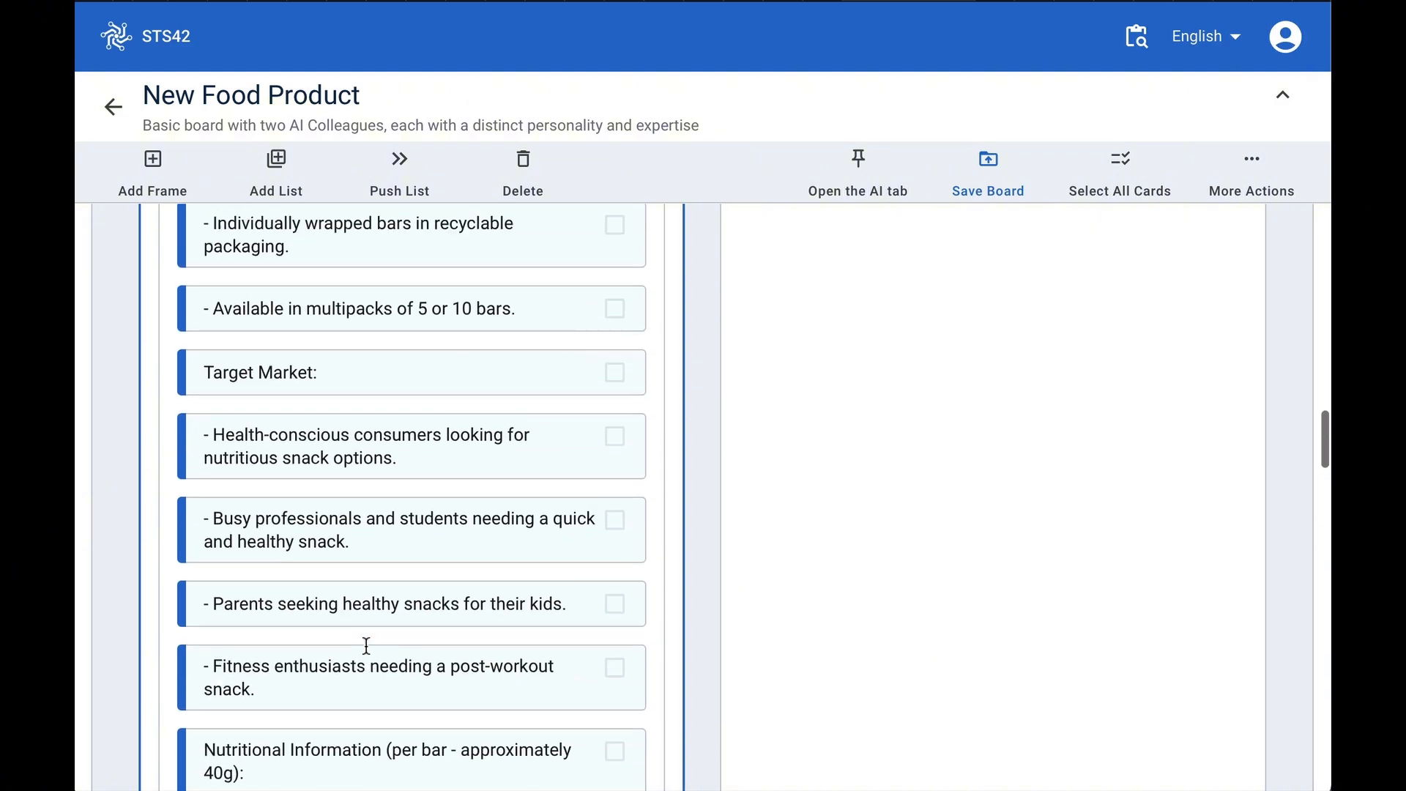
{"action": "scroll", "coordinate": [366, 646], "scroll_direction": "up", "scroll_amount": 10}
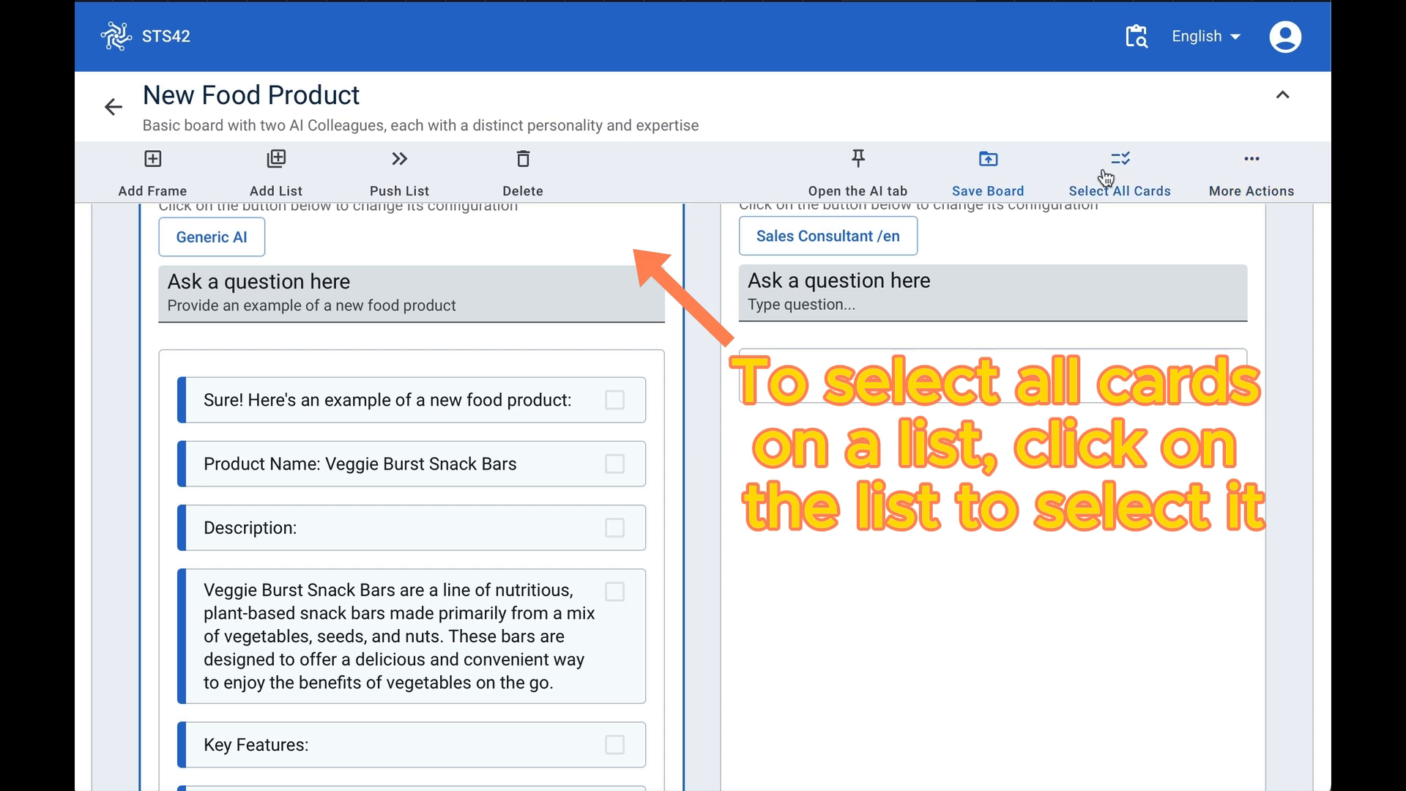
{"action": "left_click", "coordinate": [1128, 167]}
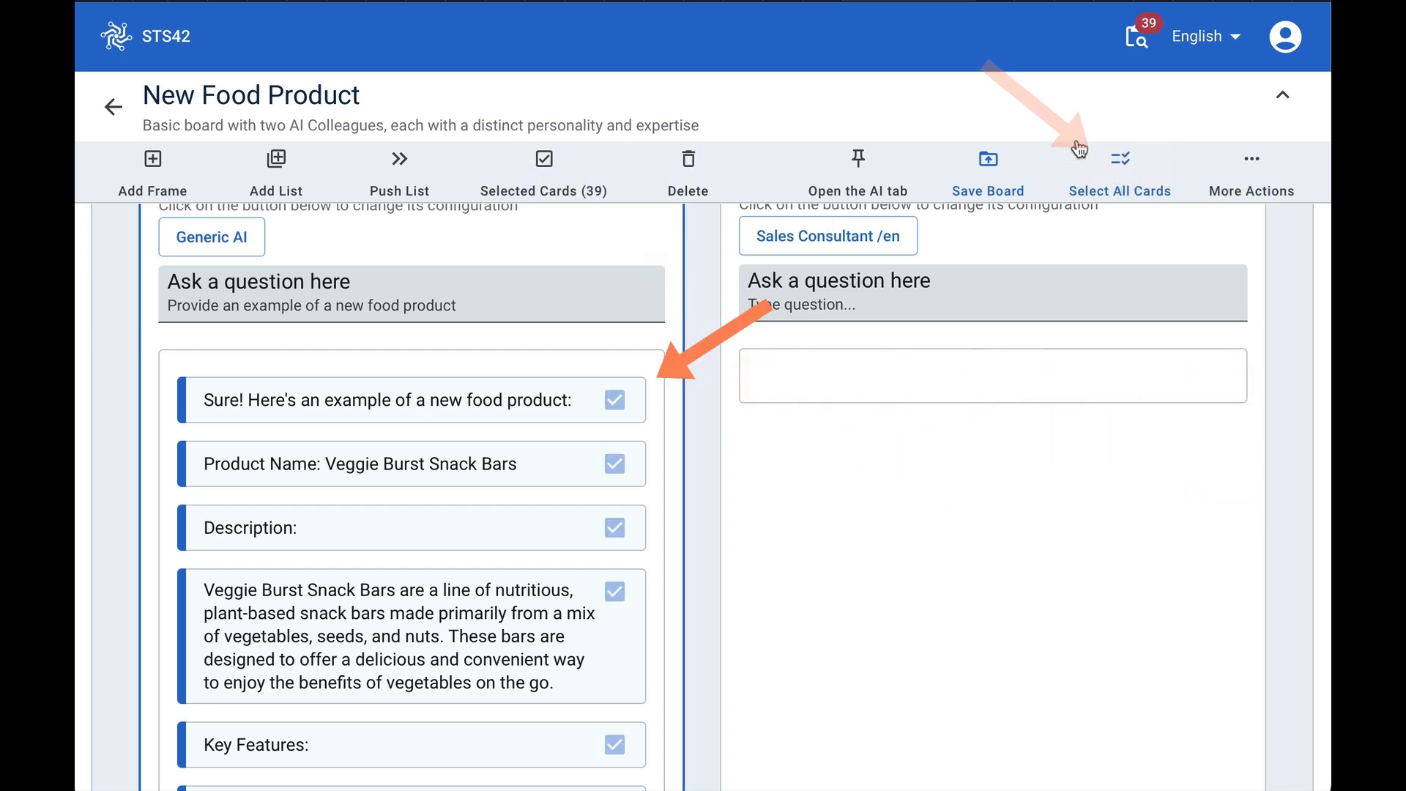
{"action": "left_click", "coordinate": [548, 159]}
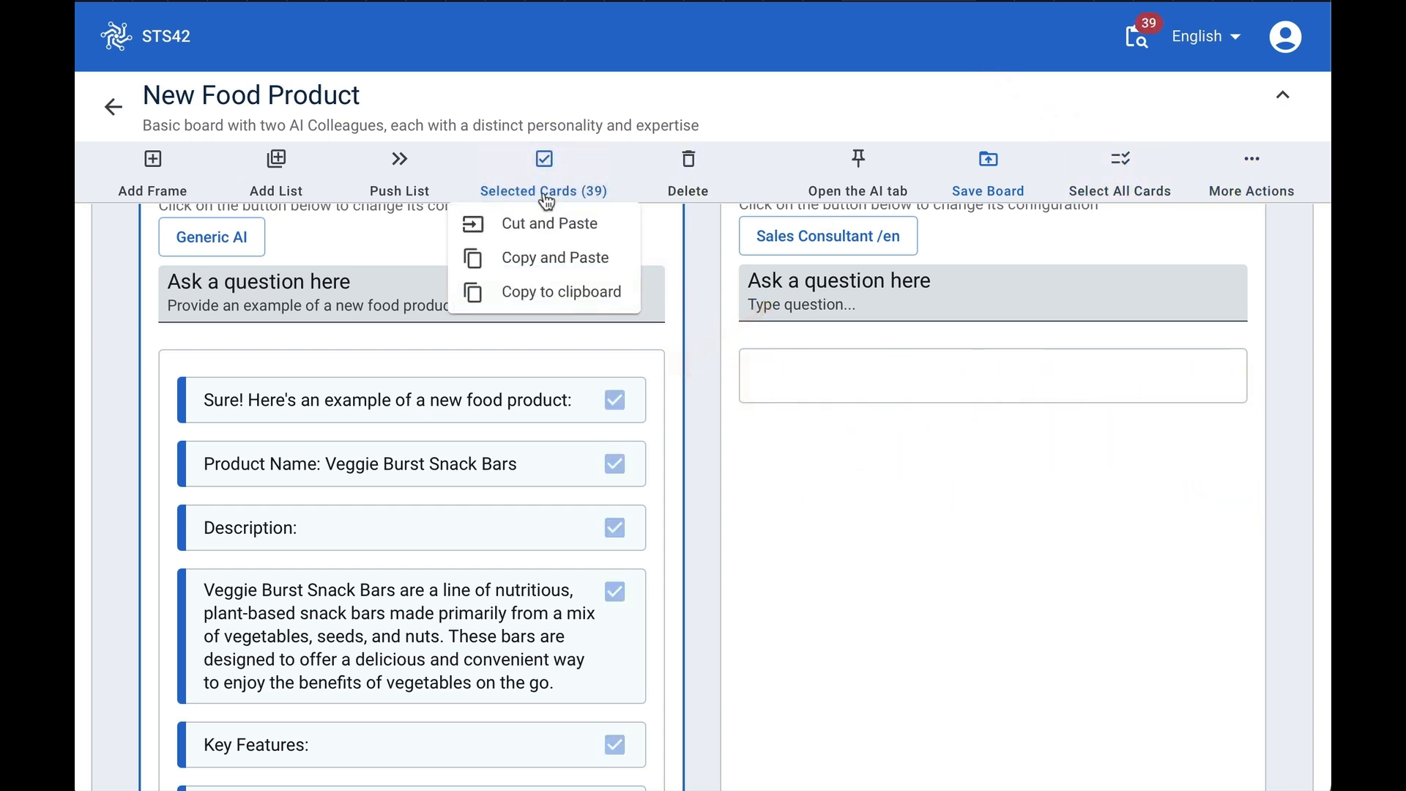
{"action": "left_click", "coordinate": [542, 293]}
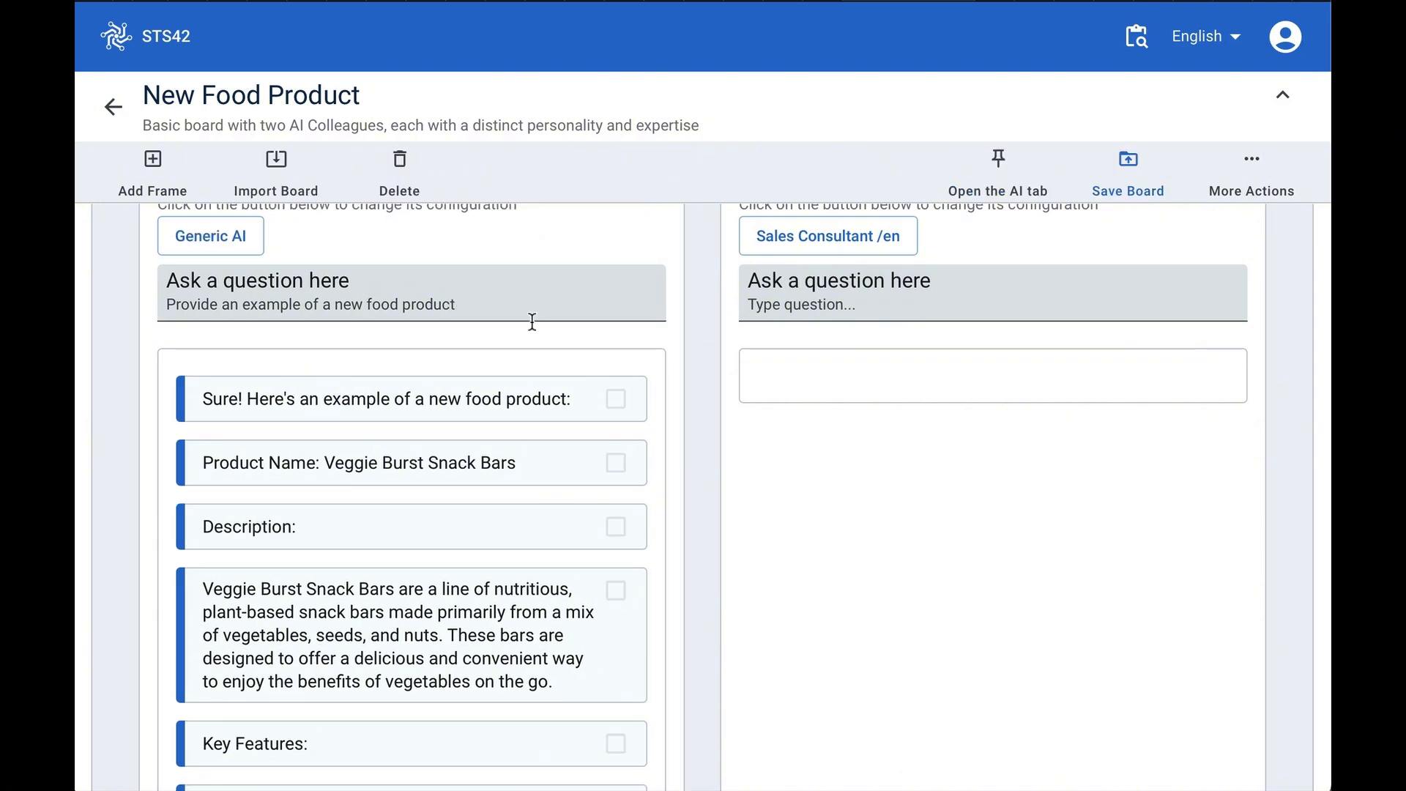
- Paste the copied answers as a new card in the Context list
{"action": "scroll", "coordinate": [514, 362], "scroll_direction": "up", "scroll_amount": 7}
{"action": "scroll", "coordinate": [513, 360], "scroll_direction": "down", "scroll_amount": 1}
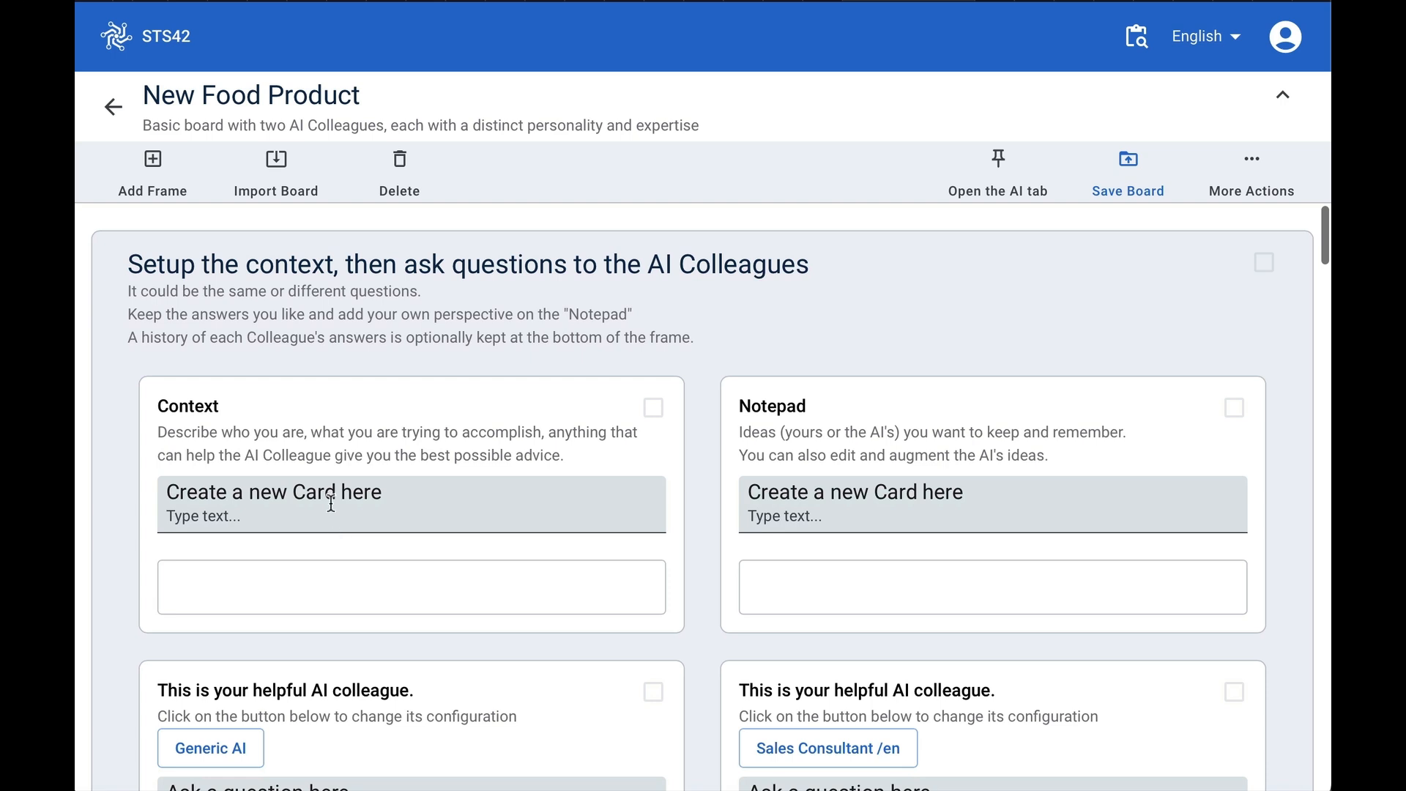
{"action": "left_click", "coordinate": [330, 503]}
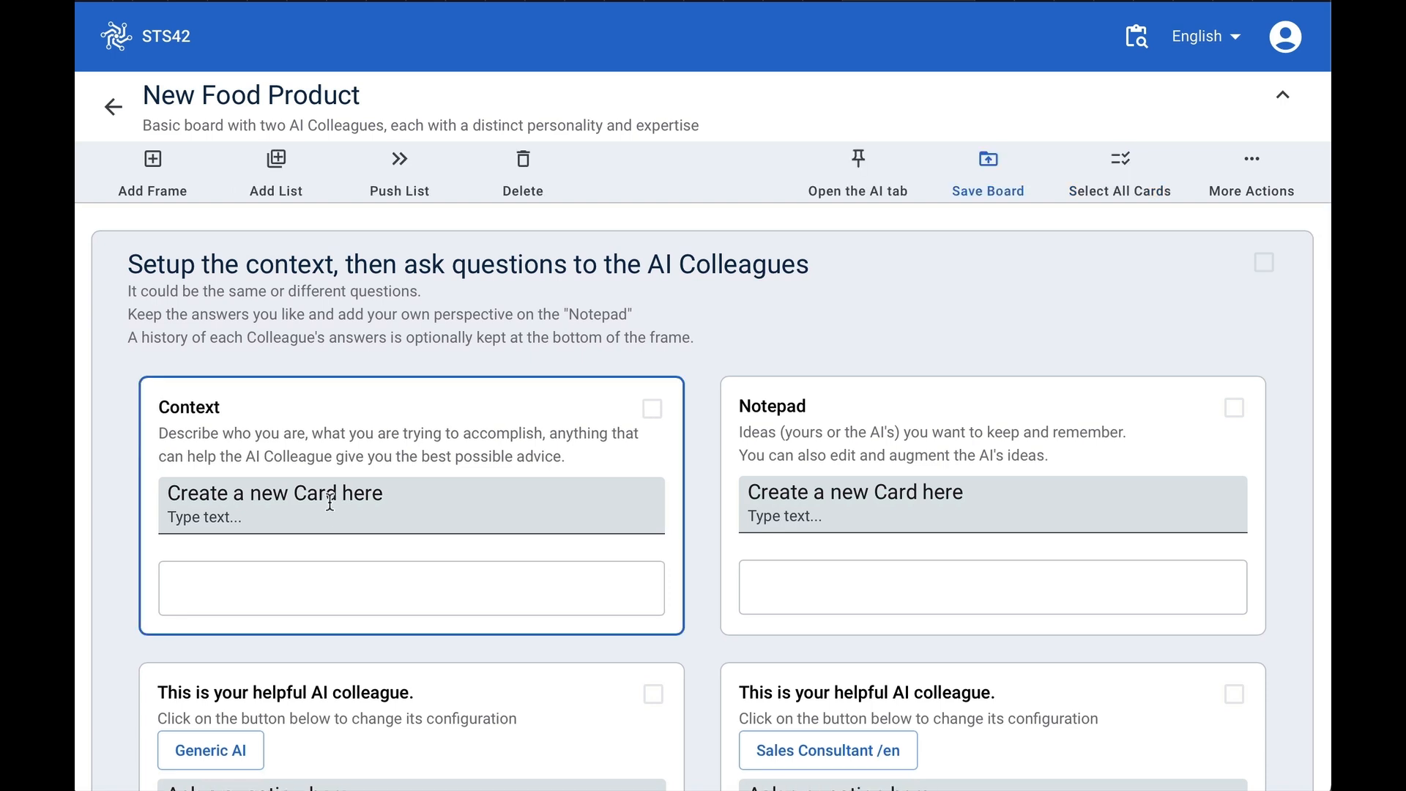
{"action": "key", "text": "ctrl+v"}
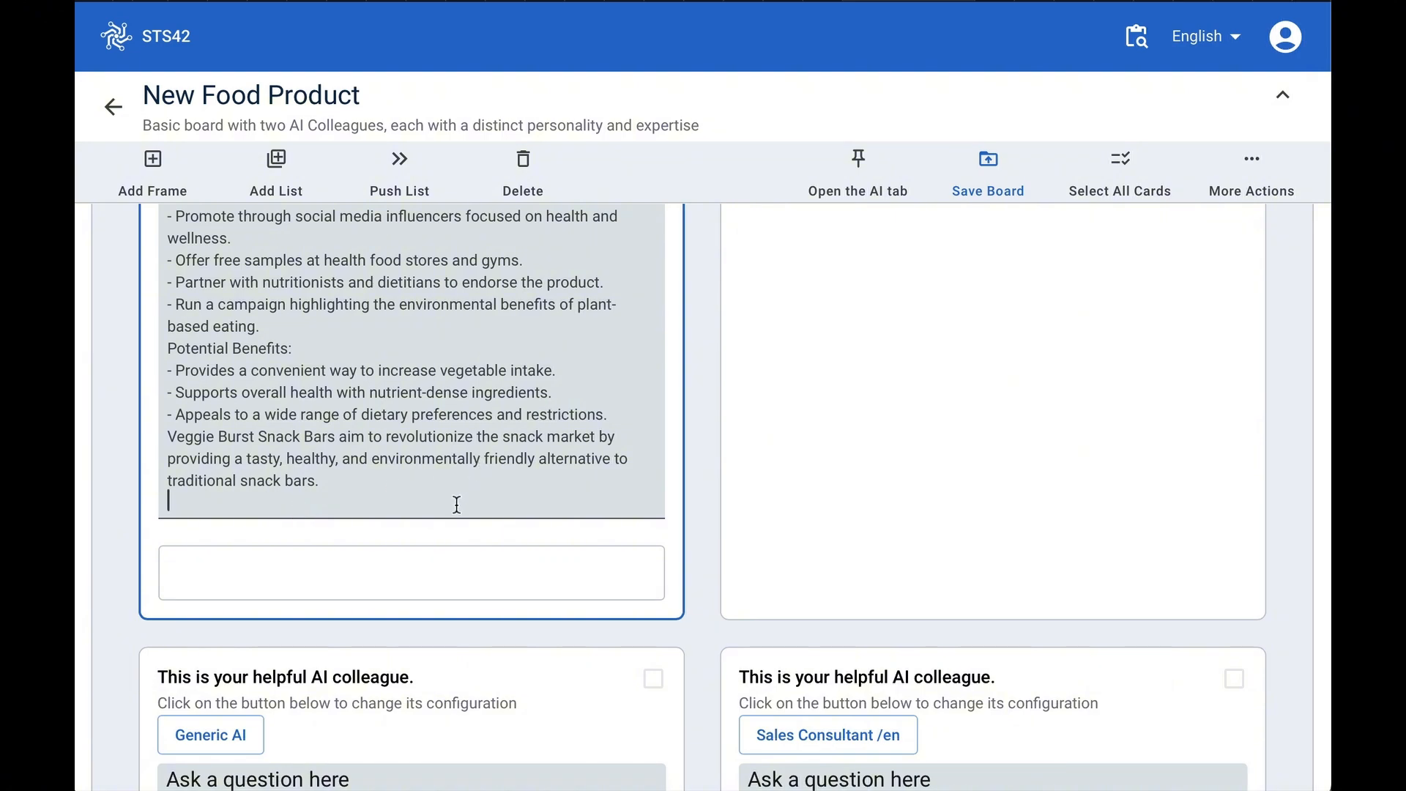
{"action": "key", "text": "Return"}
- Rename the Context list to 'Food Product Description'
{"action": "scroll", "coordinate": [456, 523], "scroll_direction": "down", "scroll_amount": 6}
{"action": "scroll", "coordinate": [456, 524], "scroll_direction": "up", "scroll_amount": 15}
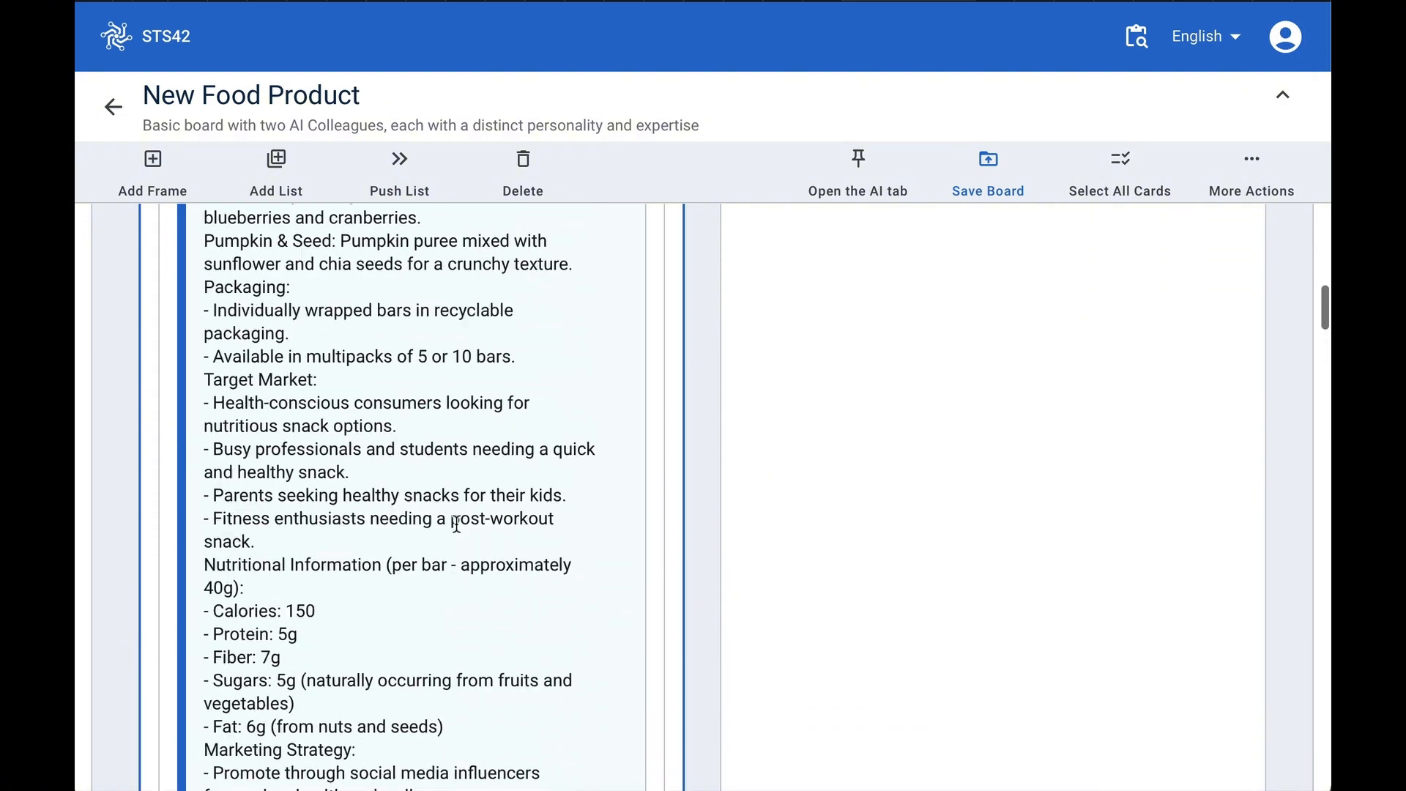
{"action": "scroll", "coordinate": [456, 523], "scroll_direction": "up", "scroll_amount": 3}
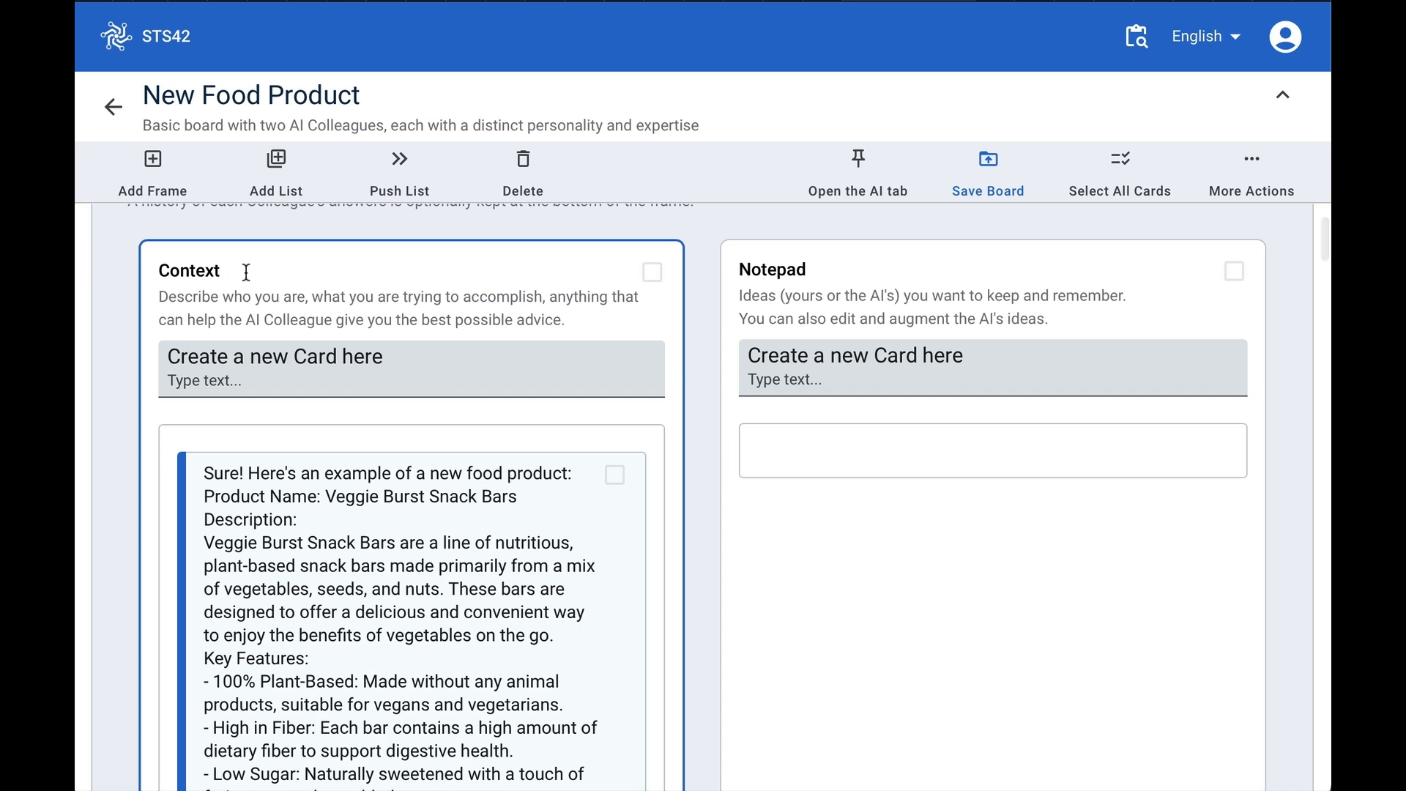
{"action": "double_click", "coordinate": [245, 272]}
{"action": "type", "text": "P"}
{"action": "key", "text": "BackSpace"}
{"action": "type", "text": "Food Product Des"}
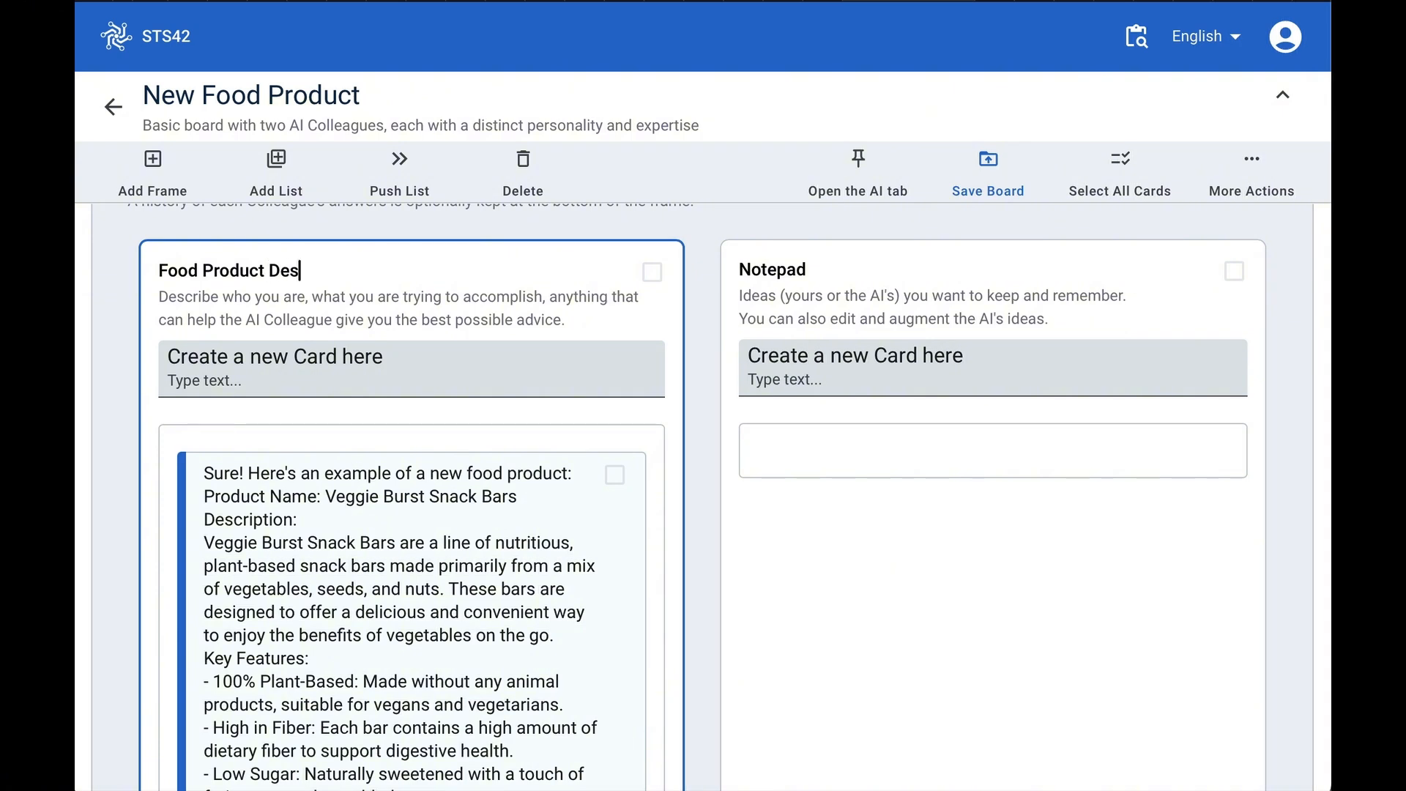
{"action": "type", "text": "cription"}
{"action": "left_click", "coordinate": [292, 542]}
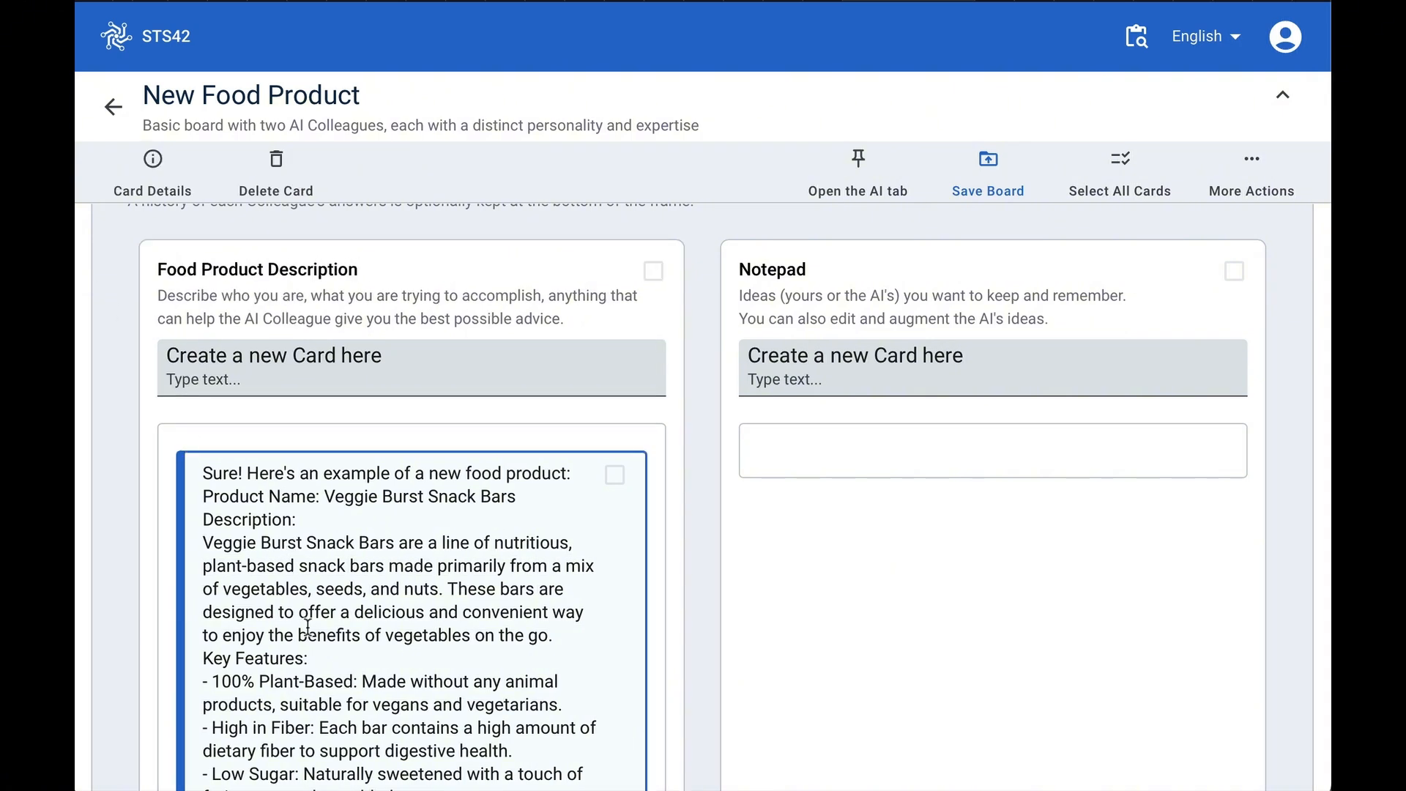
- Select all answer cards in the left AI colleague's list and delete them
{"action": "scroll", "coordinate": [312, 633], "scroll_direction": "down", "scroll_amount": 20}
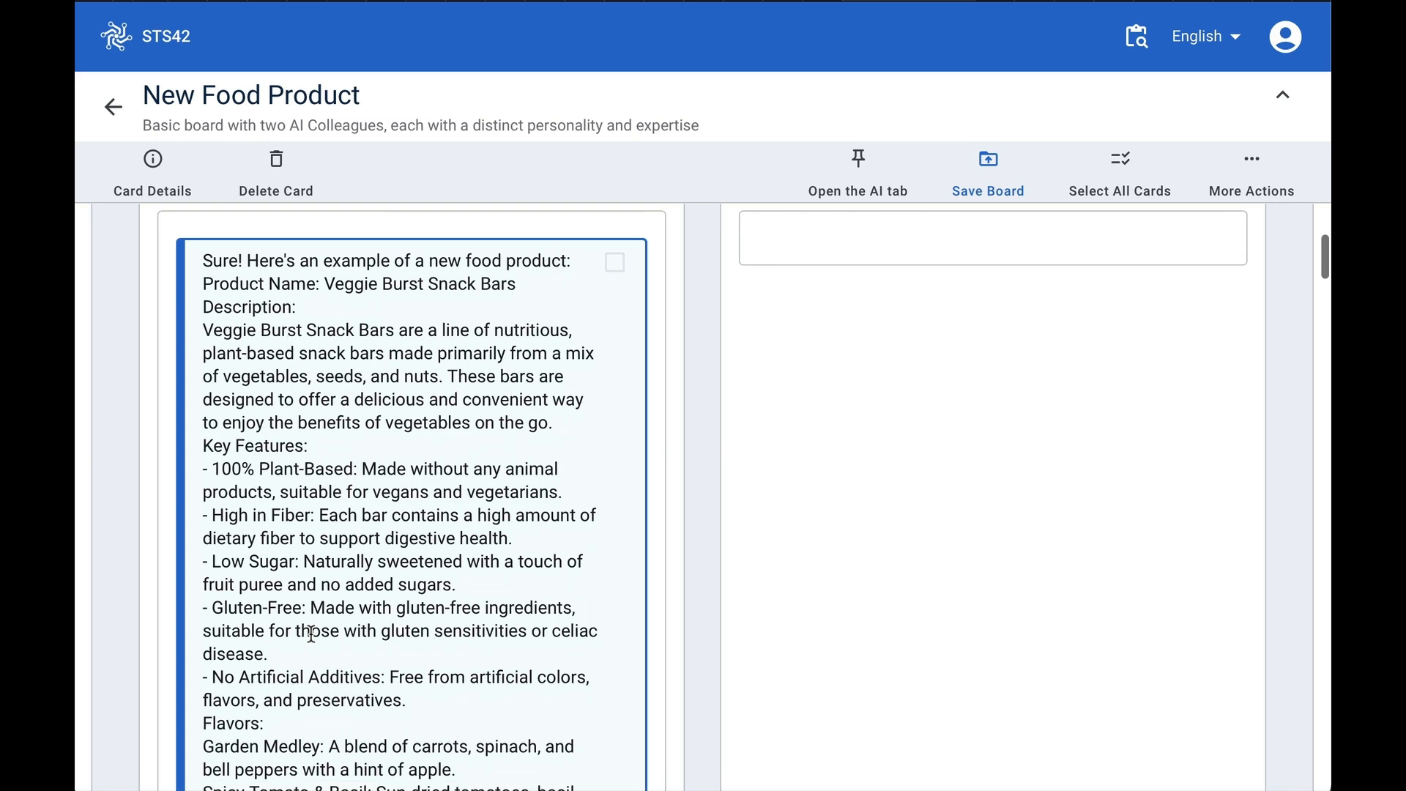
{"action": "scroll", "coordinate": [311, 634], "scroll_direction": "down", "scroll_amount": 4}
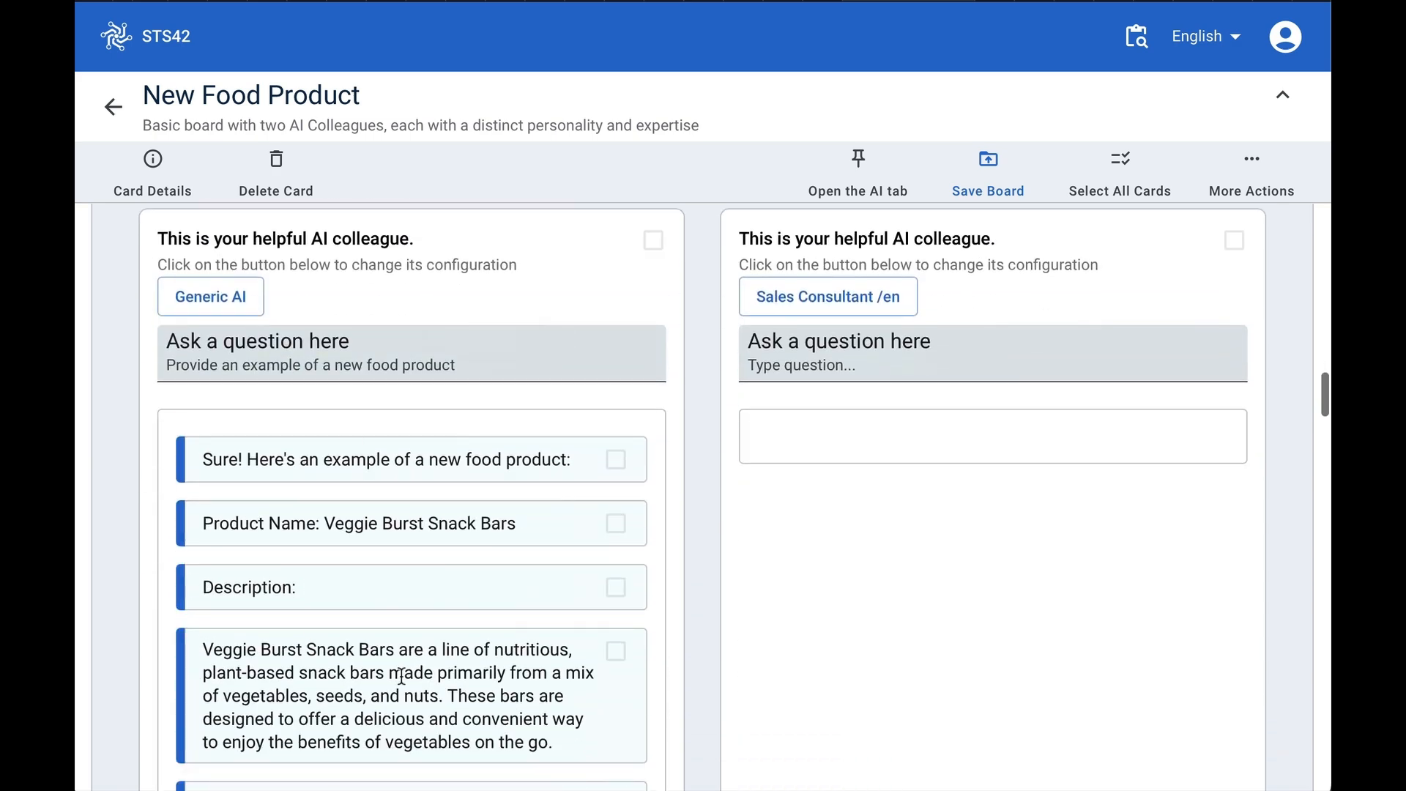
{"action": "left_click", "coordinate": [552, 267]}
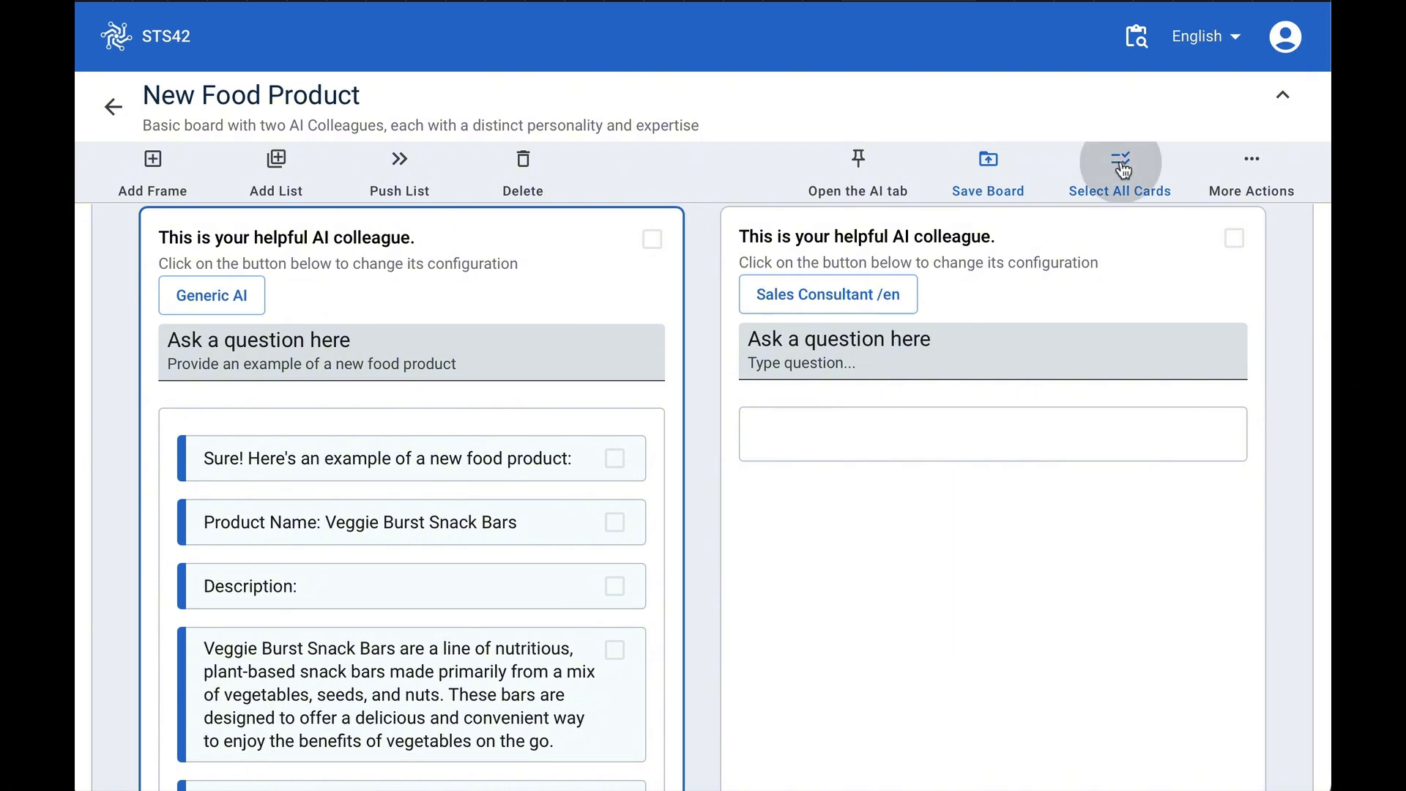
{"action": "left_click", "coordinate": [1120, 159]}
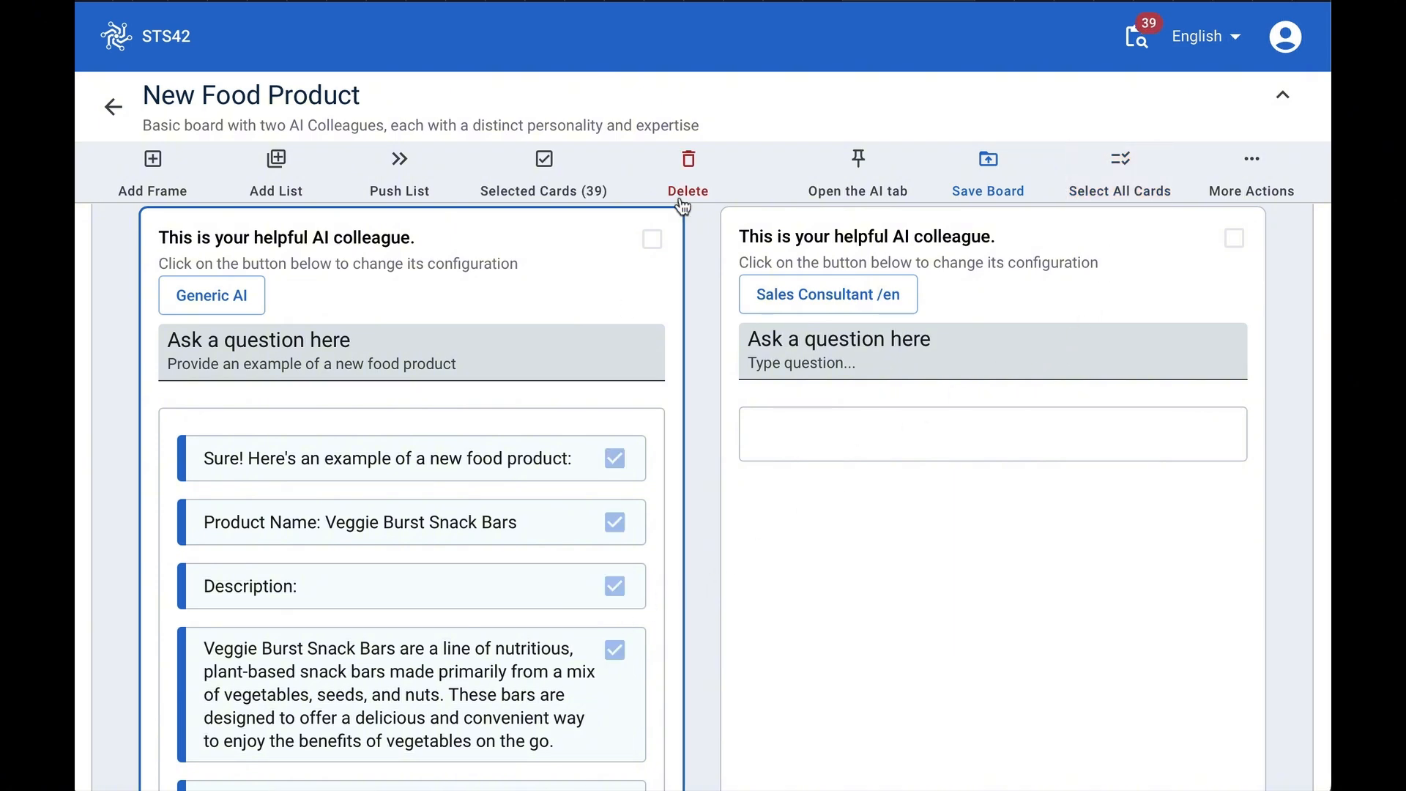
{"action": "left_click", "coordinate": [691, 167]}
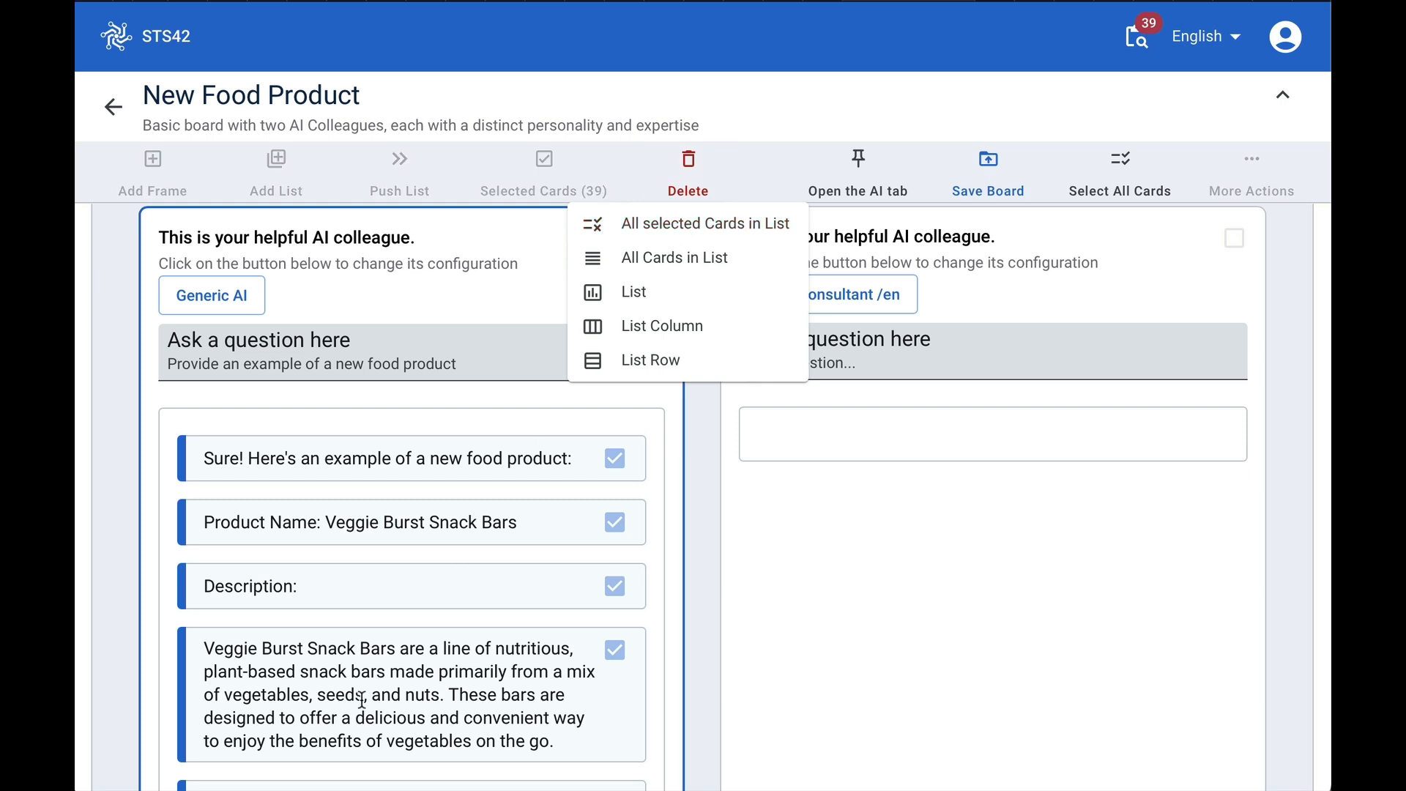
{"action": "left_click", "coordinate": [669, 305]}
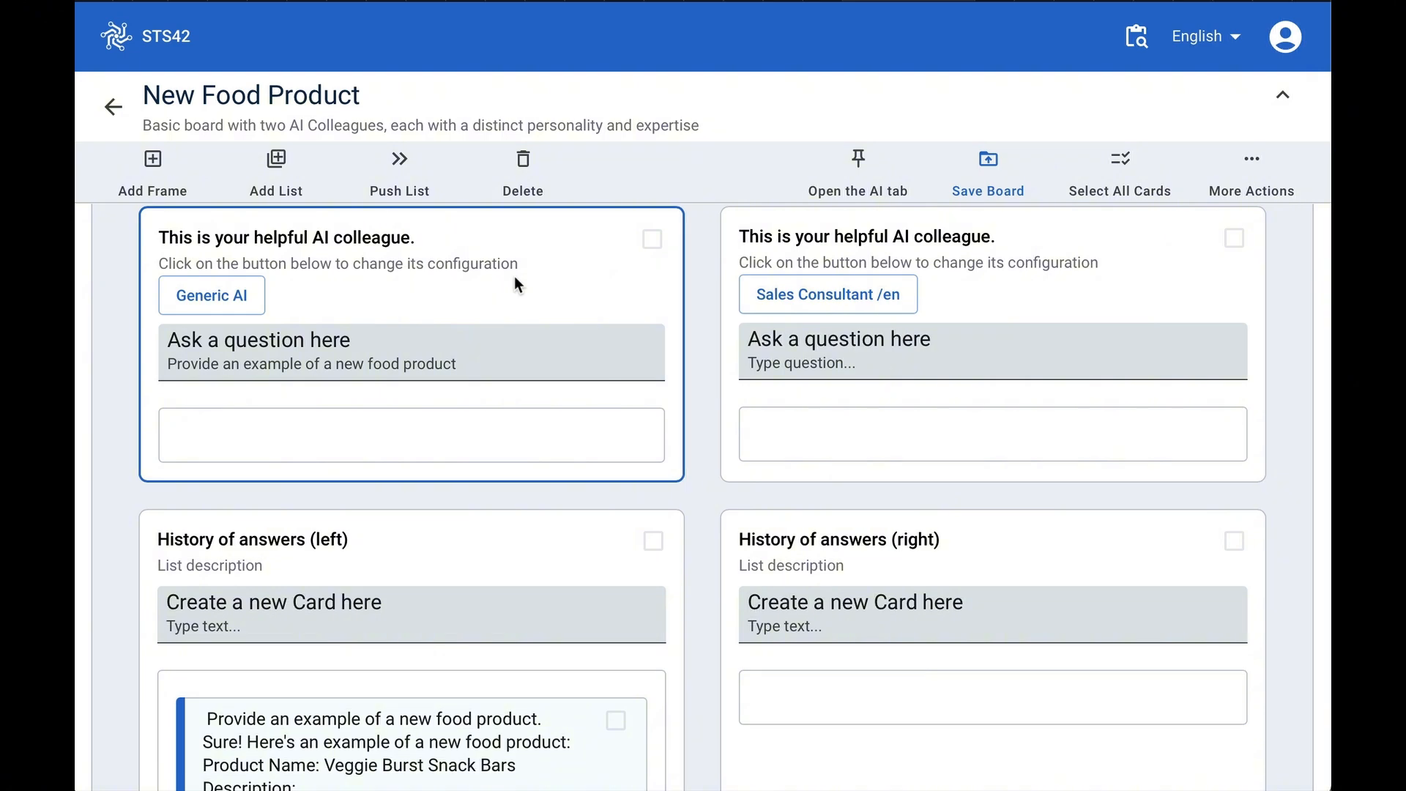
- Review the pasted product description card in the Food Product Description list
{"action": "scroll", "coordinate": [514, 276], "scroll_direction": "up", "scroll_amount": 10}
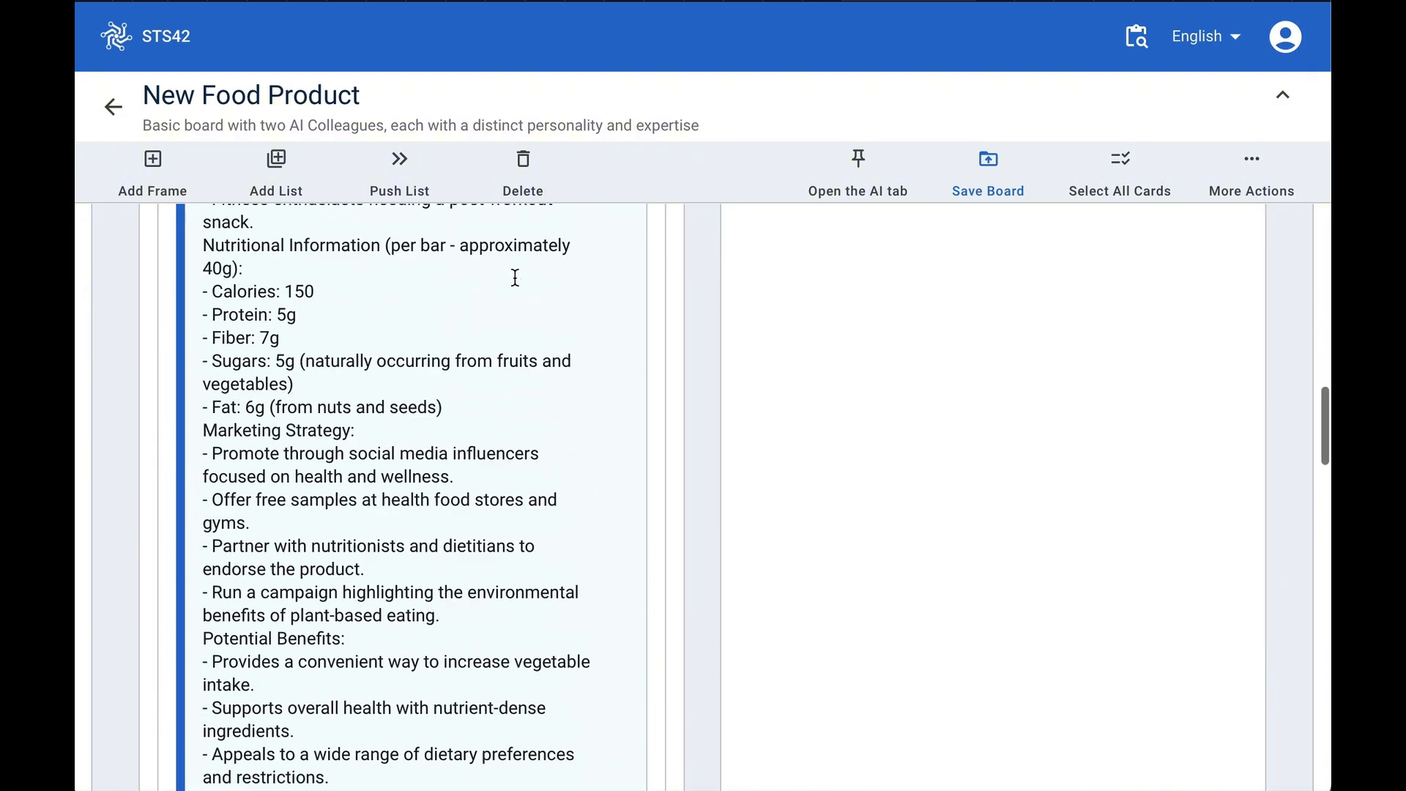
{"action": "scroll", "coordinate": [515, 276], "scroll_direction": "up", "scroll_amount": 15}
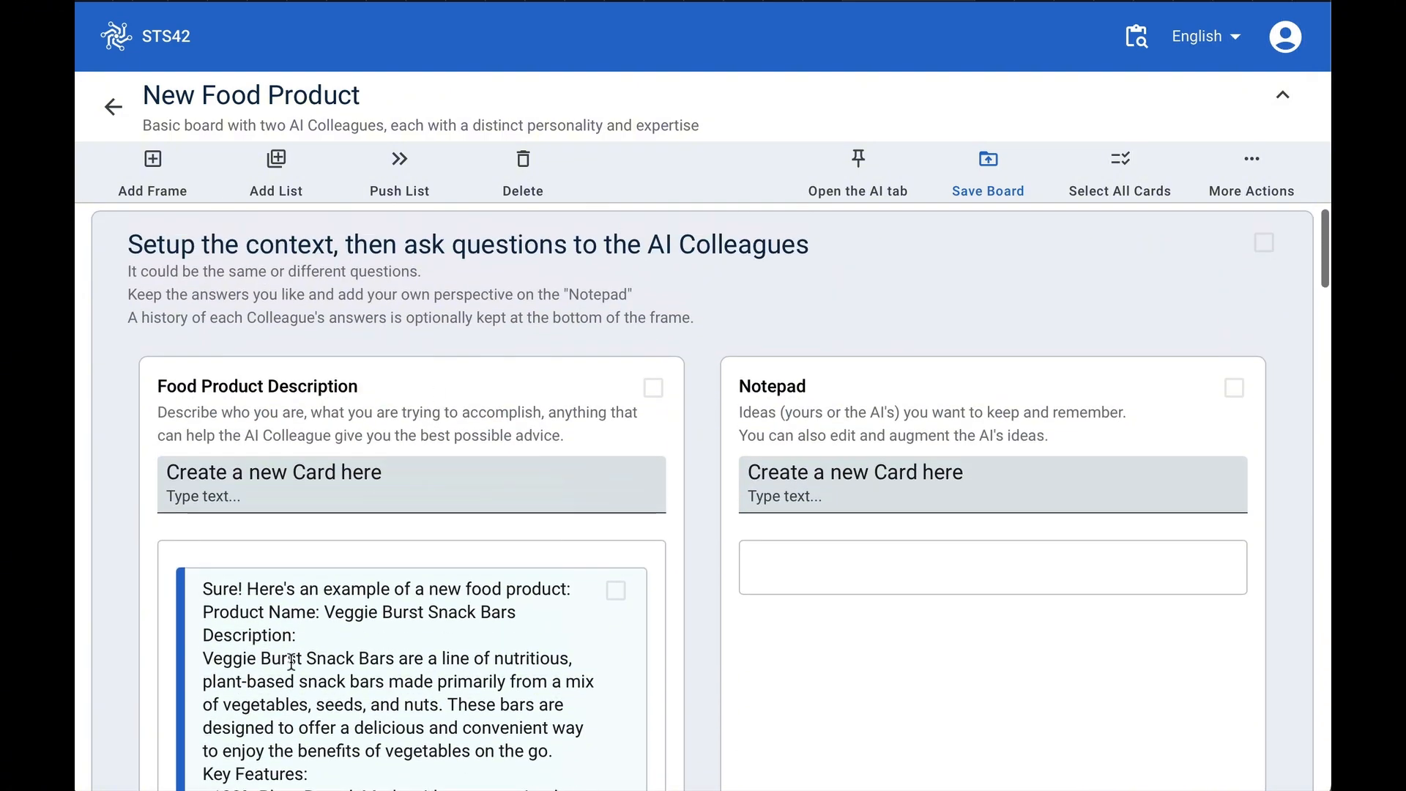
{"action": "scroll", "coordinate": [353, 642], "scroll_direction": "down", "scroll_amount": 2}
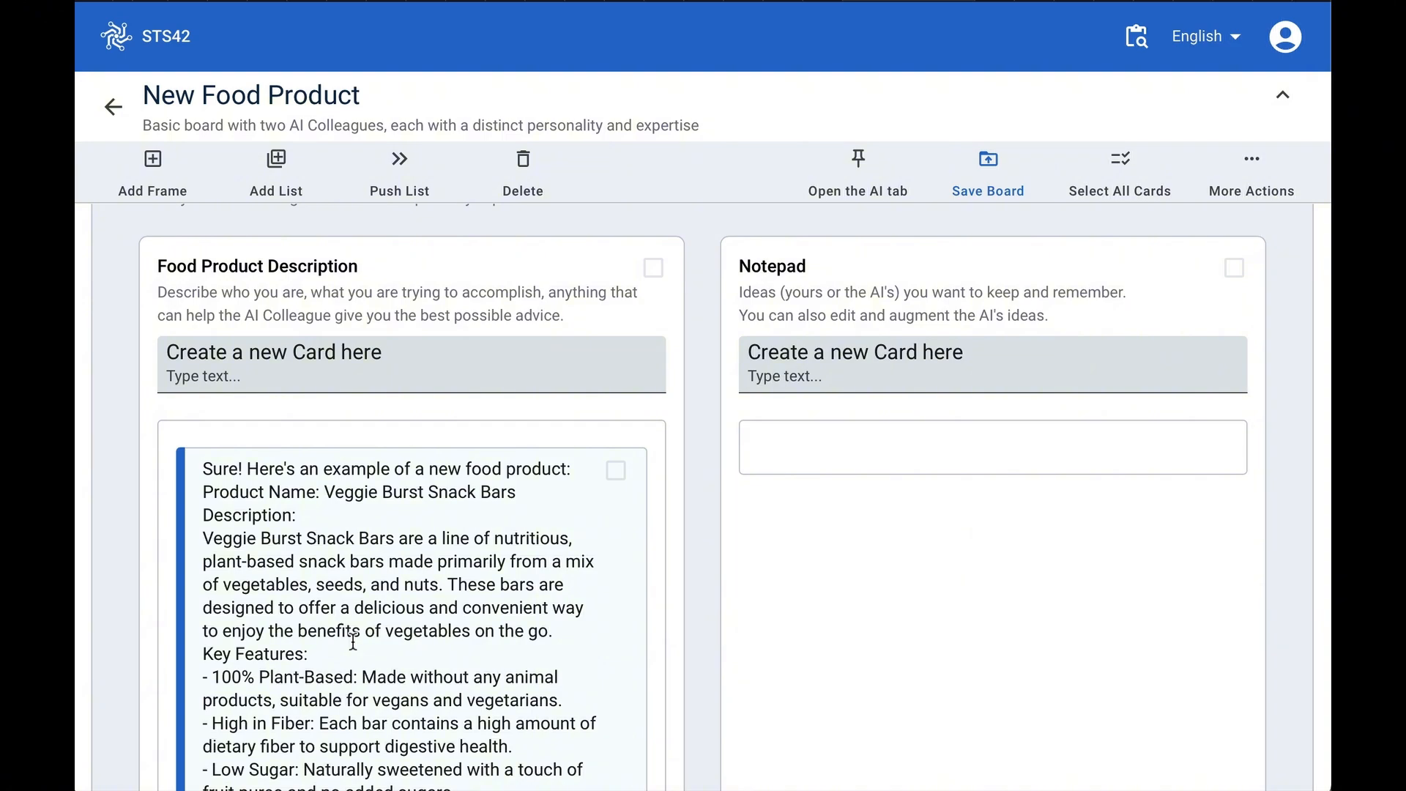
{"action": "scroll", "coordinate": [393, 669], "scroll_direction": "down", "scroll_amount": 15}
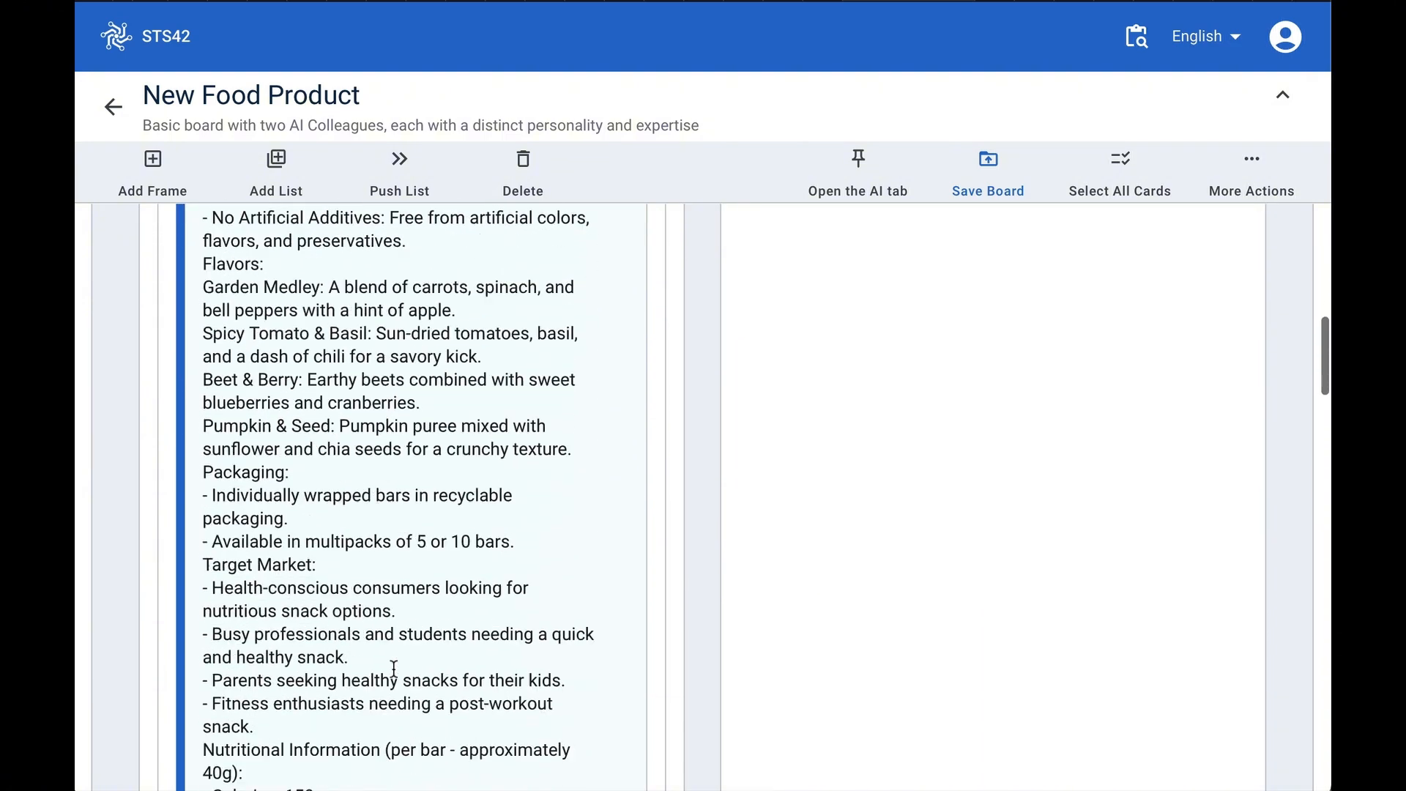
{"action": "scroll", "coordinate": [393, 669], "scroll_direction": "up", "scroll_amount": 5}
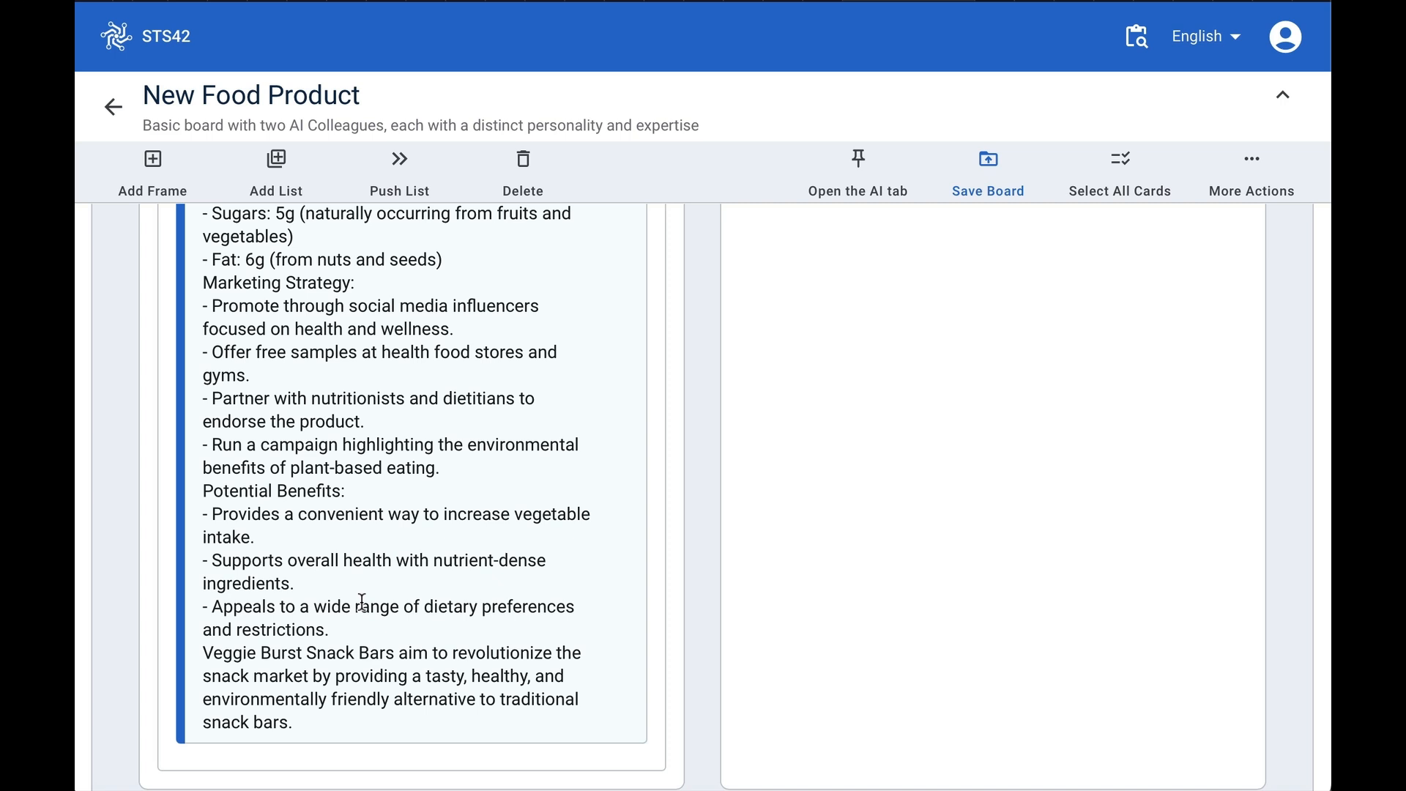
{"action": "scroll", "coordinate": [361, 603], "scroll_direction": "down", "scroll_amount": 5}
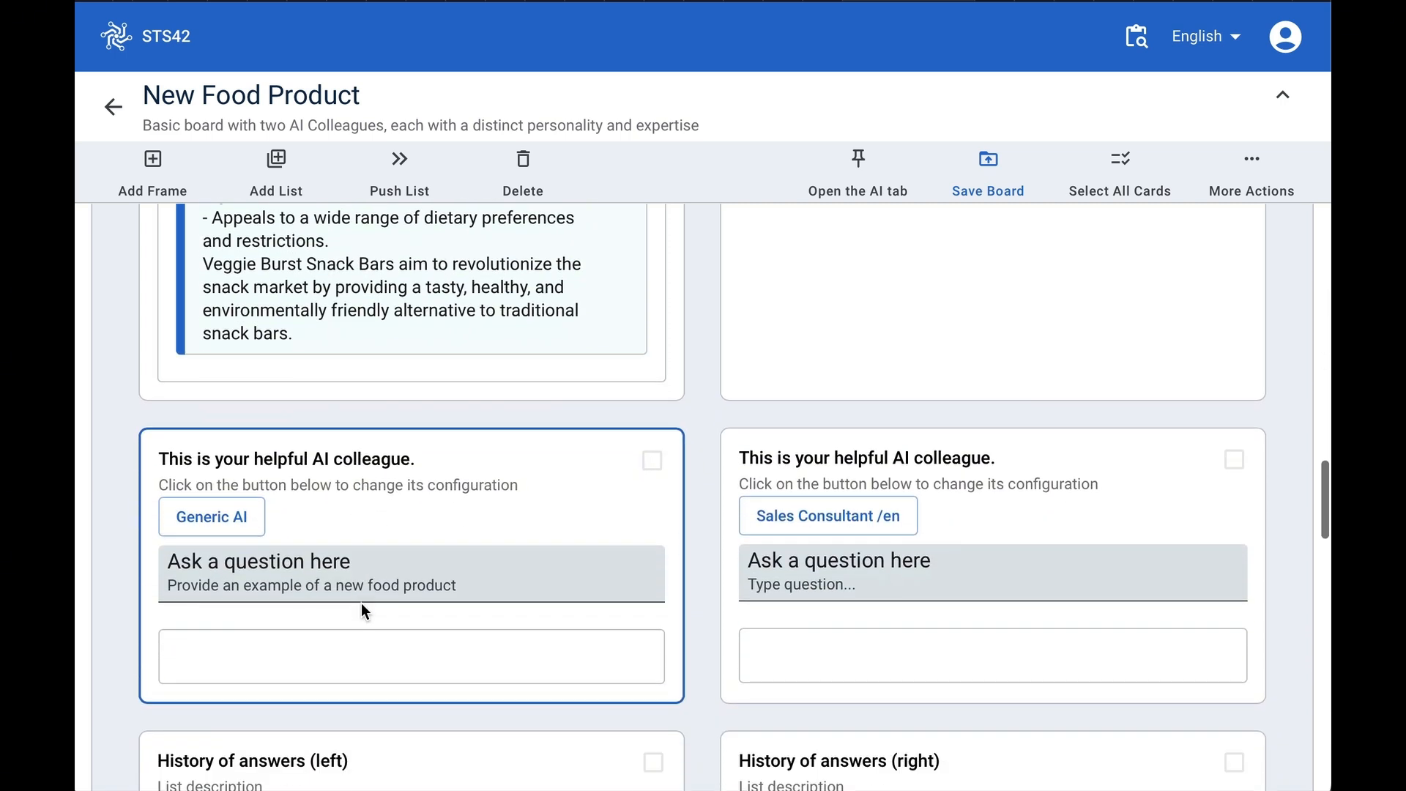
- Configure the left AI colleague to share the Food Product Description list and use the Finance Consultant /en personality
{"action": "left_click", "coordinate": [214, 525]}
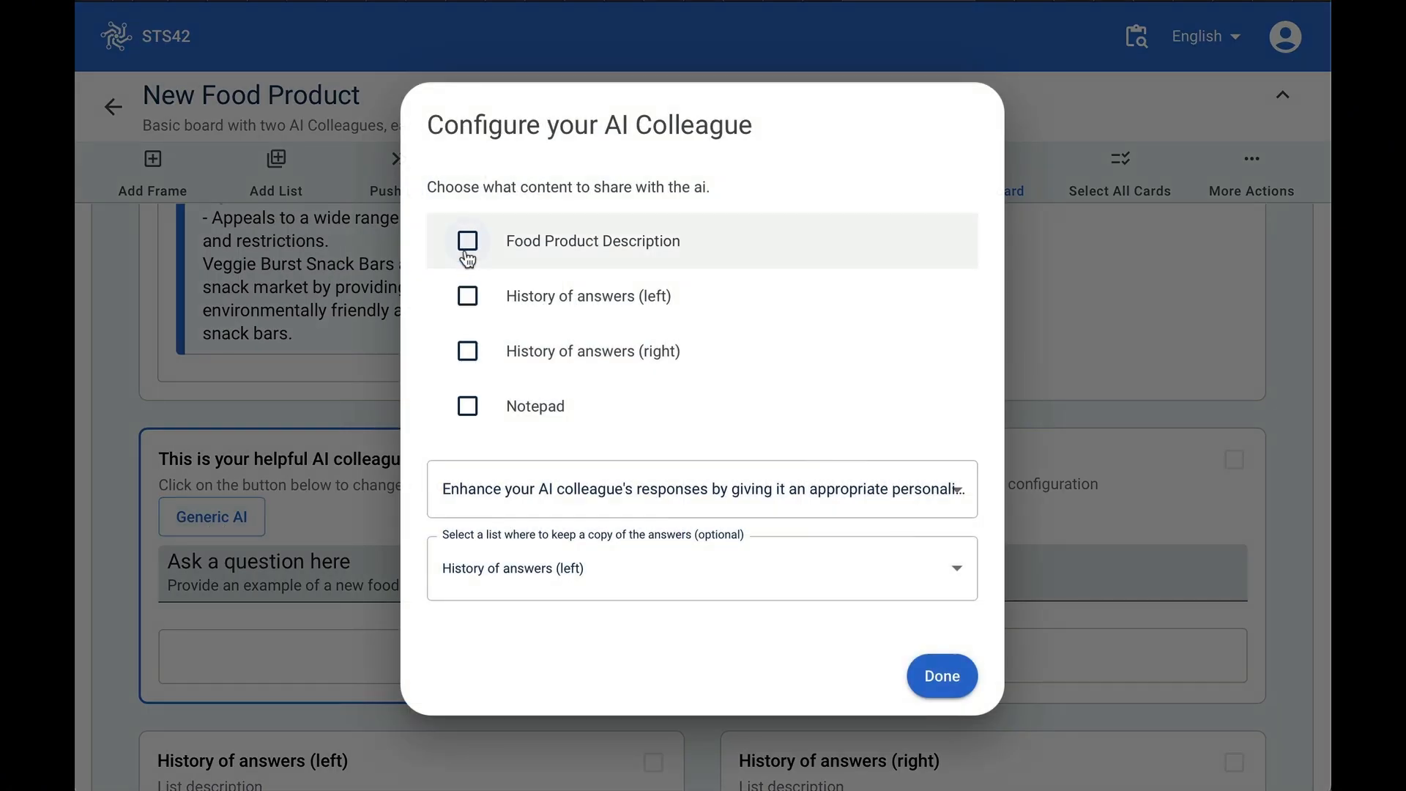
{"action": "left_click", "coordinate": [468, 242]}
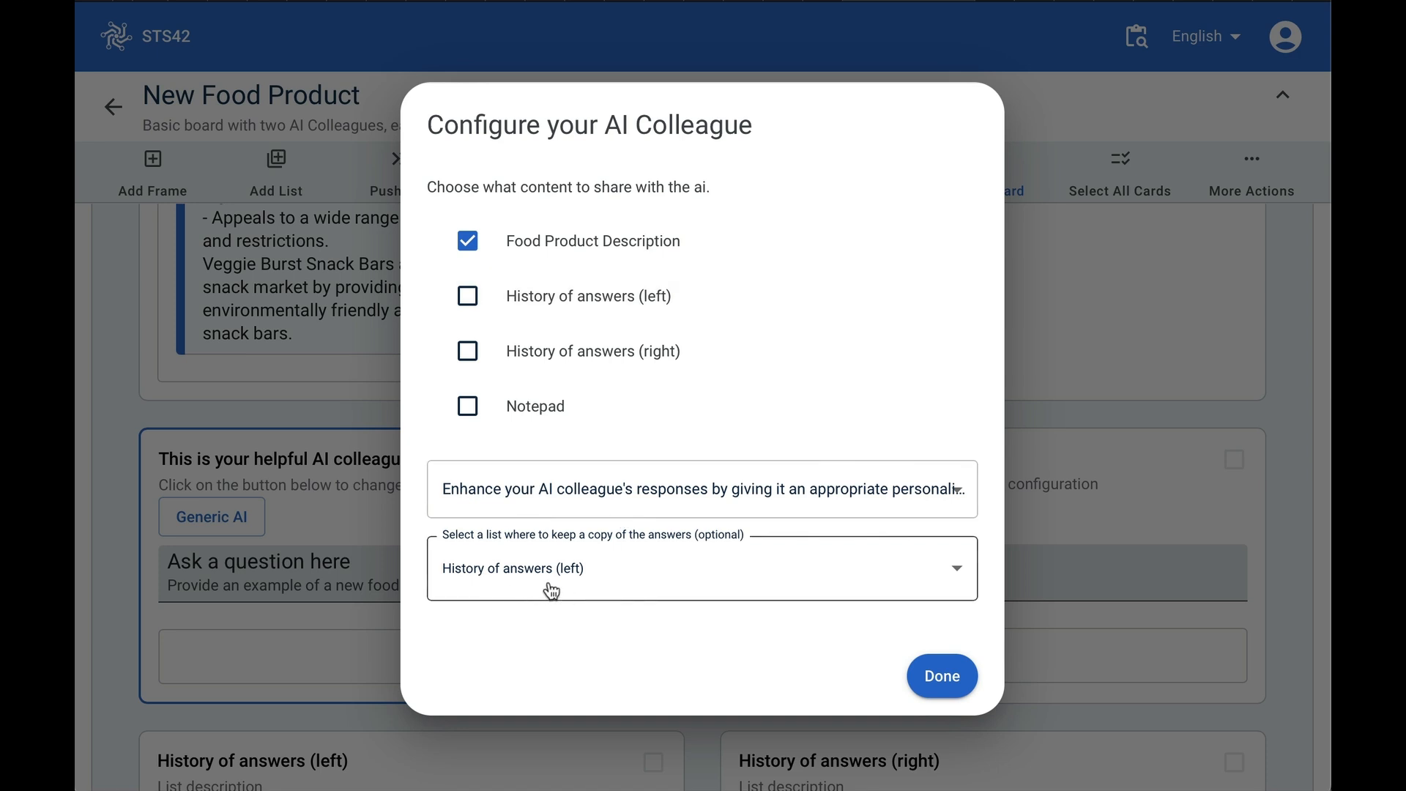
{"action": "left_click", "coordinate": [832, 493]}
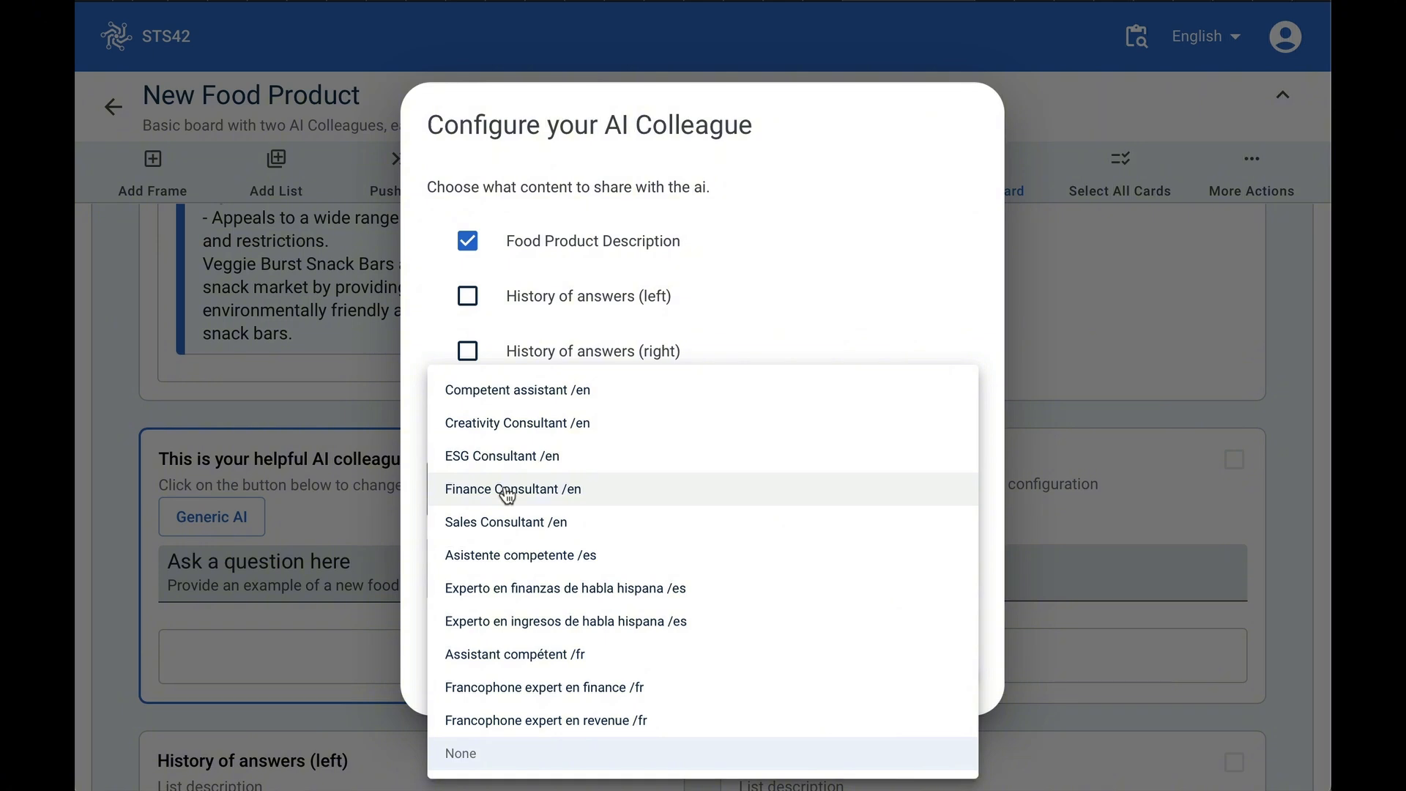
{"action": "left_click", "coordinate": [507, 491]}
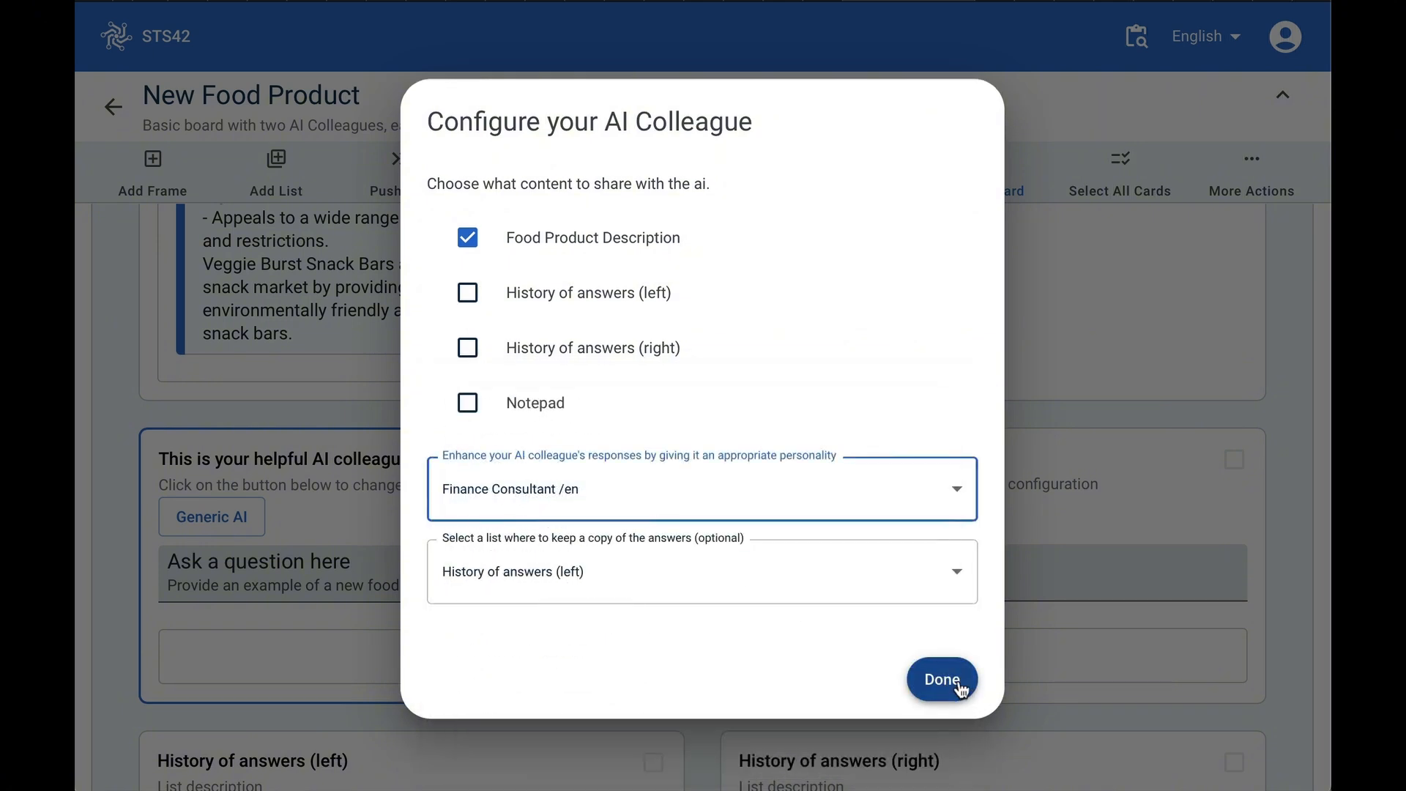
{"action": "left_click", "coordinate": [960, 688]}
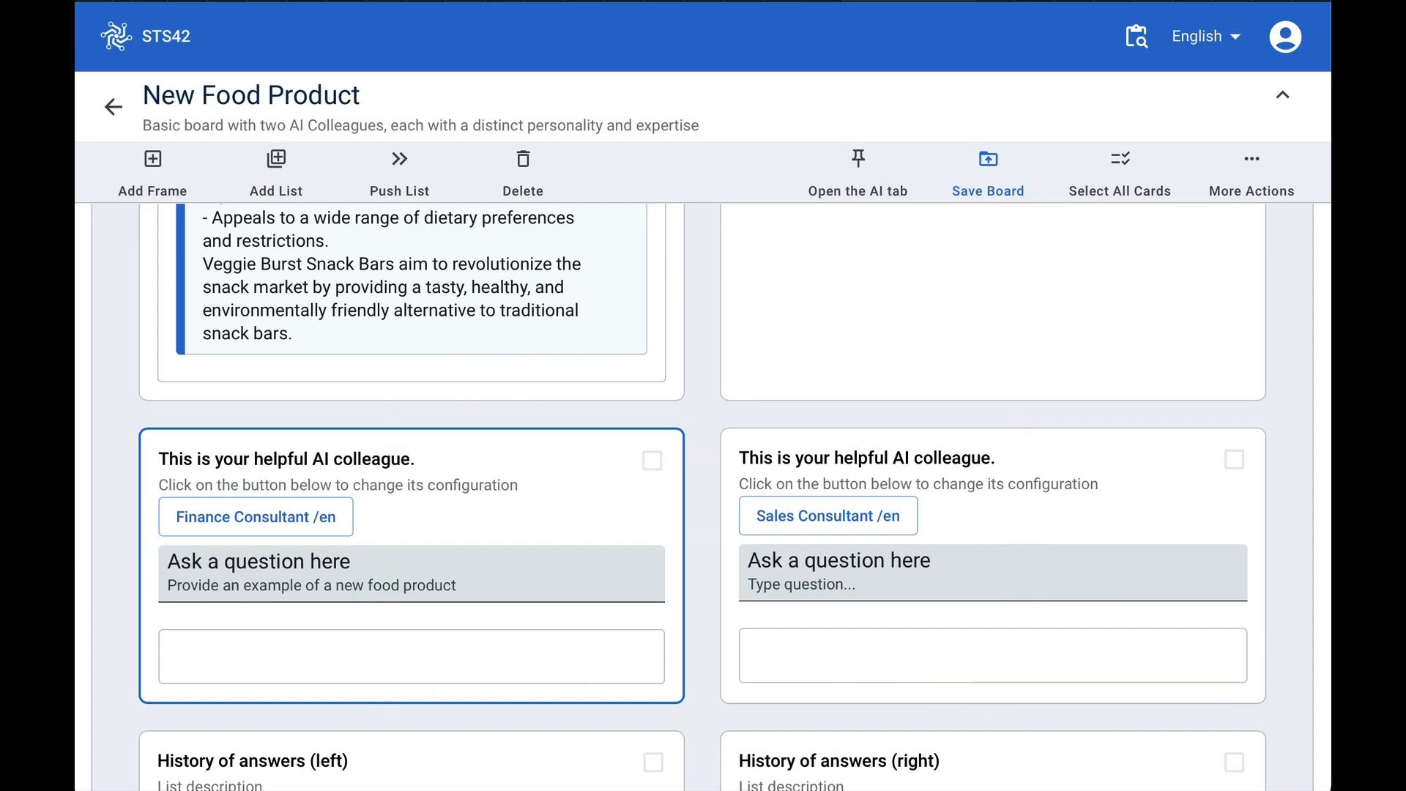
- Replace the left colleague's question with 'How can we increase profits?'
{"action": "key", "text": "super+Tab"}
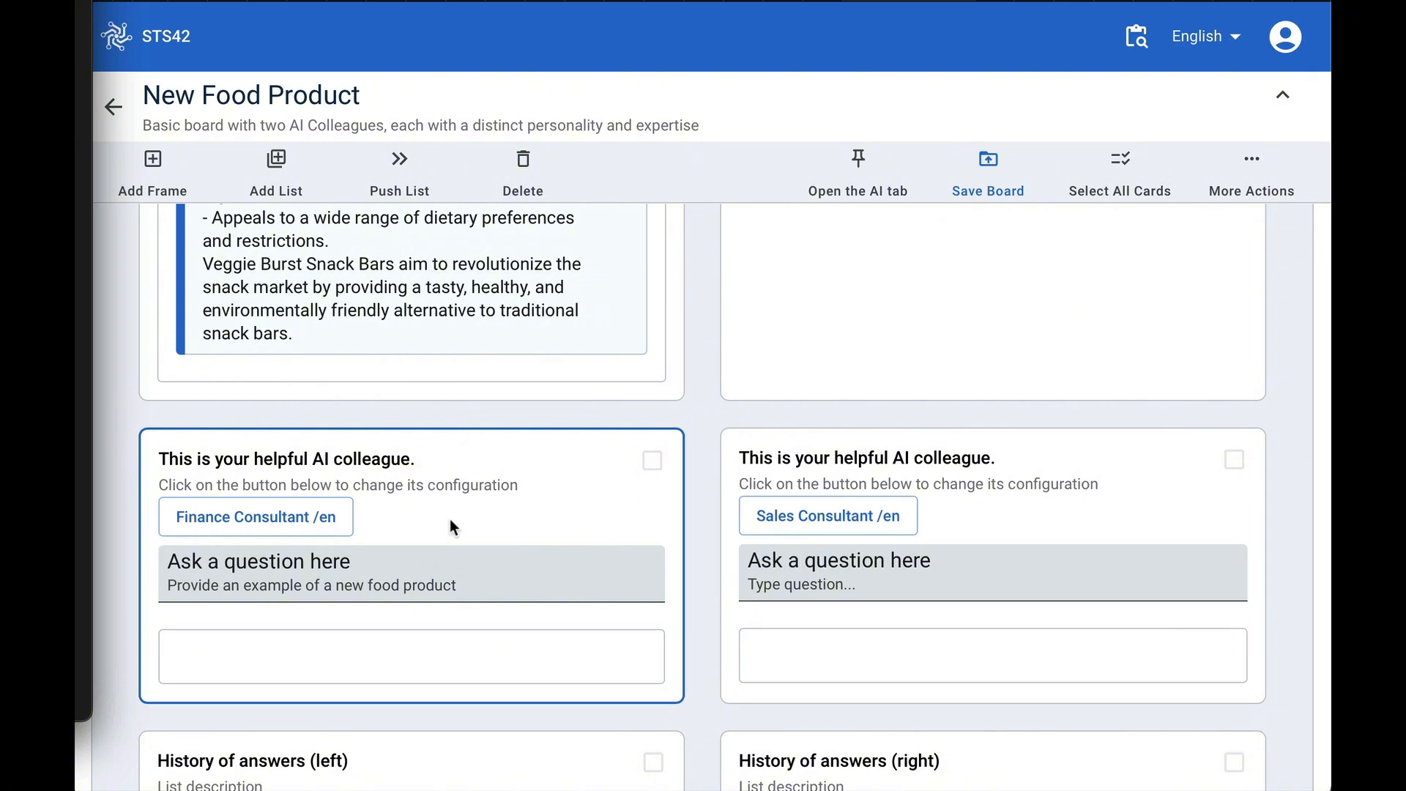
{"action": "left_click_drag", "start_coordinate": [480, 584], "coordinate": [120, 573]}
{"action": "type", "text": "How can we increase profits?"}
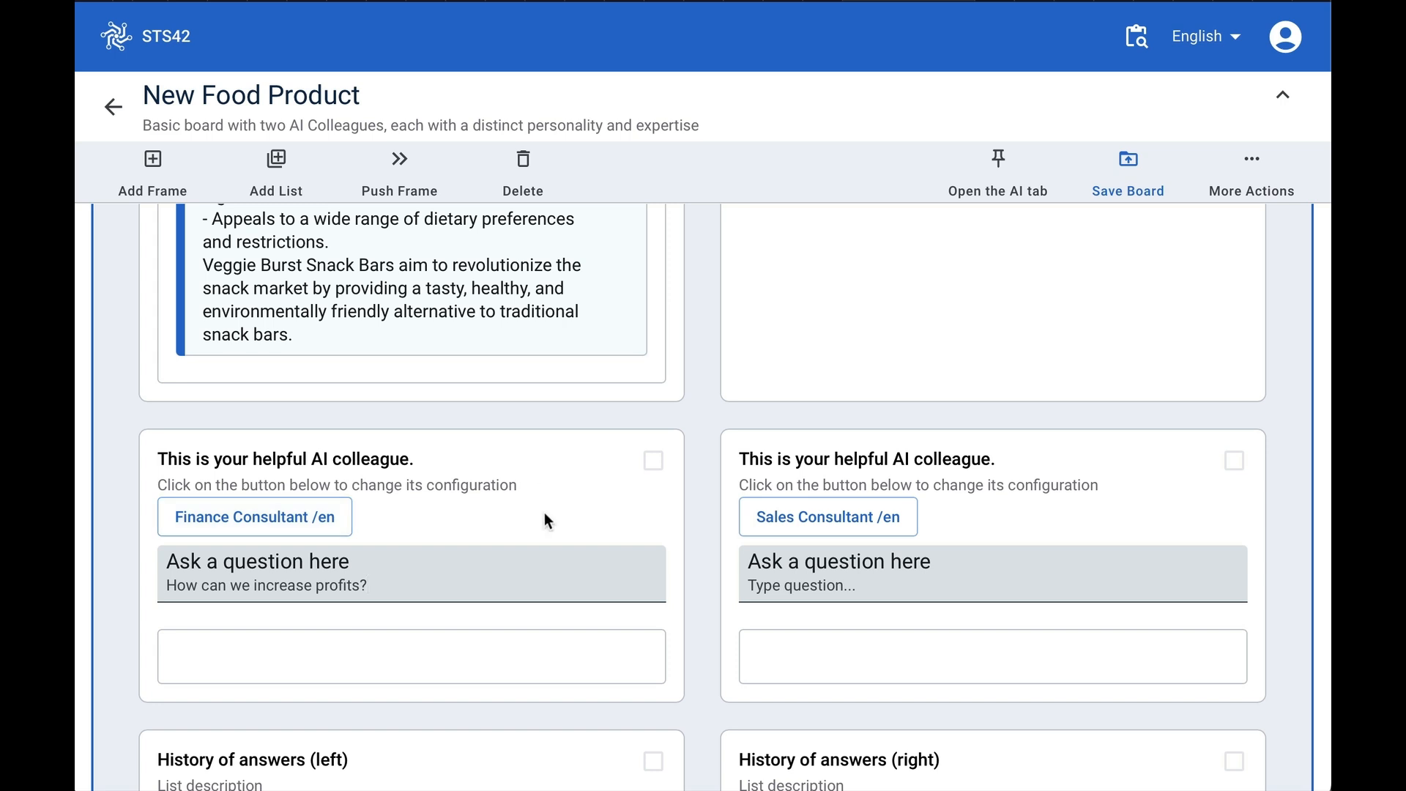
- Configure the right Sales Consultant colleague to keep a copy of its answers in History of answers (right)
{"action": "scroll", "coordinate": [505, 618], "scroll_direction": "down", "scroll_amount": 1}
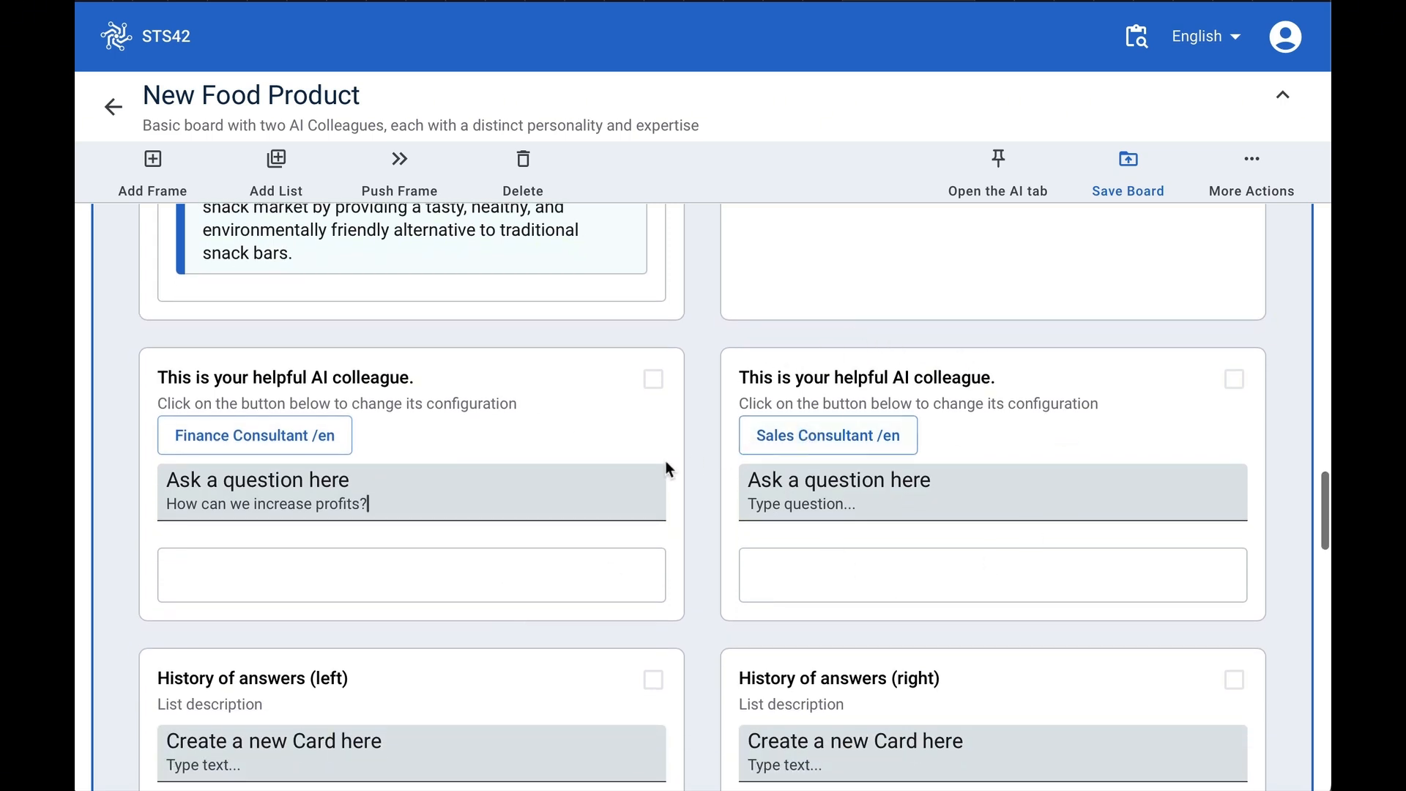
{"action": "left_click", "coordinate": [863, 451]}
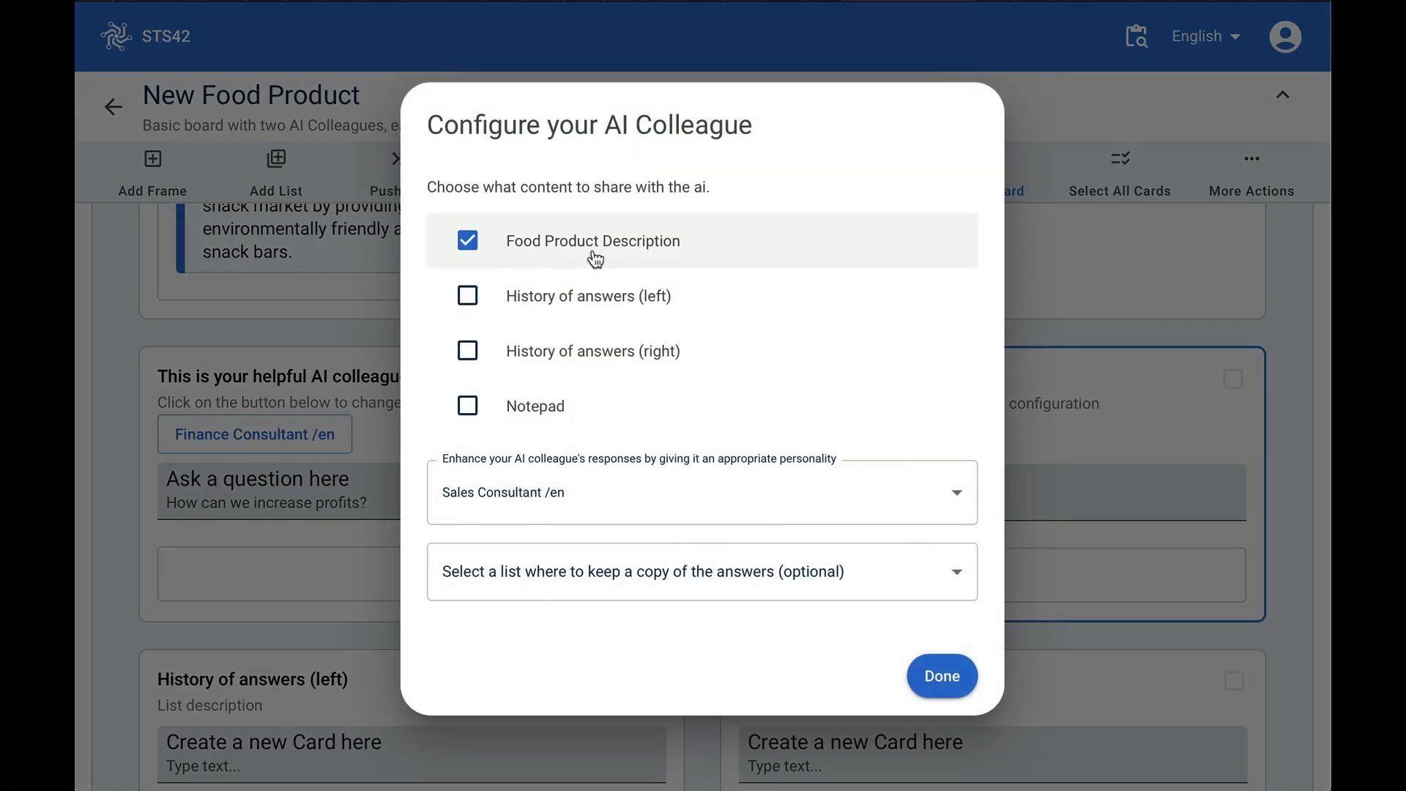
{"action": "left_click", "coordinate": [972, 580]}
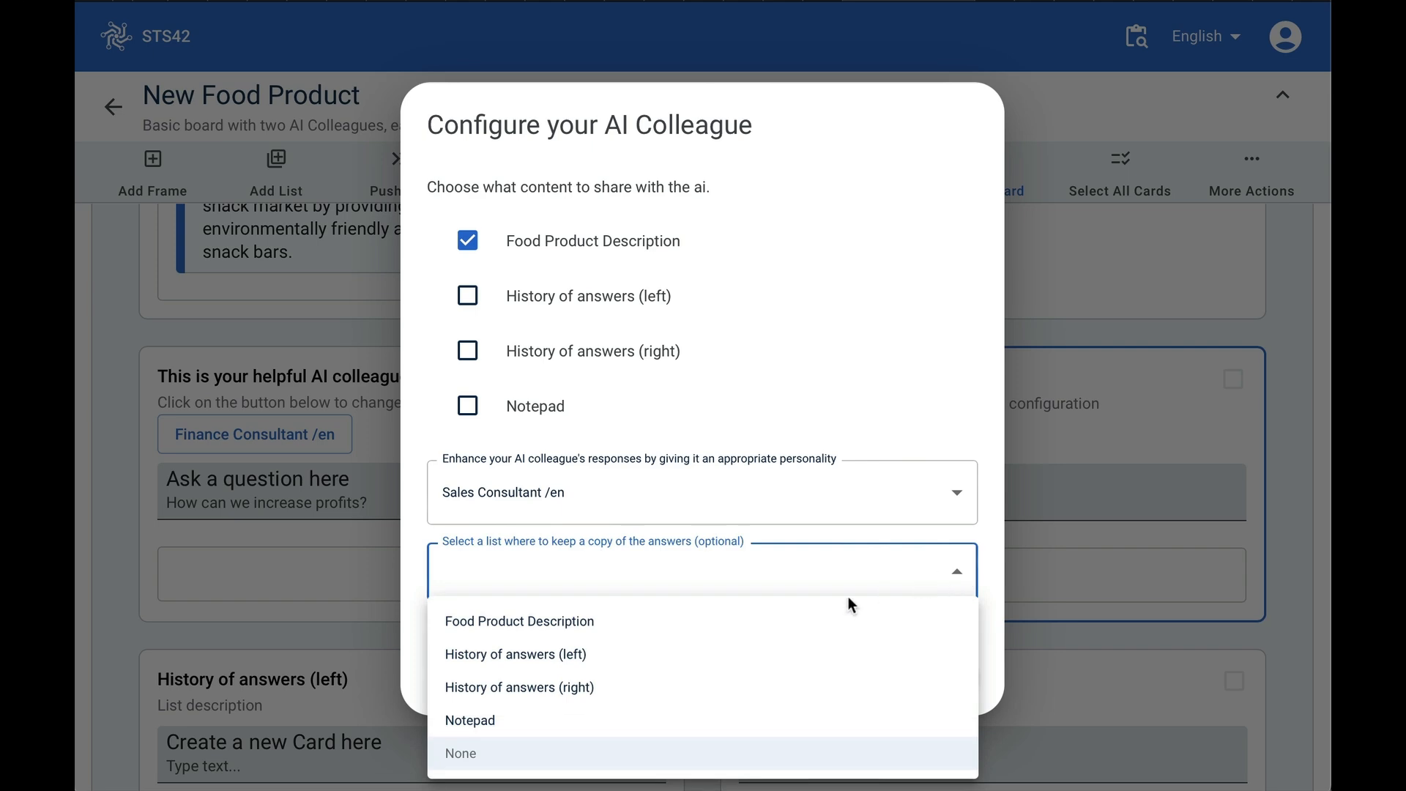
{"action": "left_click", "coordinate": [801, 696]}
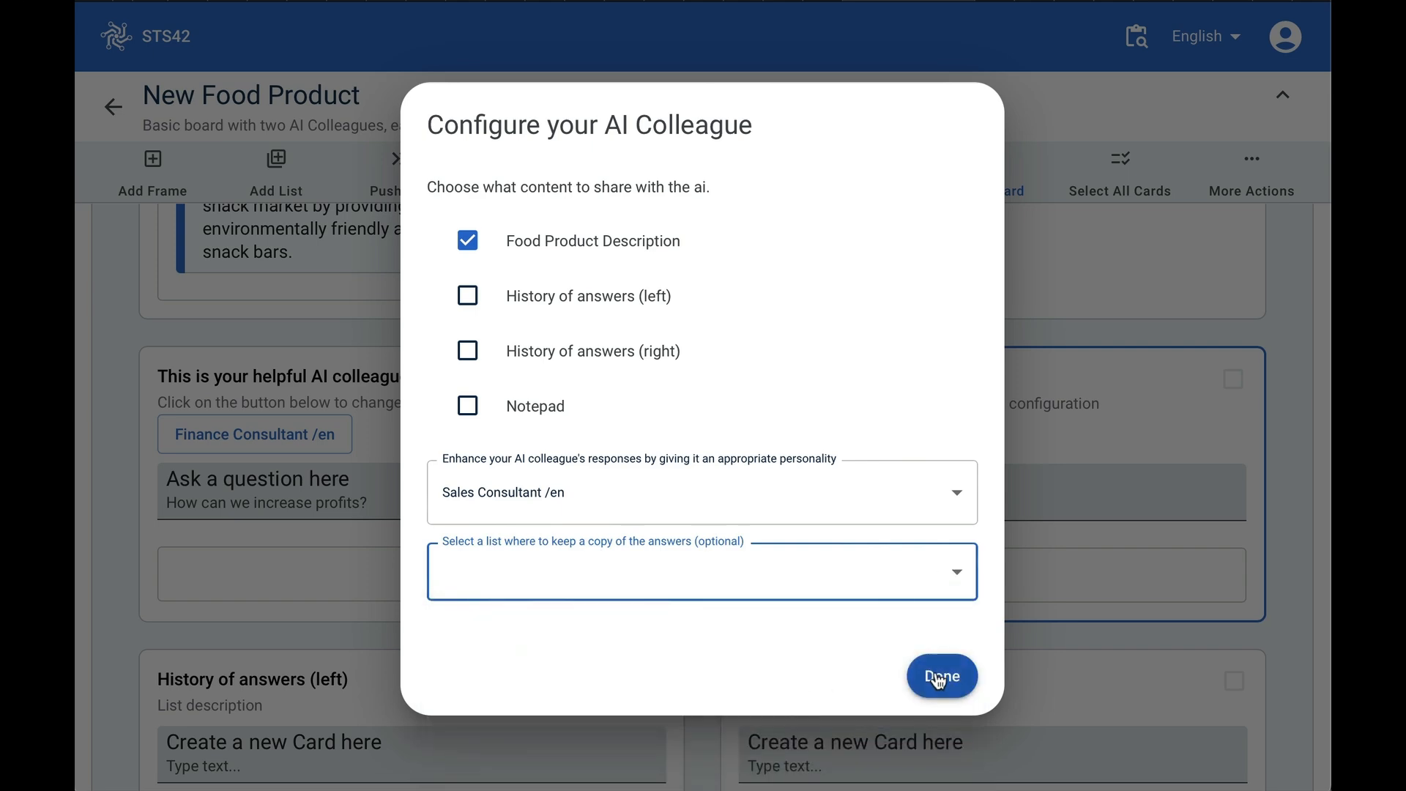
{"action": "left_click", "coordinate": [939, 672]}
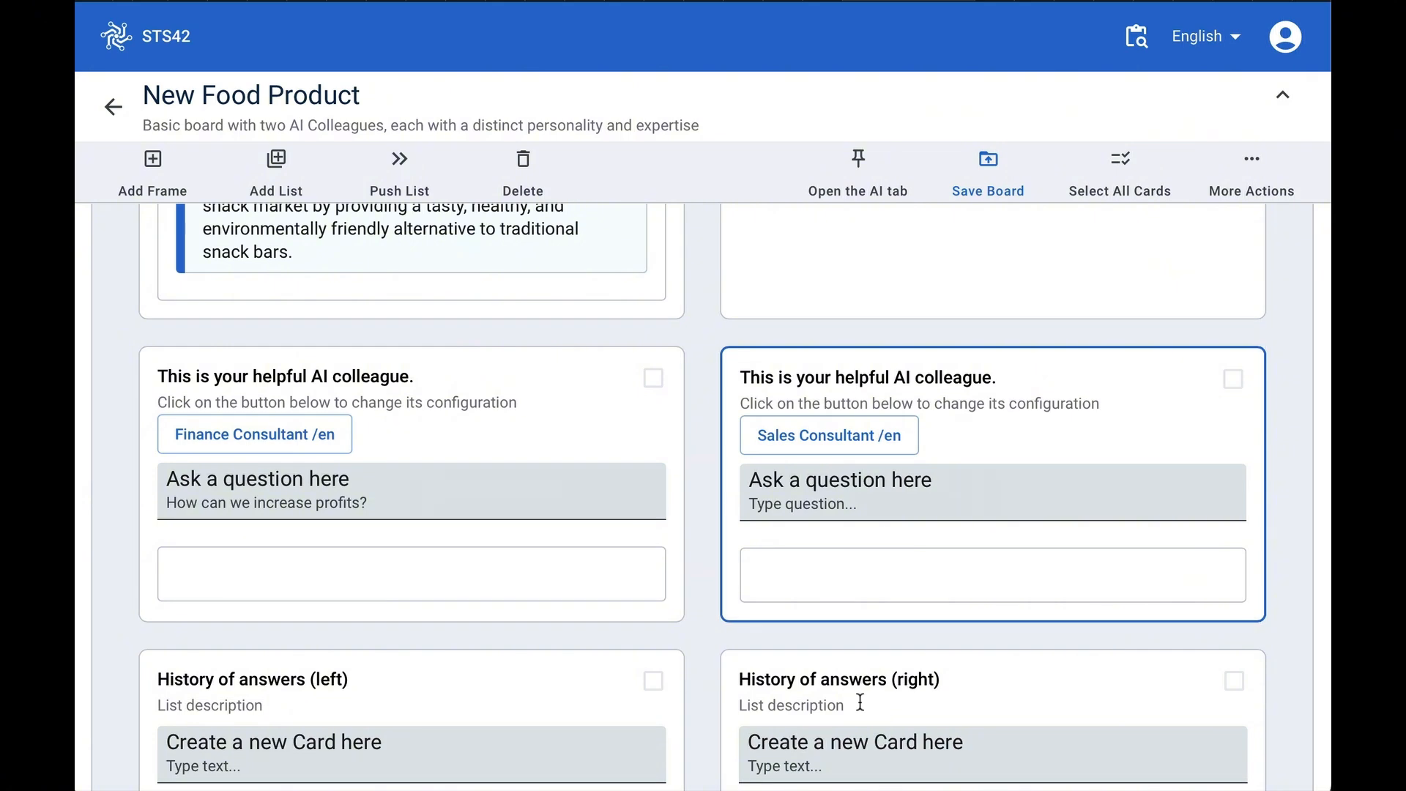
{"action": "left_click", "coordinate": [848, 433]}
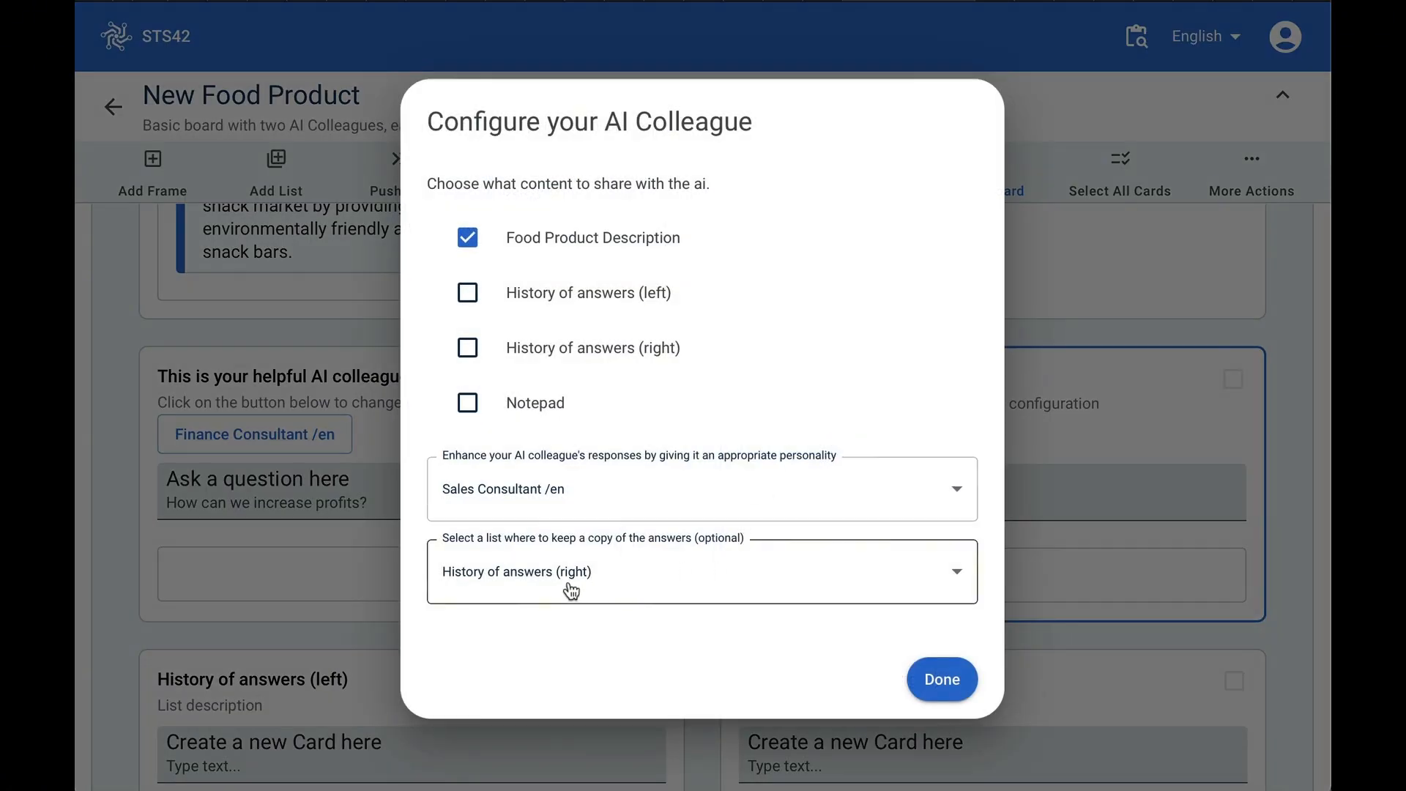
{"action": "left_click", "coordinate": [945, 680]}
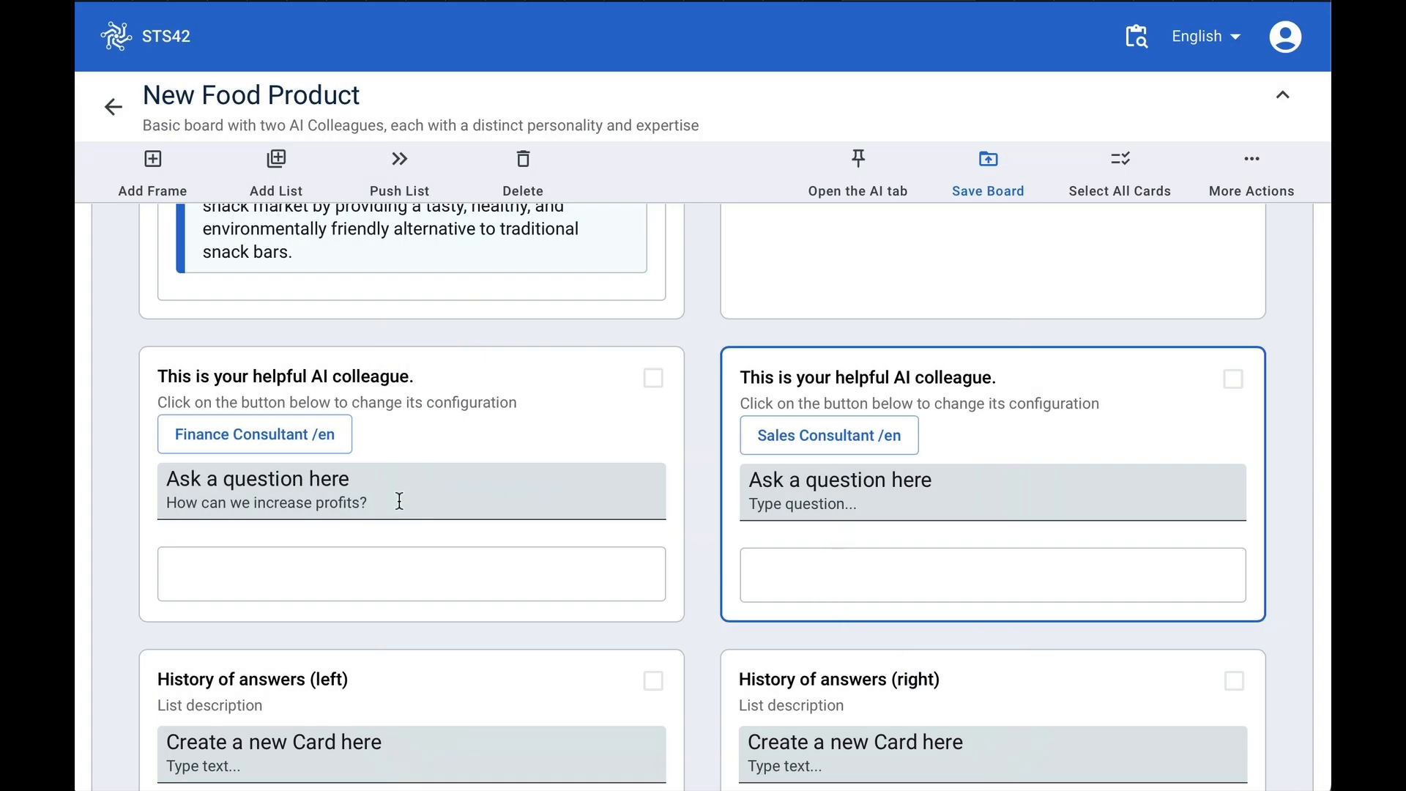
- Copy the question 'How can we increase profits?' into the right colleague's question field
{"action": "left_click_drag", "start_coordinate": [399, 501], "coordinate": [115, 493]}
{"action": "key", "text": "ctrl+c"}
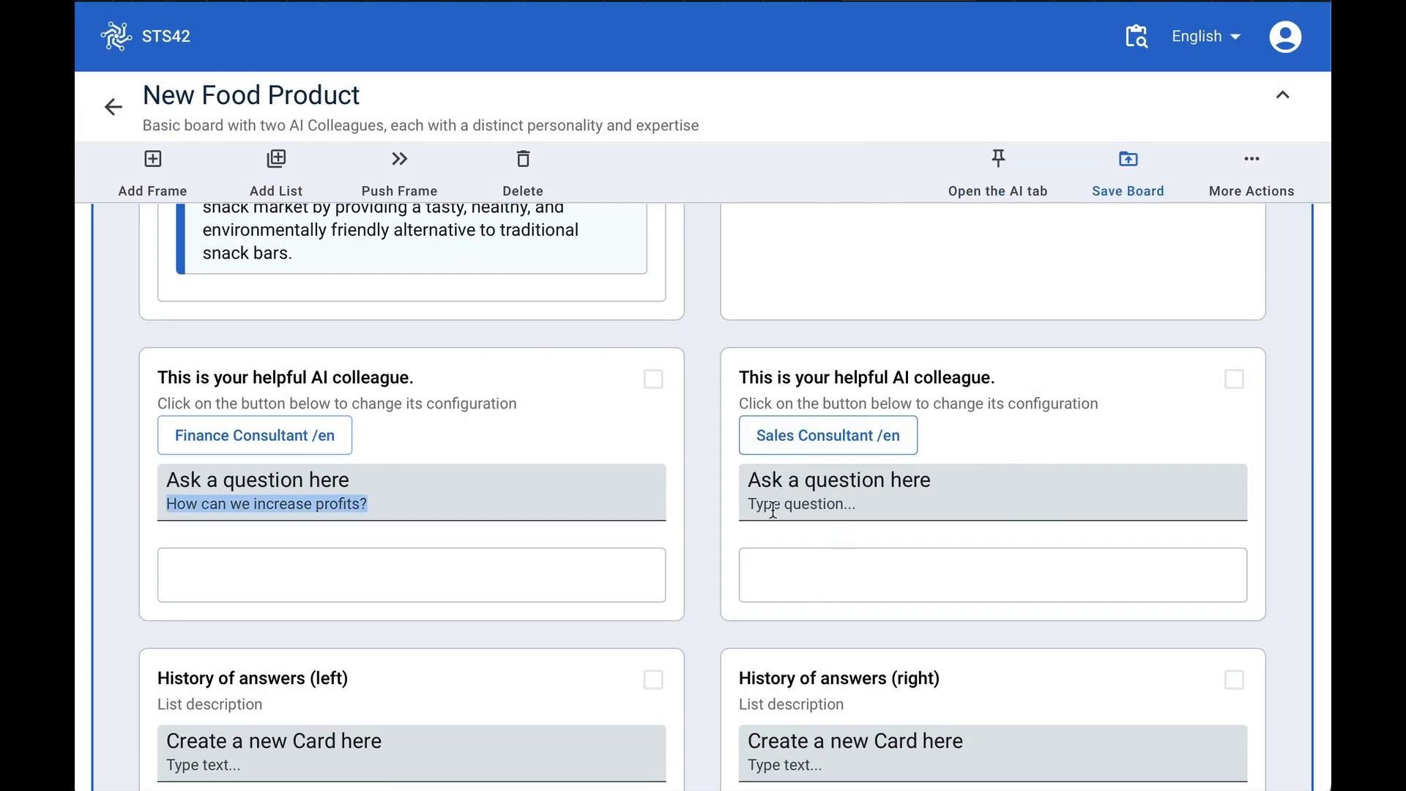
{"action": "left_click", "coordinate": [793, 511]}
{"action": "key", "text": "ctrl+v"}
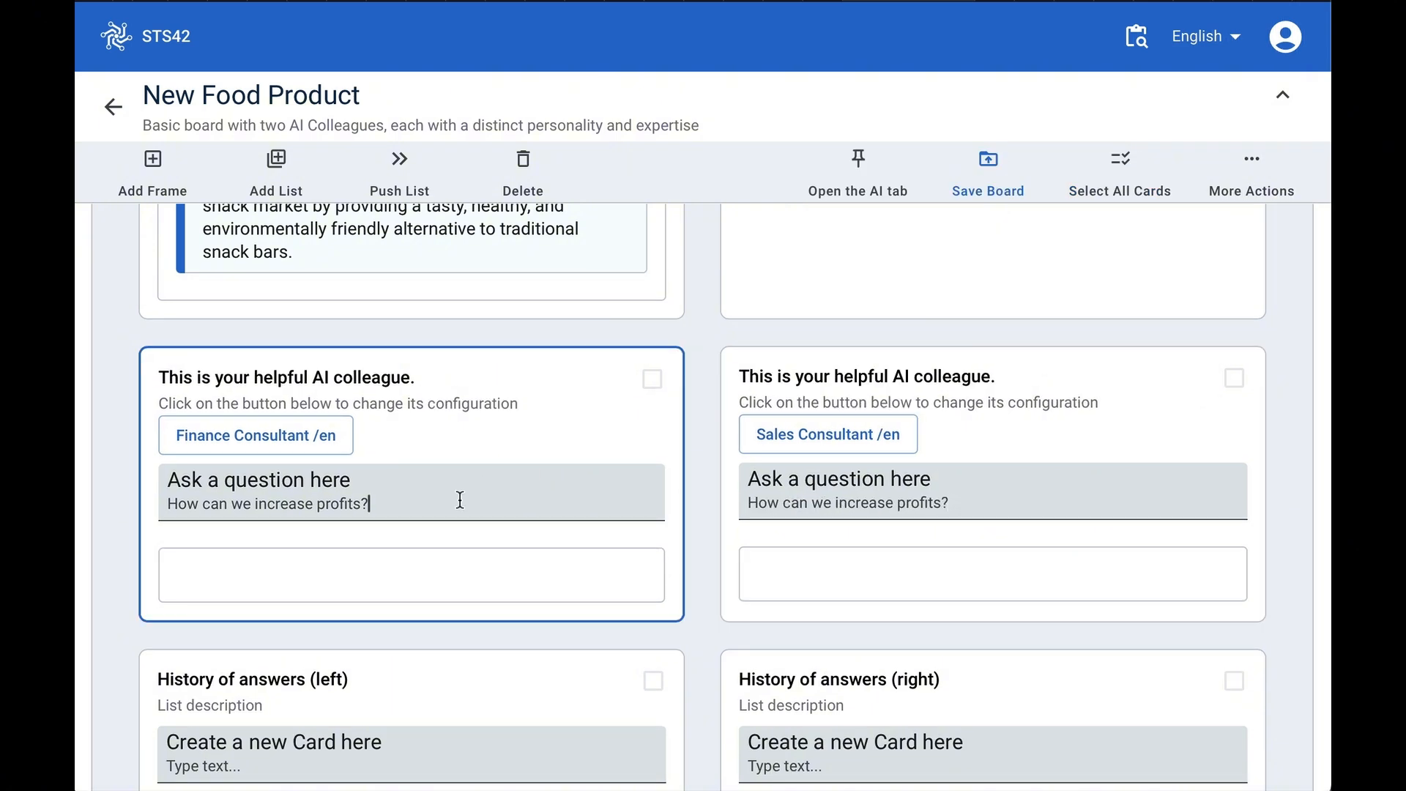
- Submit the profit question to both the left and the right AI colleagues
{"action": "key", "text": "Return"}
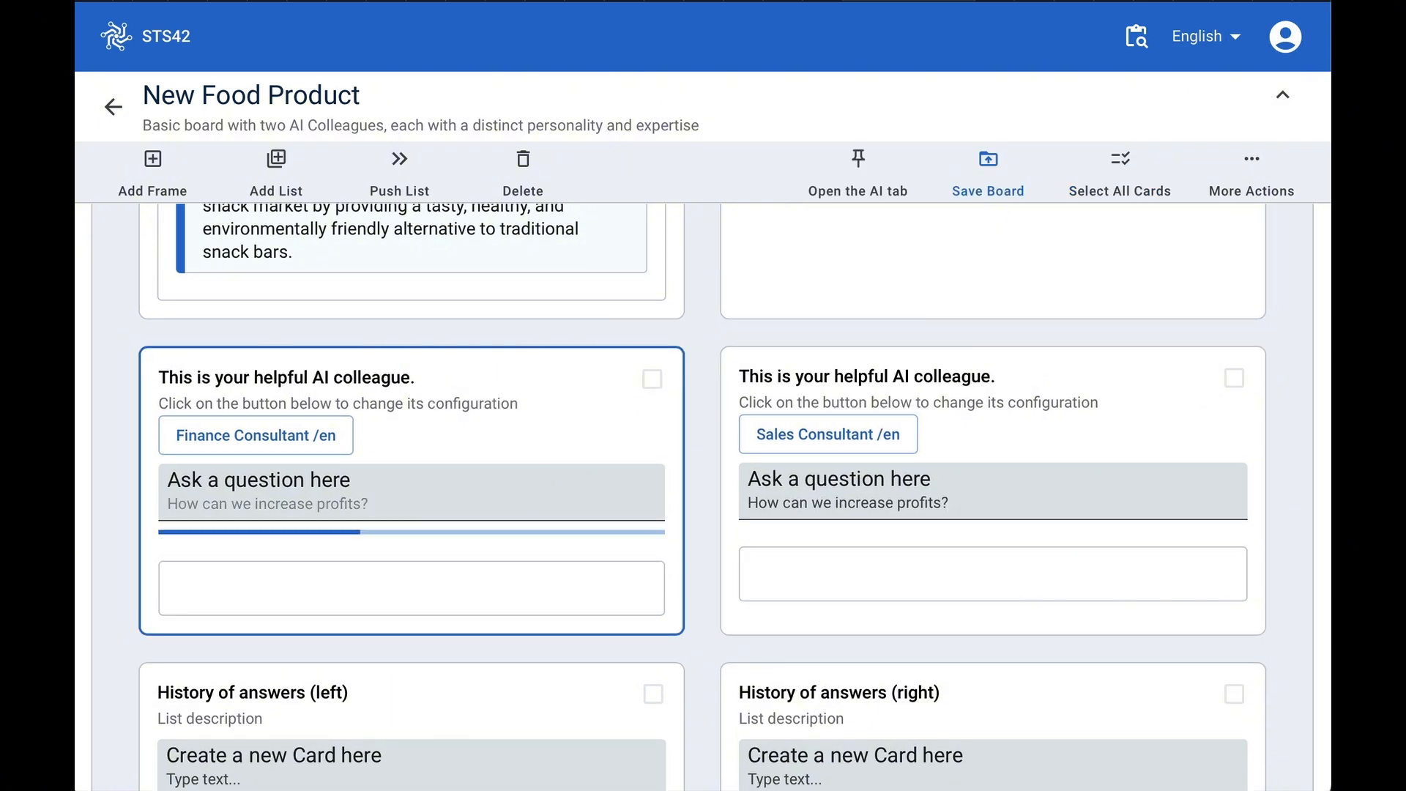
{"action": "left_click", "coordinate": [1058, 502]}
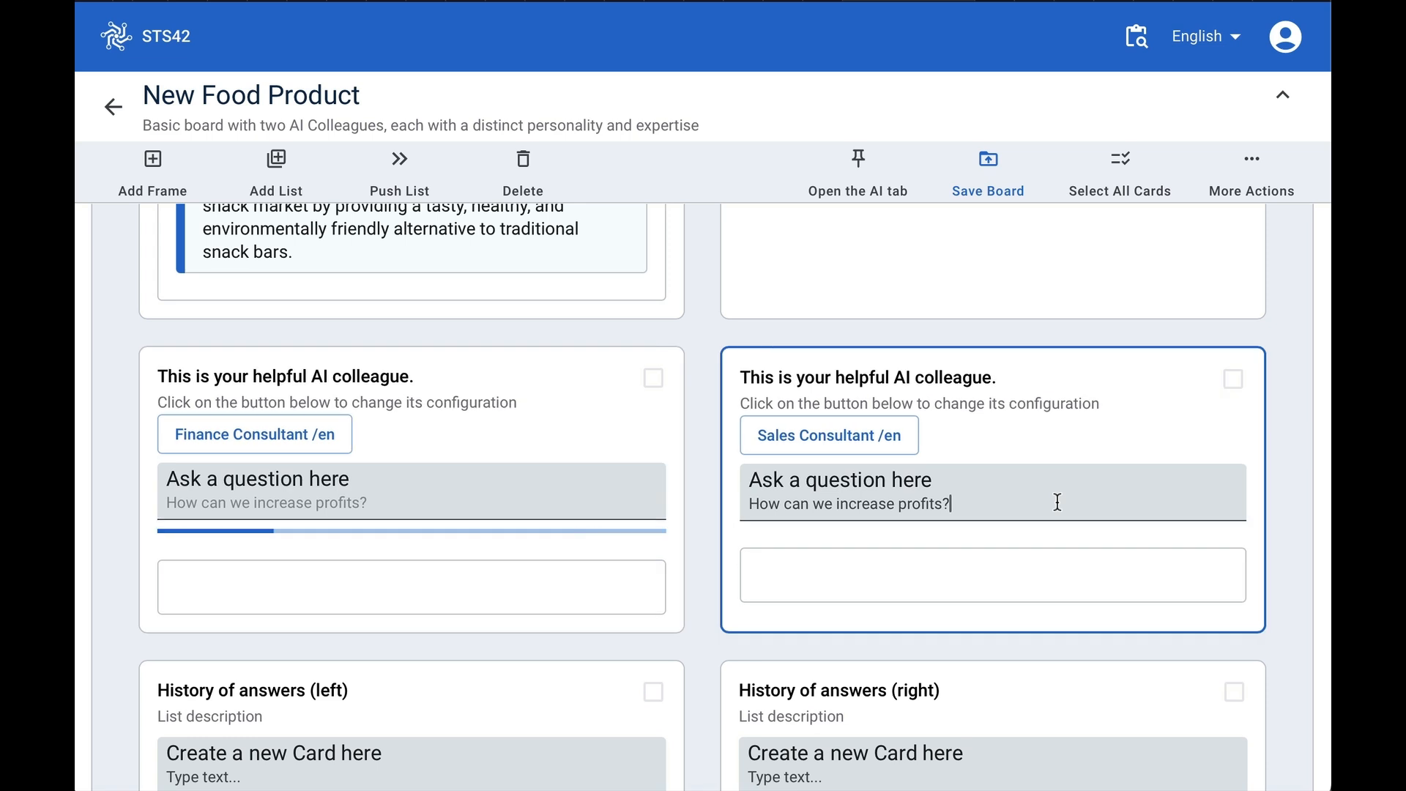
{"action": "key", "text": "Return"}
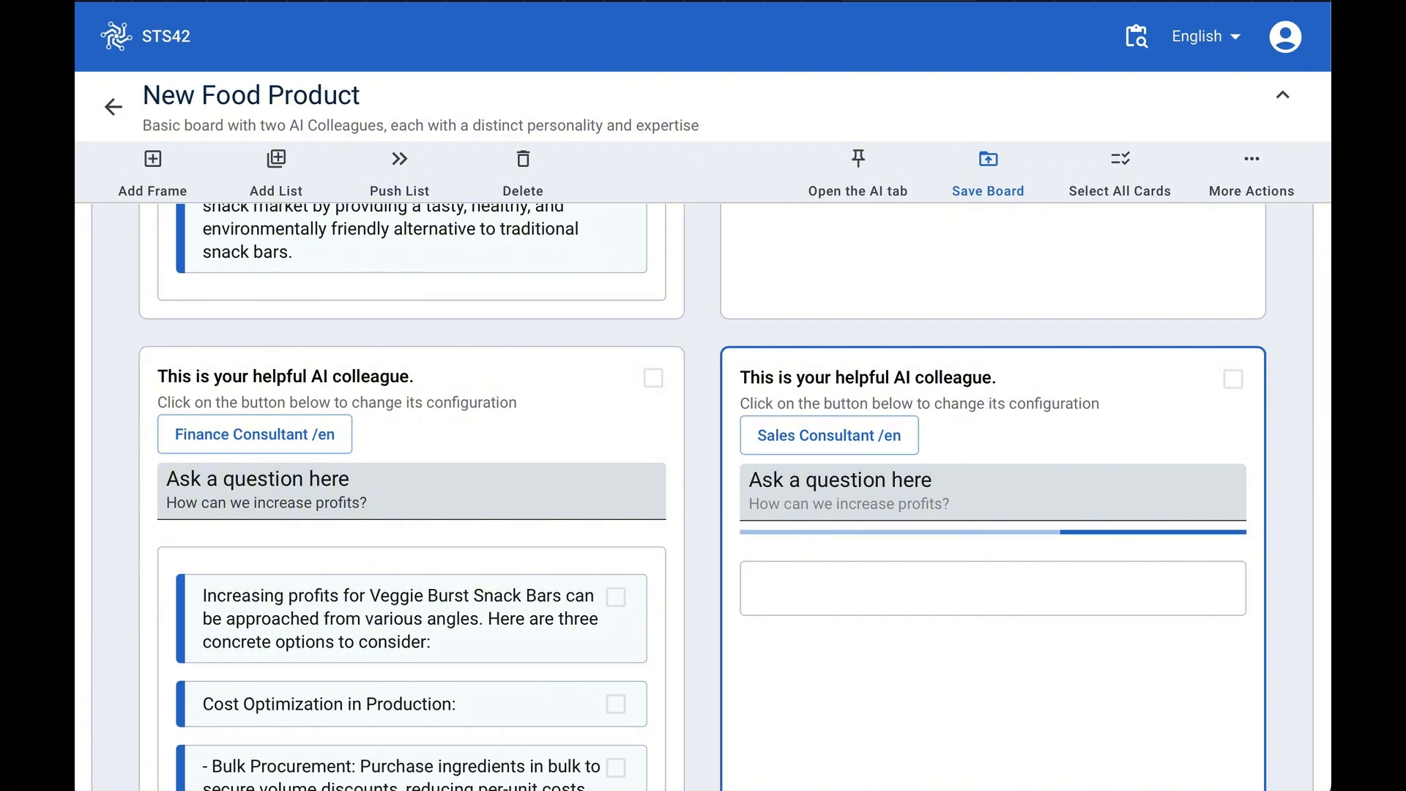
- Read through both colleagues' answer cards about increasing profits
{"action": "scroll", "coordinate": [554, 651], "scroll_direction": "down", "scroll_amount": 2}
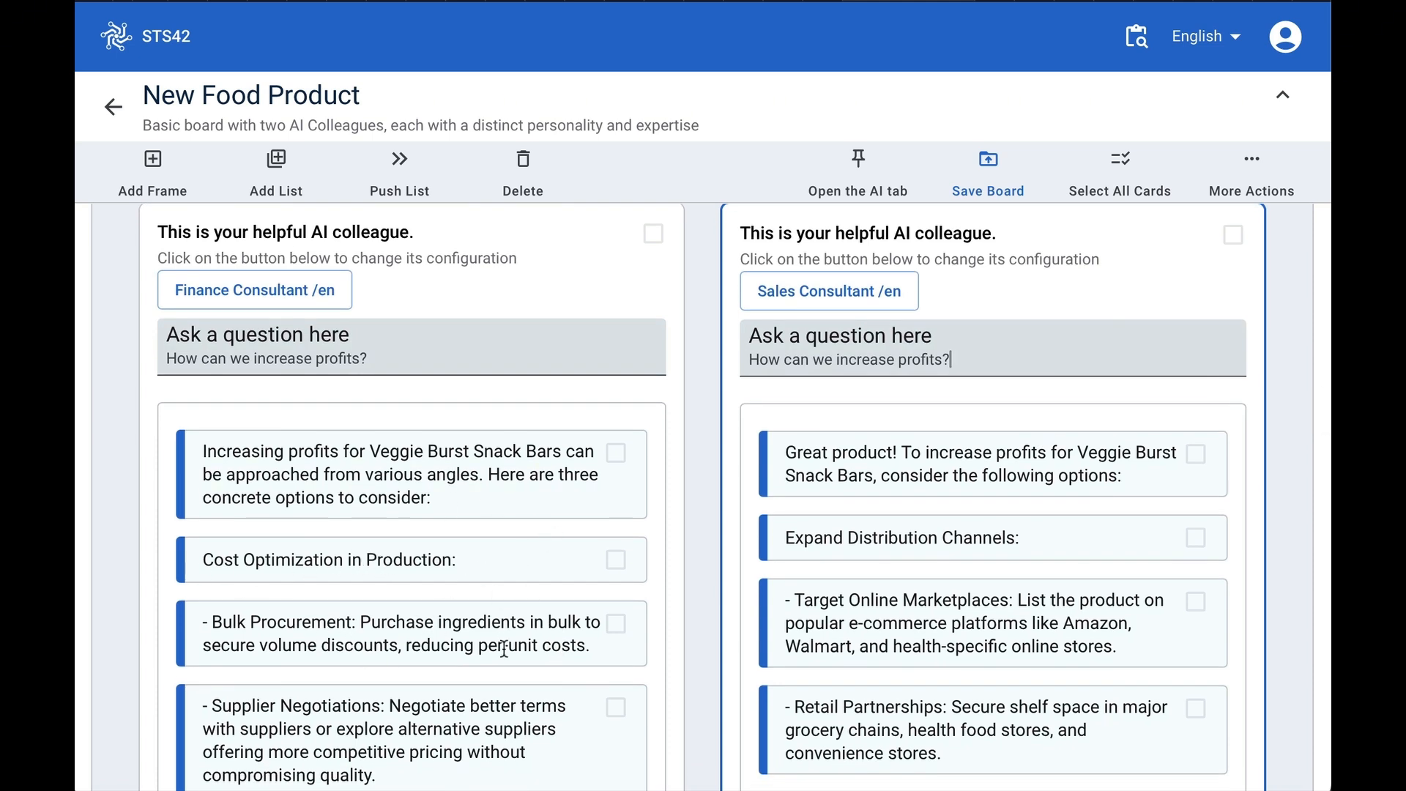
{"action": "scroll", "coordinate": [483, 682], "scroll_direction": "down", "scroll_amount": 3}
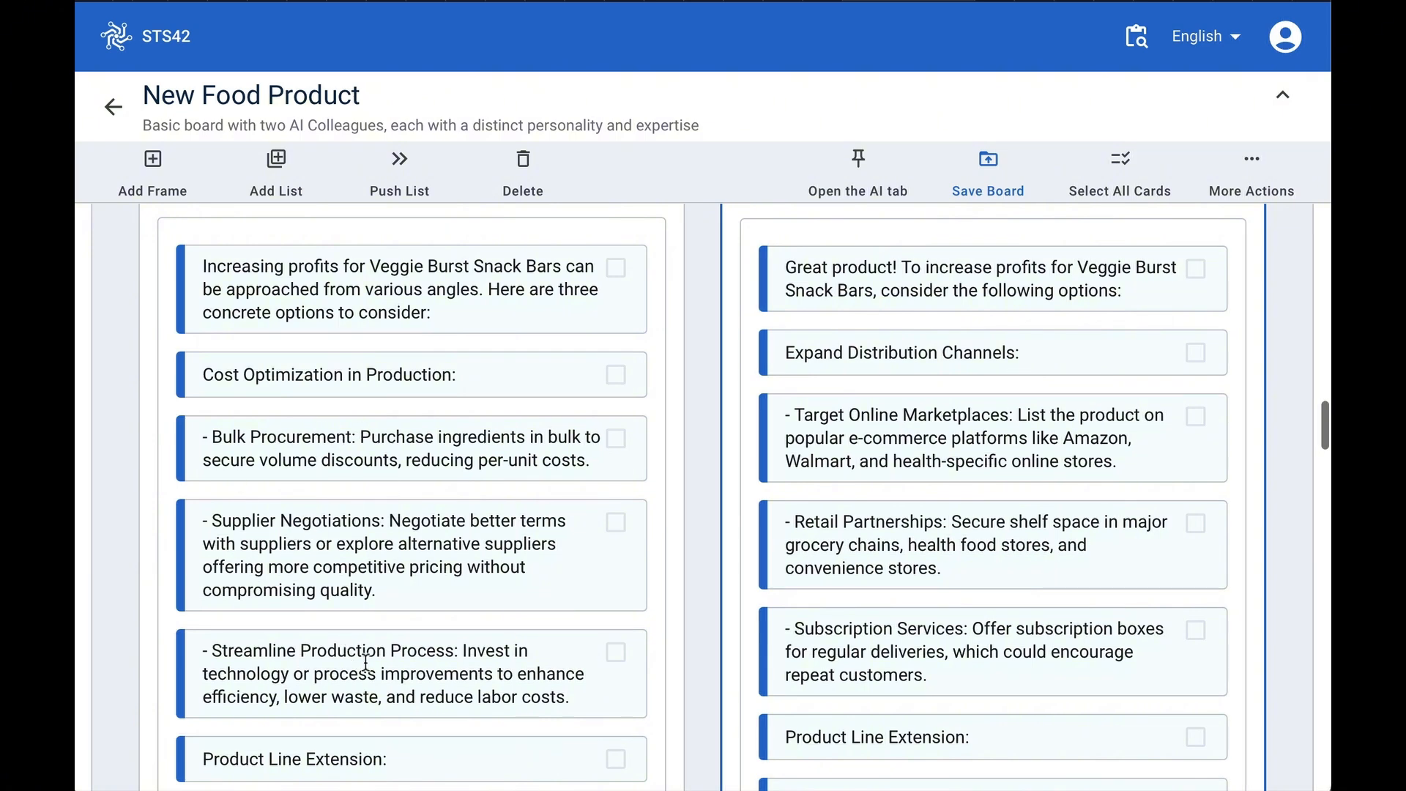
{"action": "scroll", "coordinate": [444, 662], "scroll_direction": "down", "scroll_amount": 7}
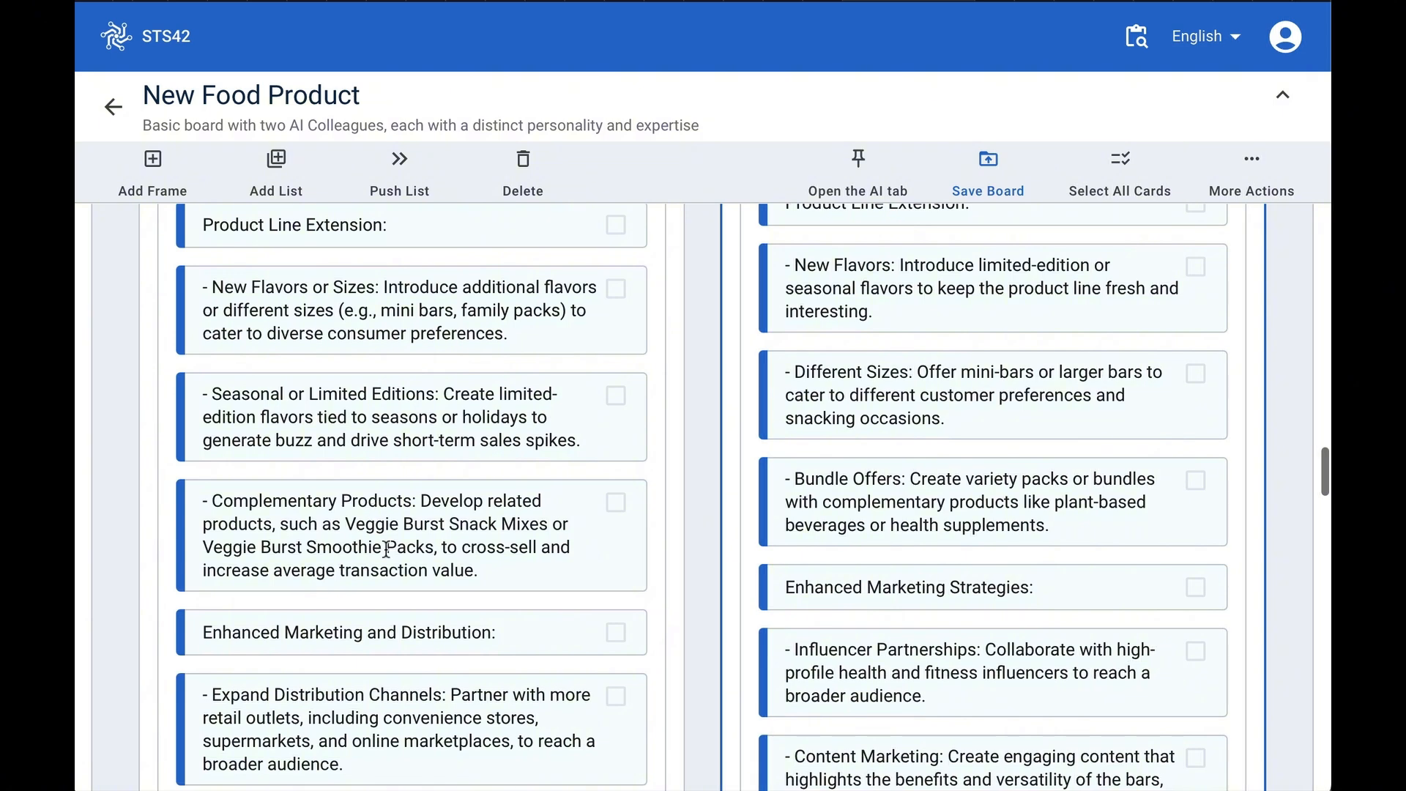
{"action": "scroll", "coordinate": [404, 649], "scroll_direction": "down", "scroll_amount": 4}
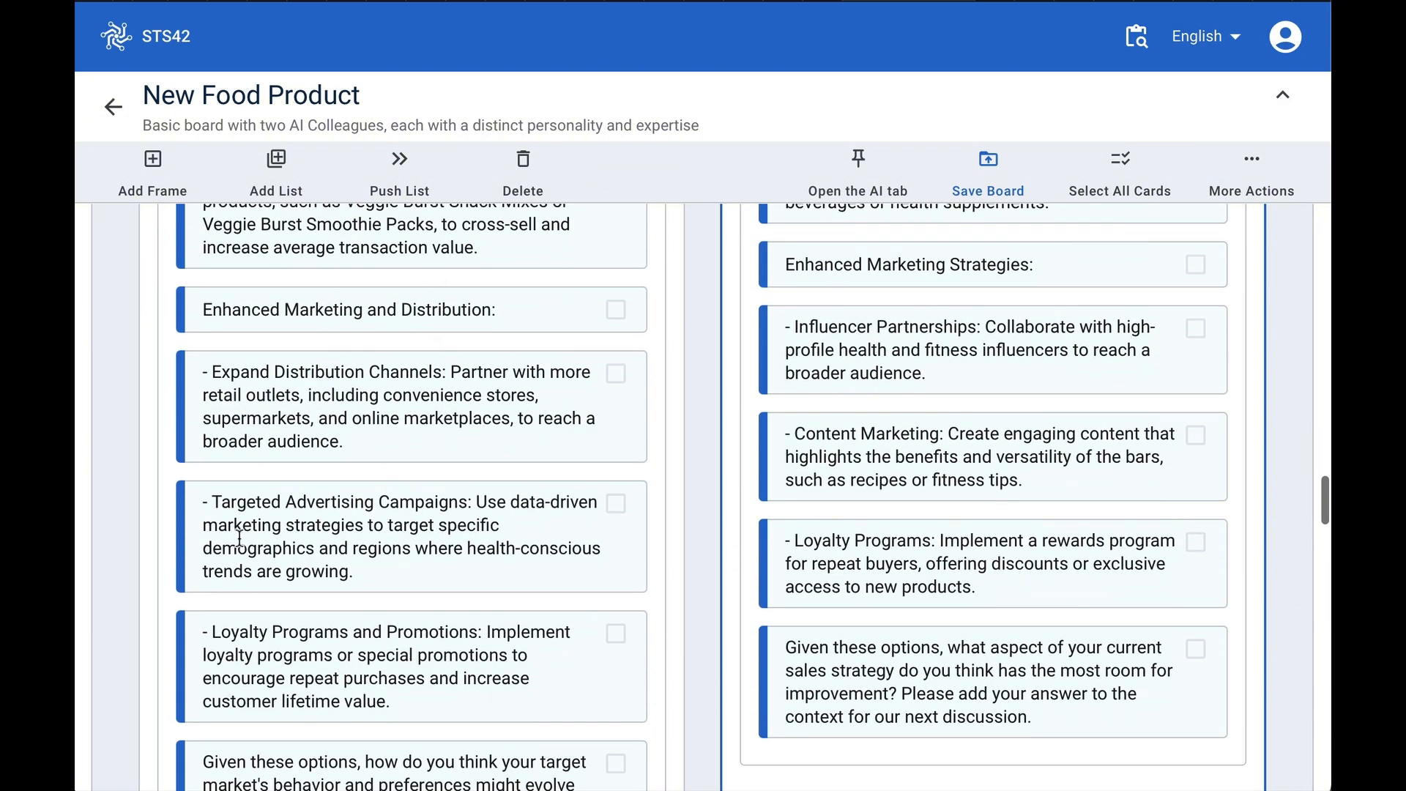
{"action": "scroll", "coordinate": [408, 631], "scroll_direction": "down", "scroll_amount": 3}
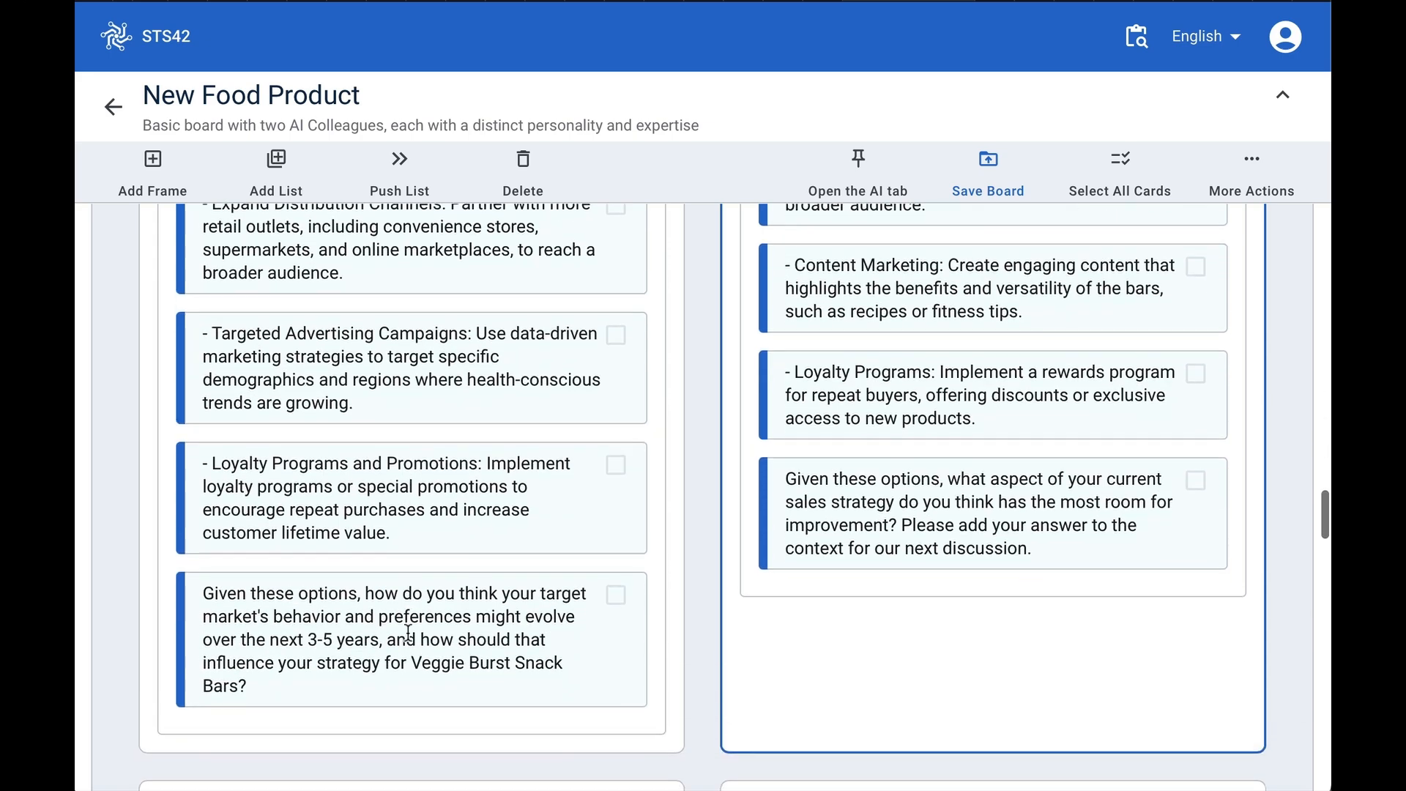
{"action": "scroll", "coordinate": [812, 399], "scroll_direction": "up", "scroll_amount": 4}
{"action": "scroll", "coordinate": [812, 399], "scroll_direction": "up", "scroll_amount": 12}
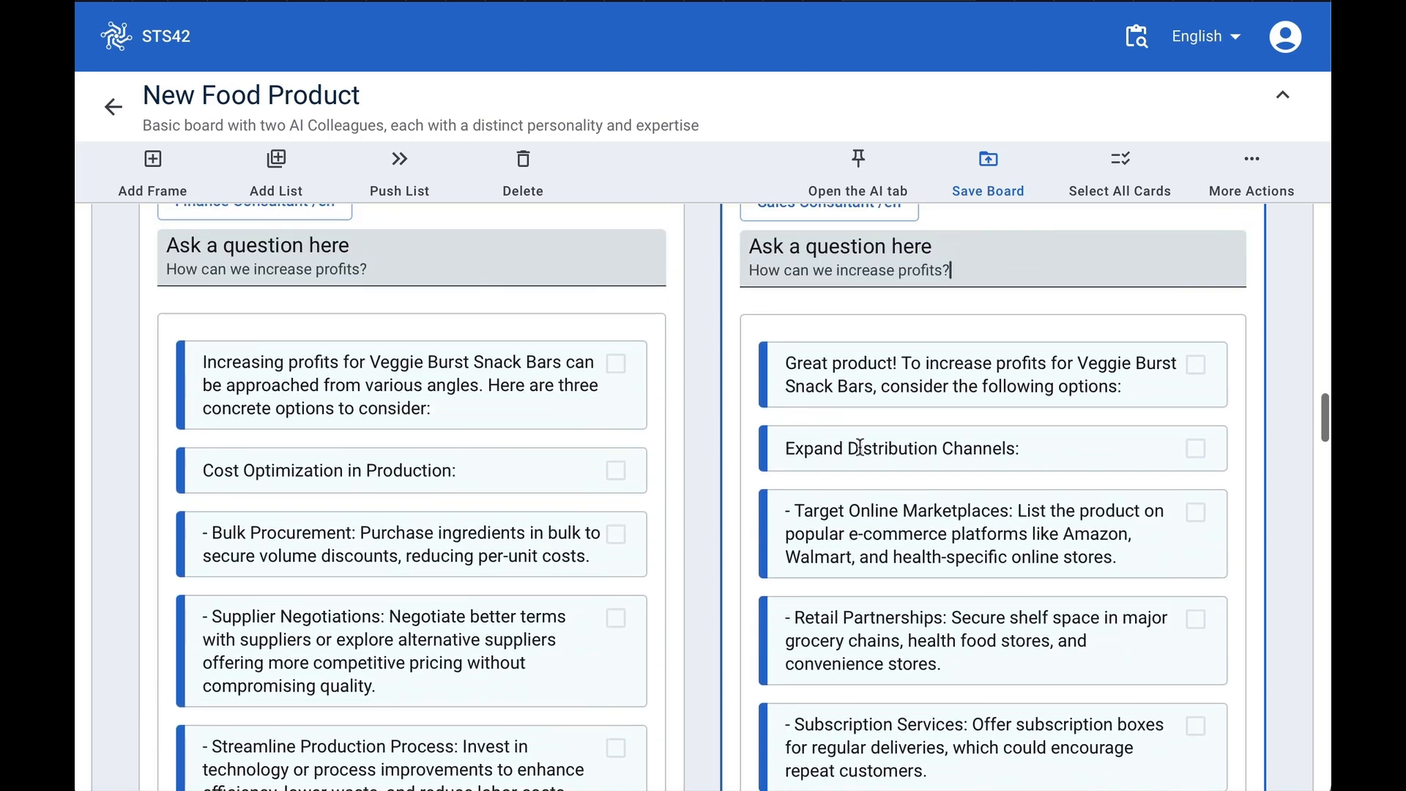
{"action": "scroll", "coordinate": [855, 339], "scroll_direction": "up", "scroll_amount": 1}
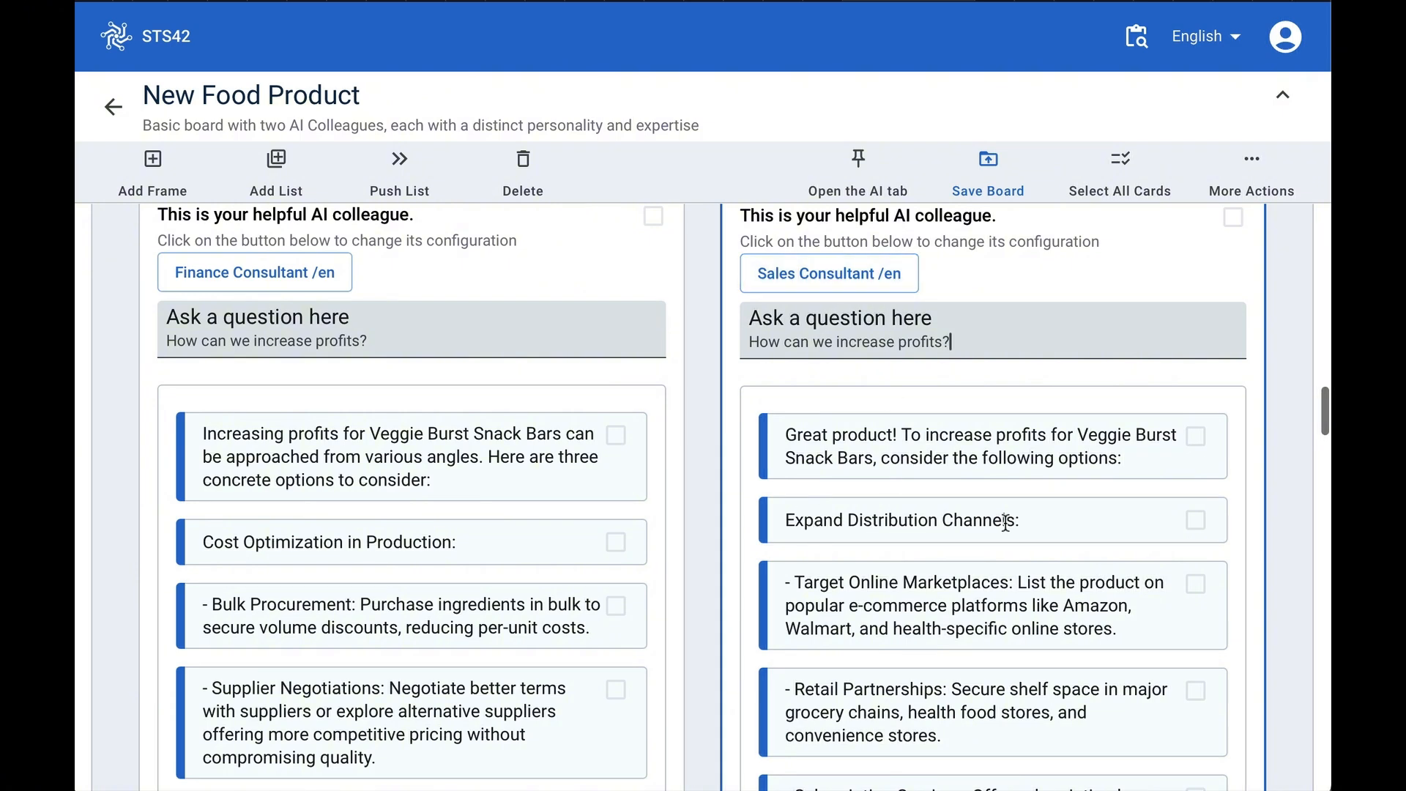
{"action": "scroll", "coordinate": [1004, 679], "scroll_direction": "down", "scroll_amount": 1}
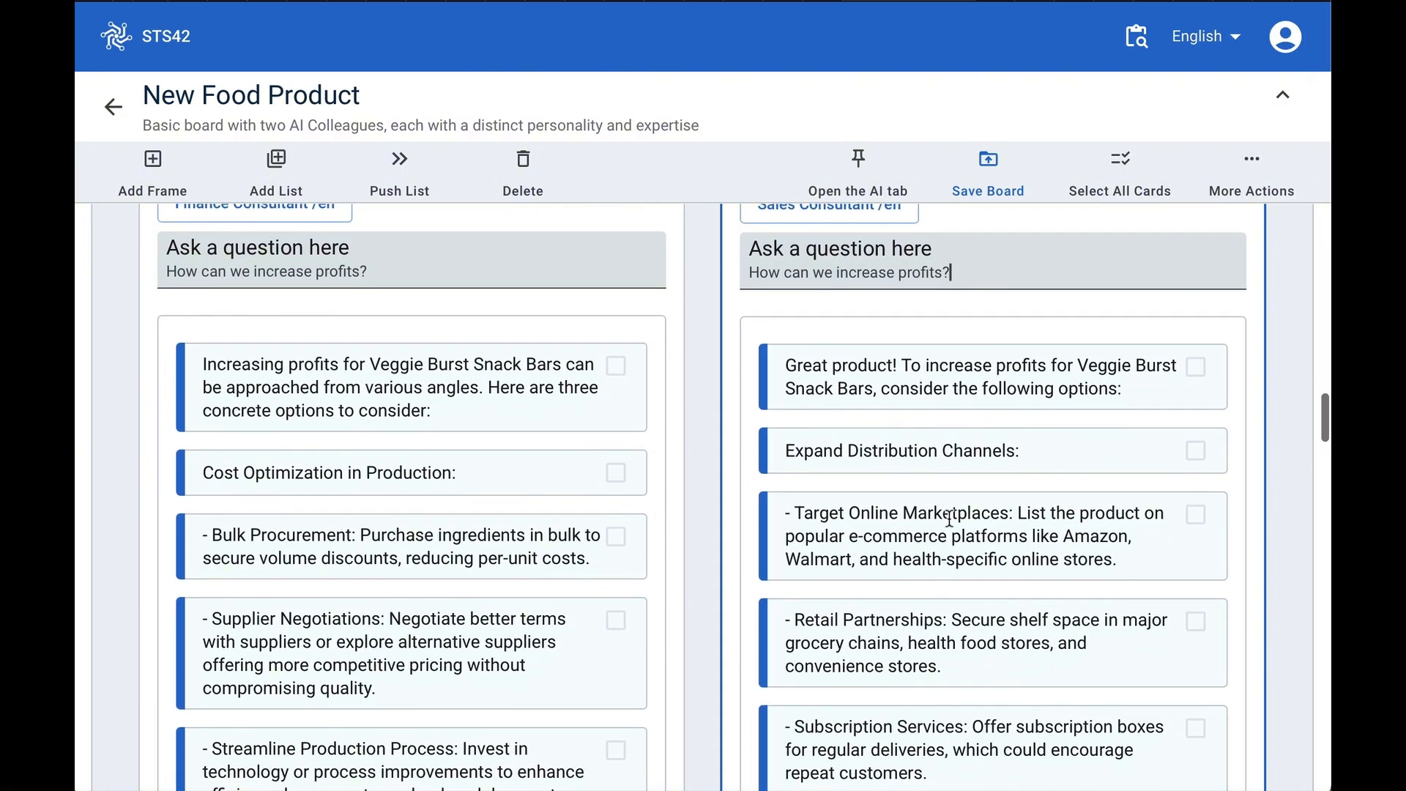
{"action": "scroll", "coordinate": [900, 672], "scroll_direction": "down", "scroll_amount": 1}
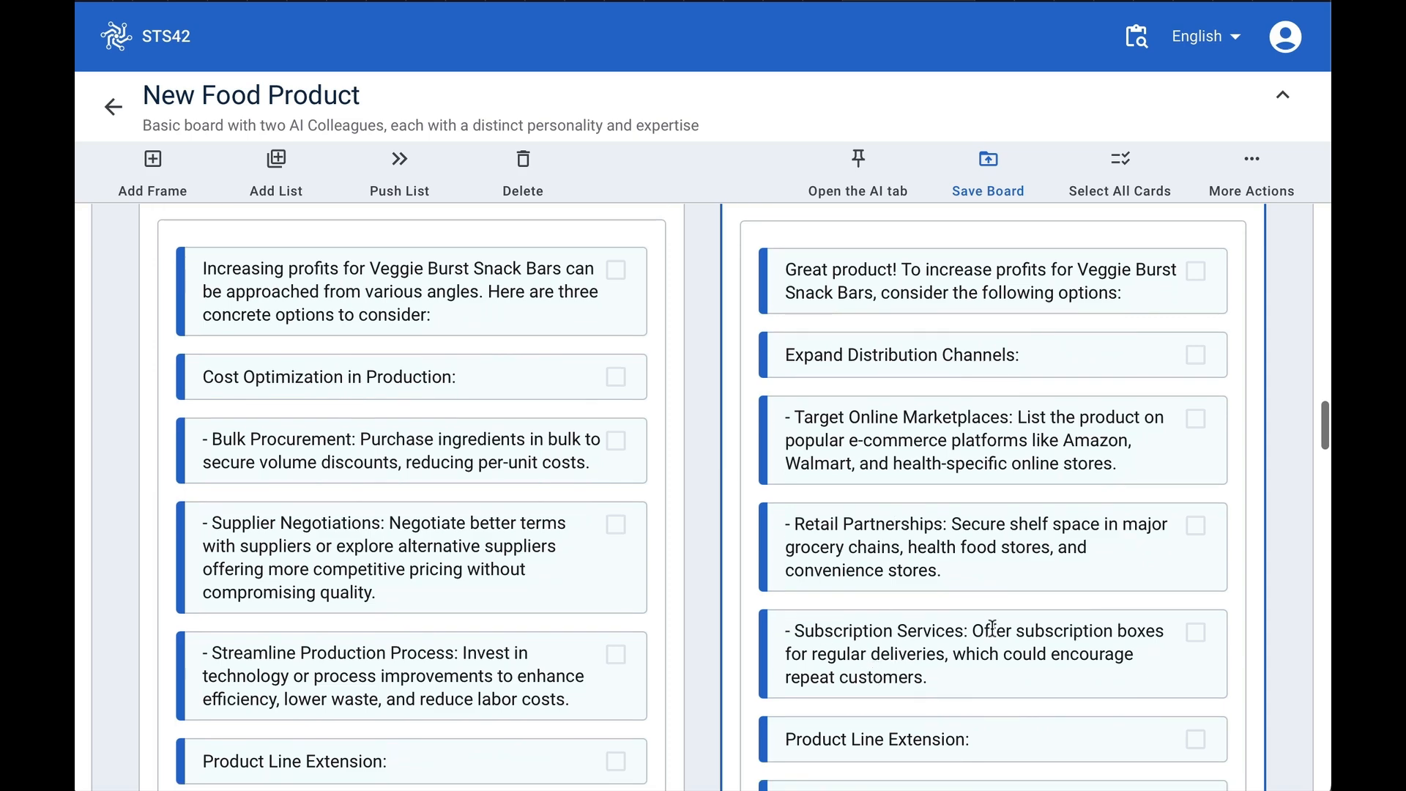
{"action": "scroll", "coordinate": [986, 668], "scroll_direction": "down", "scroll_amount": 3}
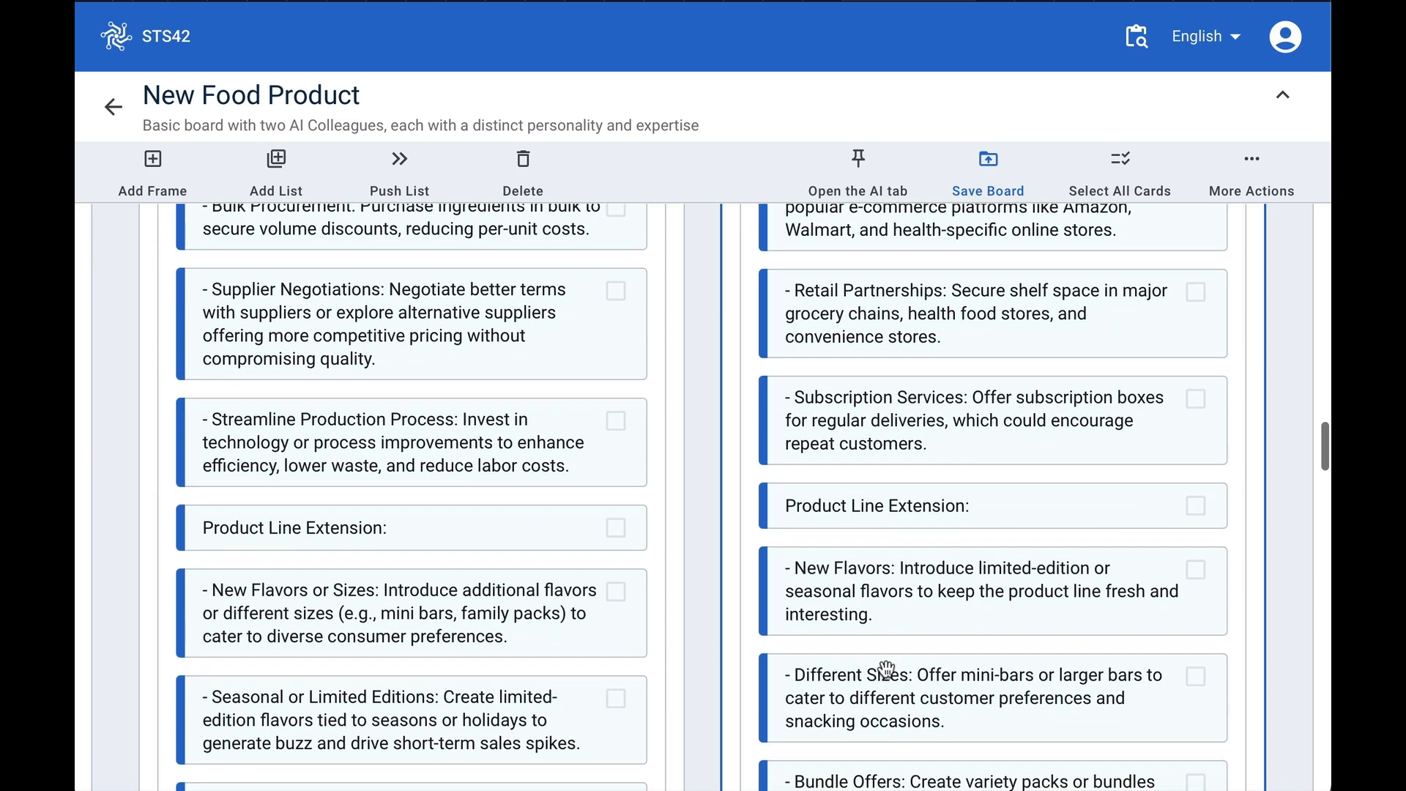
{"action": "scroll", "coordinate": [887, 669], "scroll_direction": "down", "scroll_amount": 2}
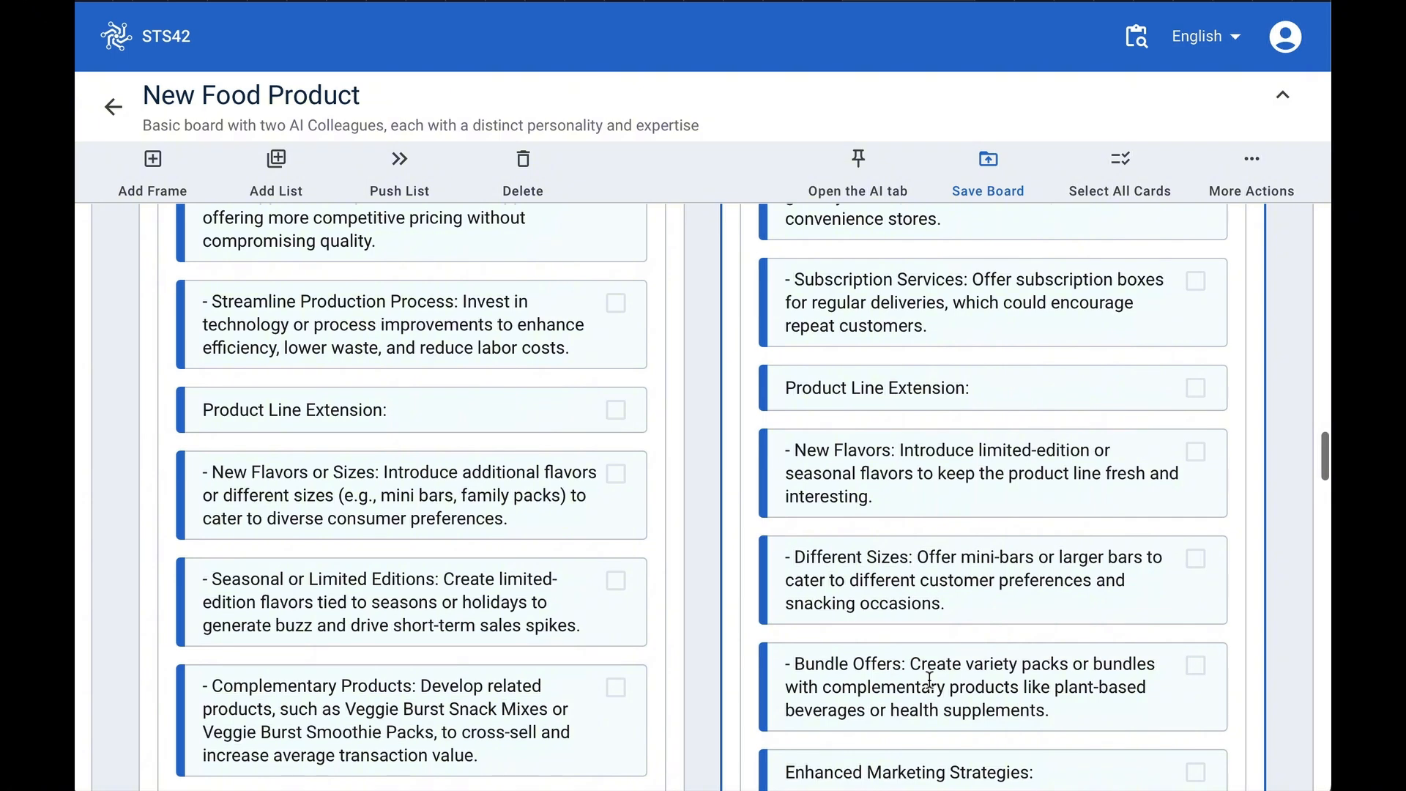
{"action": "scroll", "coordinate": [375, 489], "scroll_direction": "up", "scroll_amount": 3}
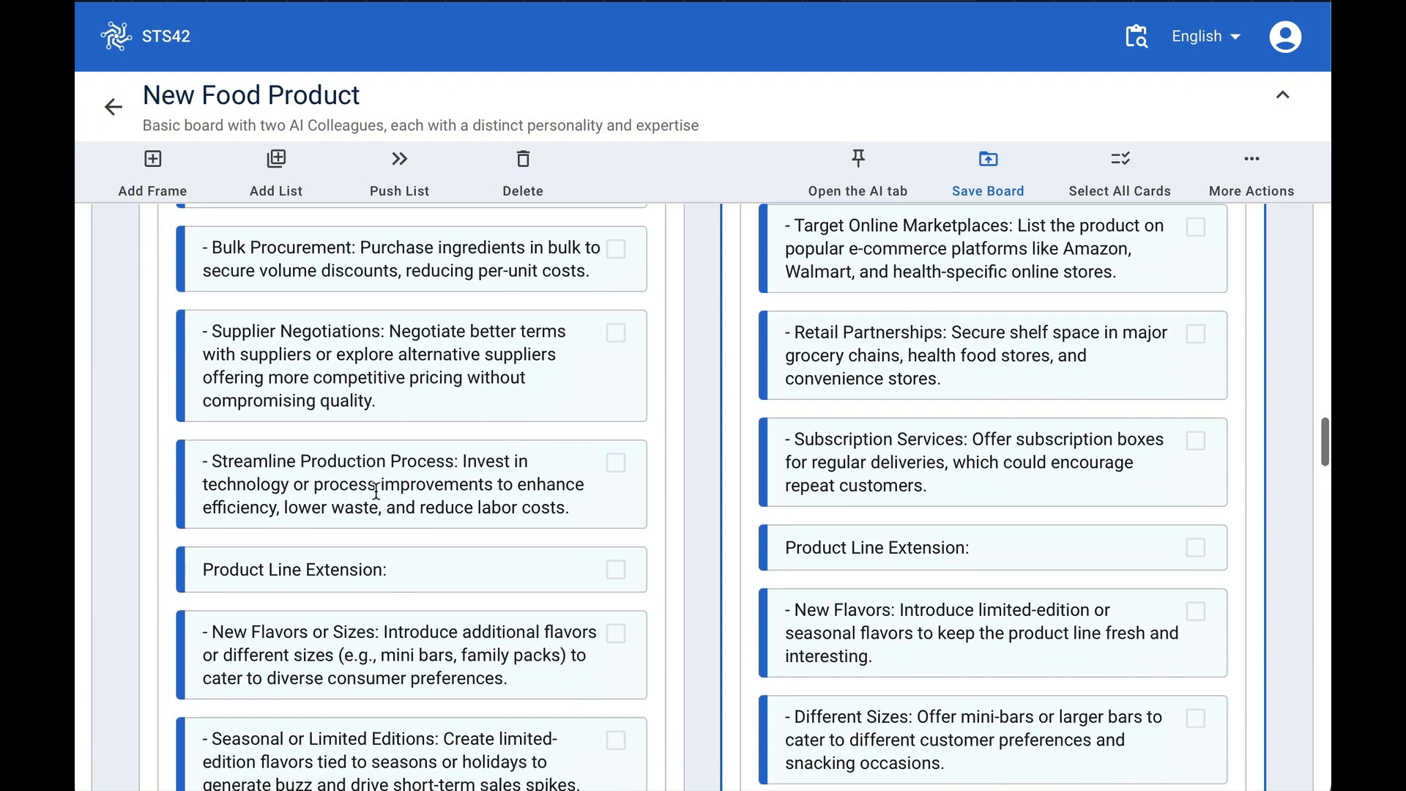
{"action": "scroll", "coordinate": [376, 489], "scroll_direction": "down", "scroll_amount": 1}
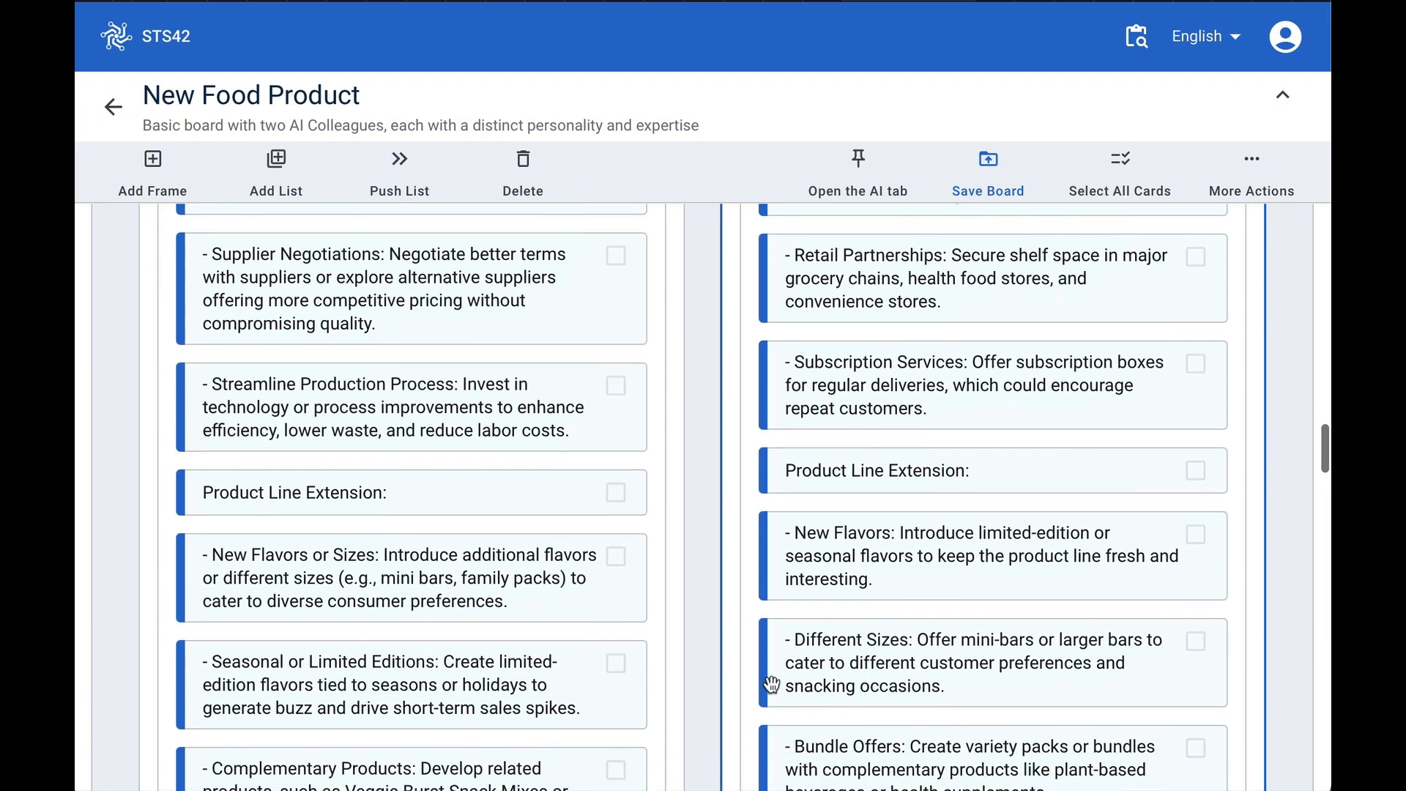
{"action": "scroll", "coordinate": [769, 682], "scroll_direction": "down", "scroll_amount": 2}
{"action": "scroll", "coordinate": [767, 683], "scroll_direction": "down", "scroll_amount": 3}
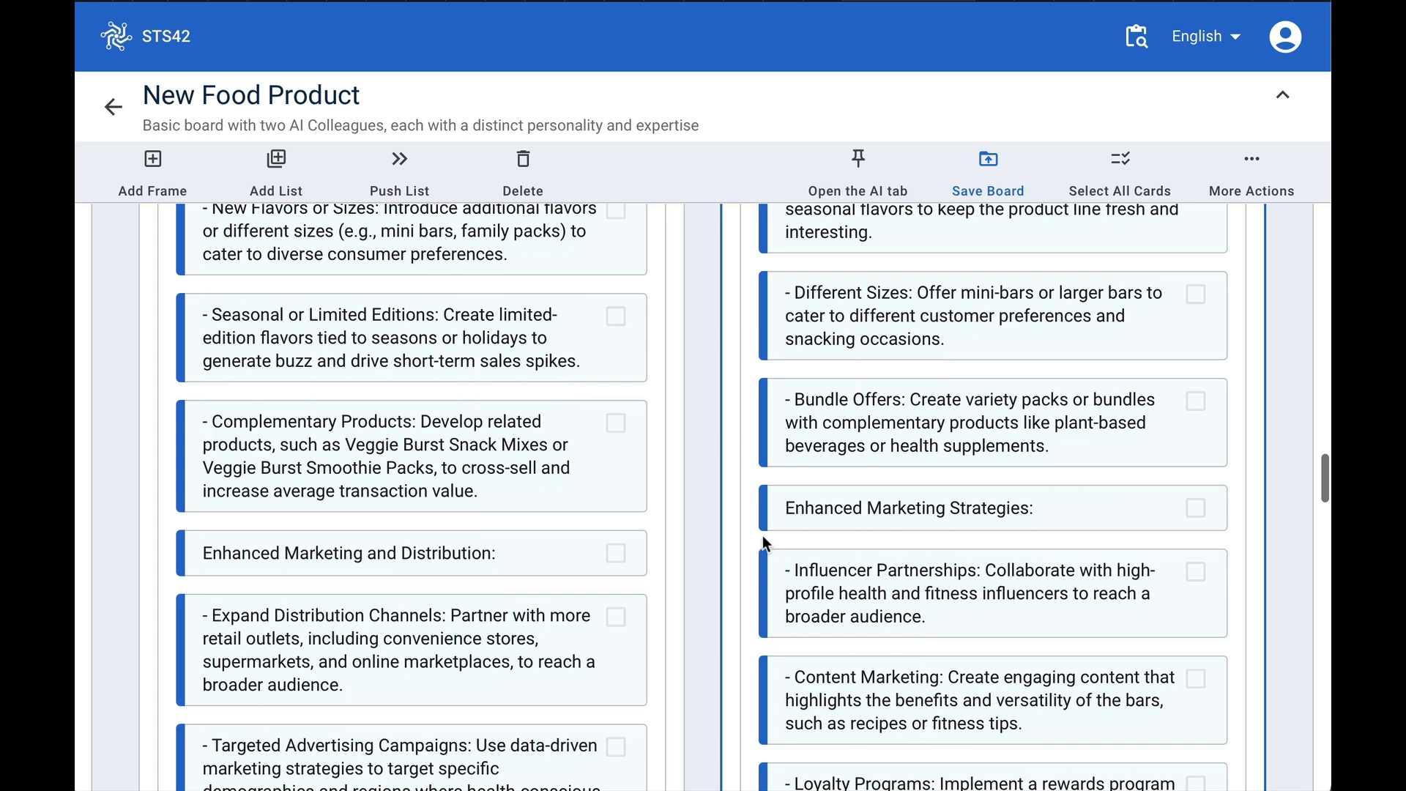
{"action": "scroll", "coordinate": [891, 533], "scroll_direction": "down", "scroll_amount": 2}
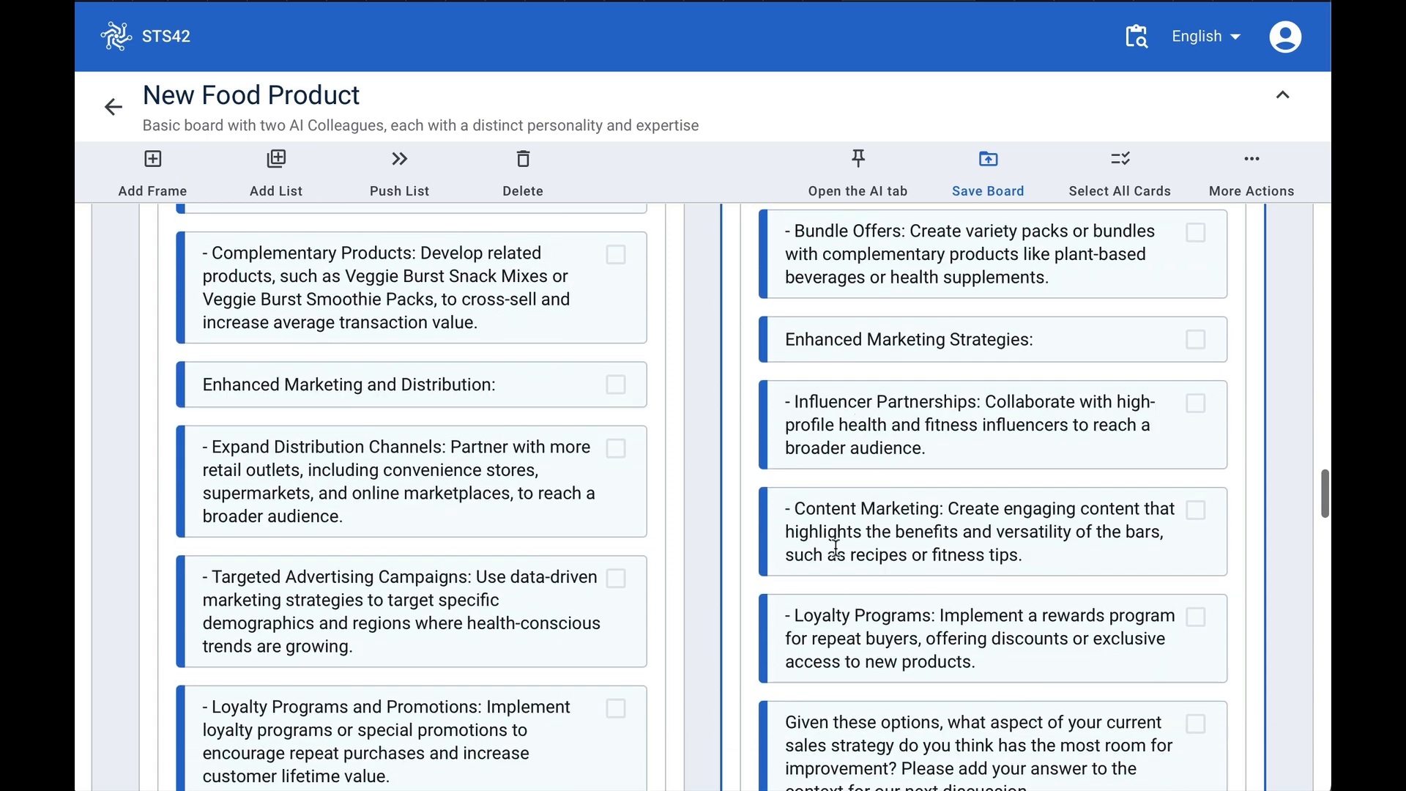
{"action": "scroll", "coordinate": [875, 665], "scroll_direction": "down", "scroll_amount": 2}
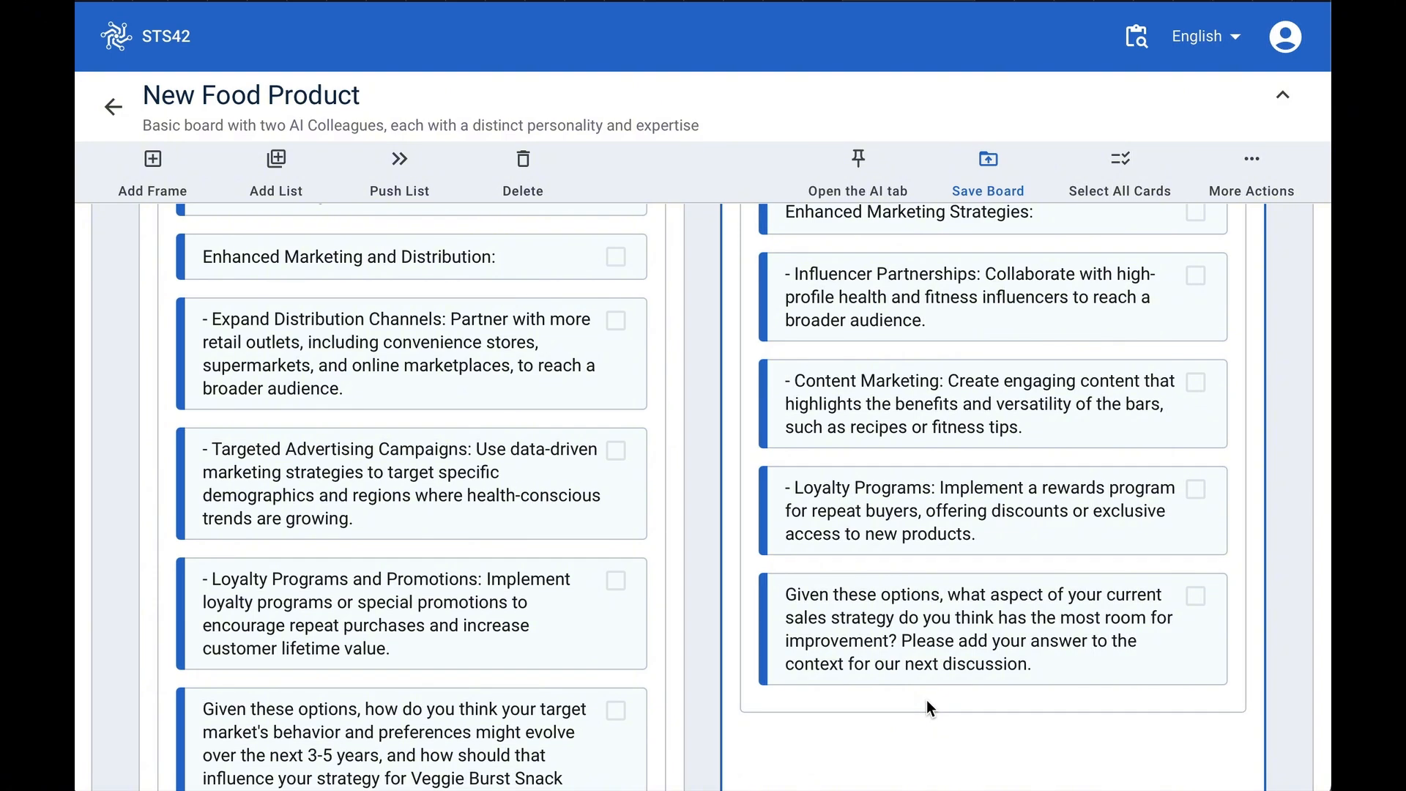
- Scroll through both colleagues' answer cards and the saved entries in History of answers (left) and (right)
{"action": "scroll", "coordinate": [926, 707], "scroll_direction": "up", "scroll_amount": 4}
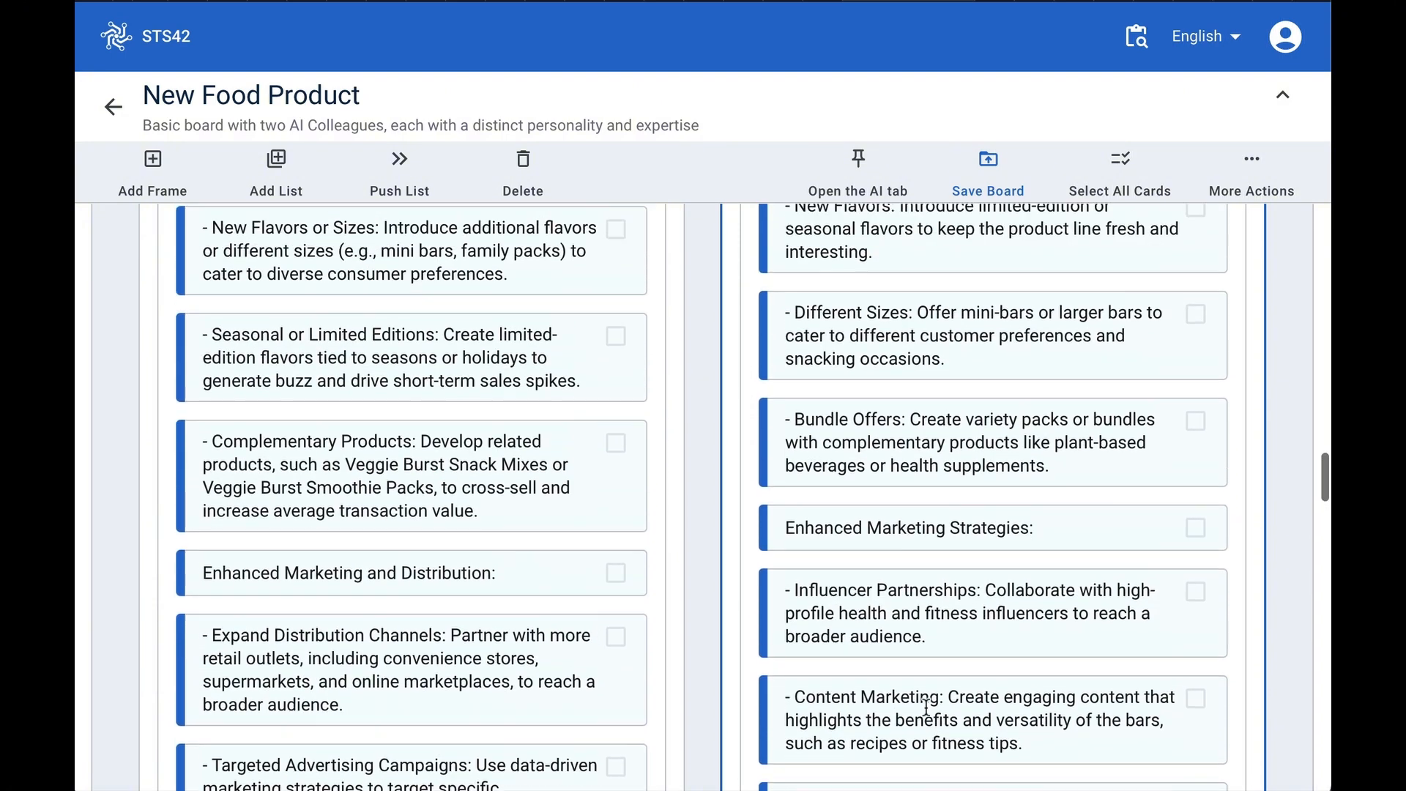
{"action": "scroll", "coordinate": [926, 707], "scroll_direction": "up", "scroll_amount": 5}
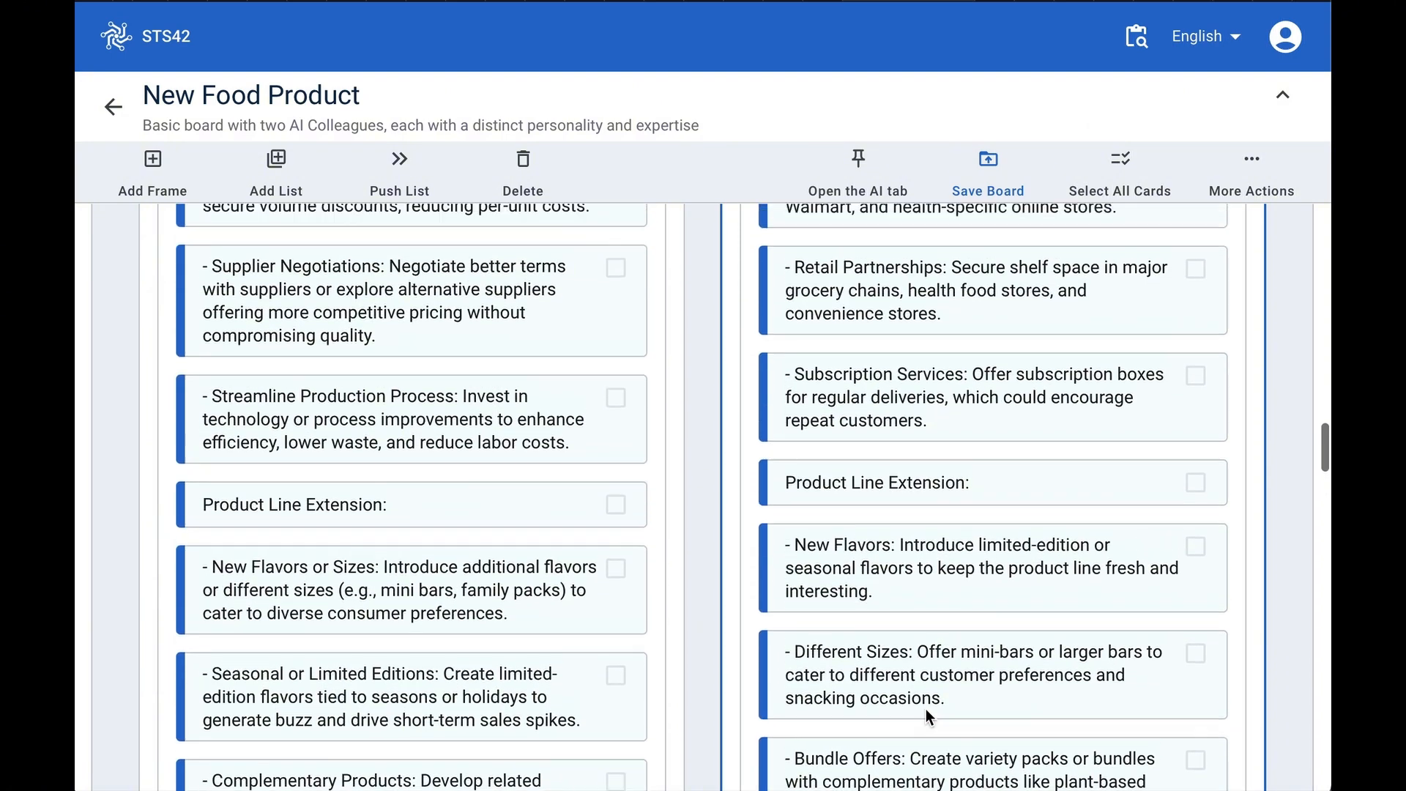
{"action": "scroll", "coordinate": [925, 709], "scroll_direction": "up", "scroll_amount": 6}
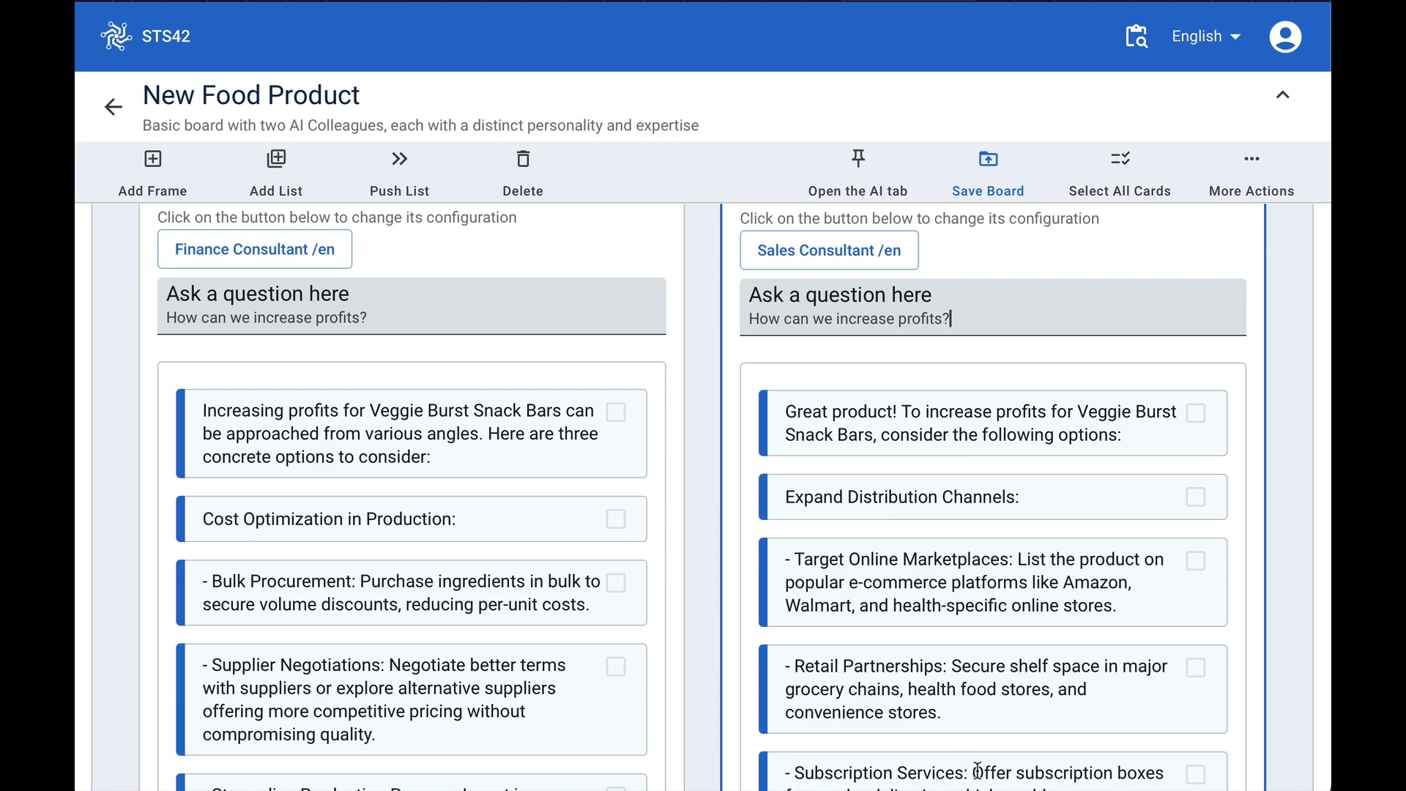
{"action": "scroll", "coordinate": [1019, 633], "scroll_direction": "down", "scroll_amount": 2}
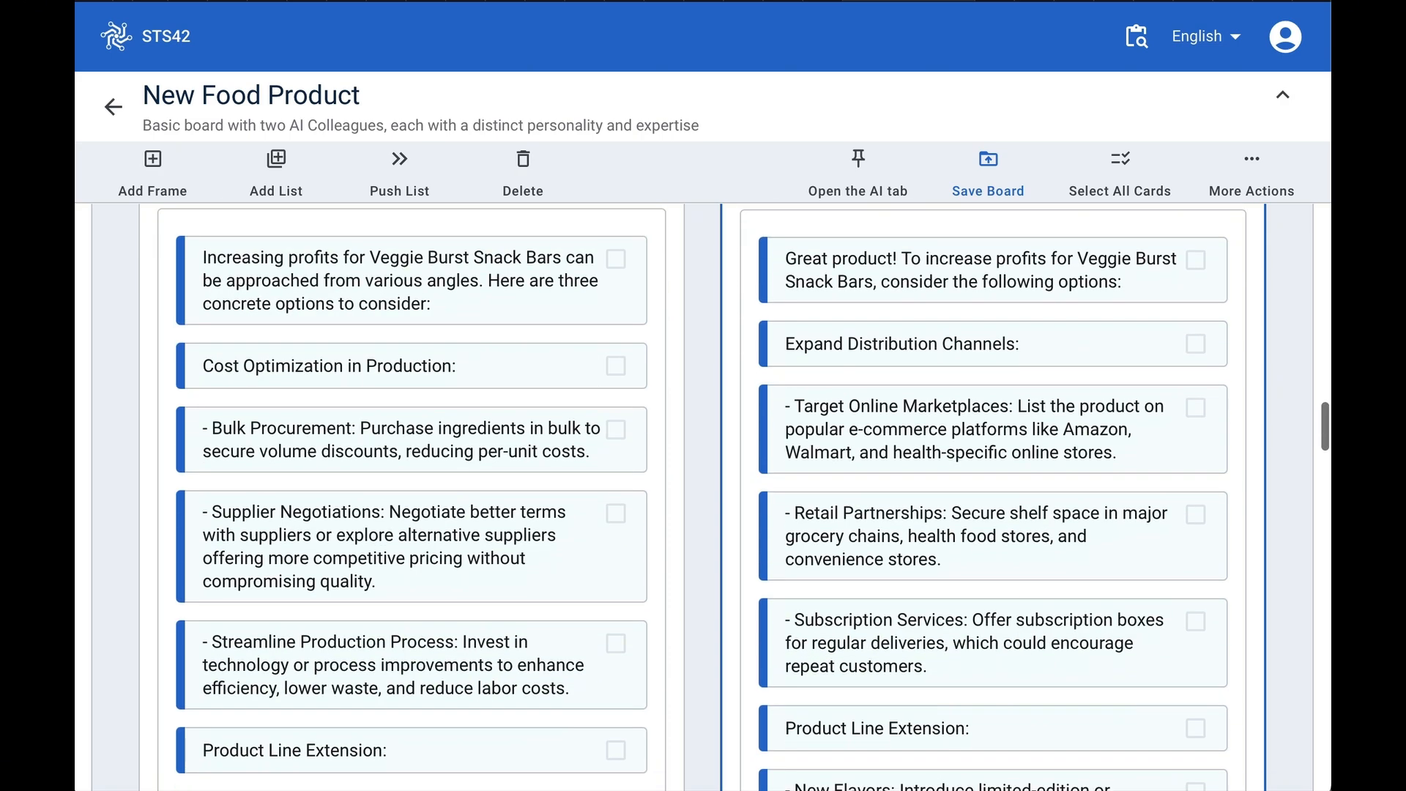
{"action": "scroll", "coordinate": [1034, 641], "scroll_direction": "up", "scroll_amount": 6}
{"action": "scroll", "coordinate": [1039, 665], "scroll_direction": "down", "scroll_amount": 2}
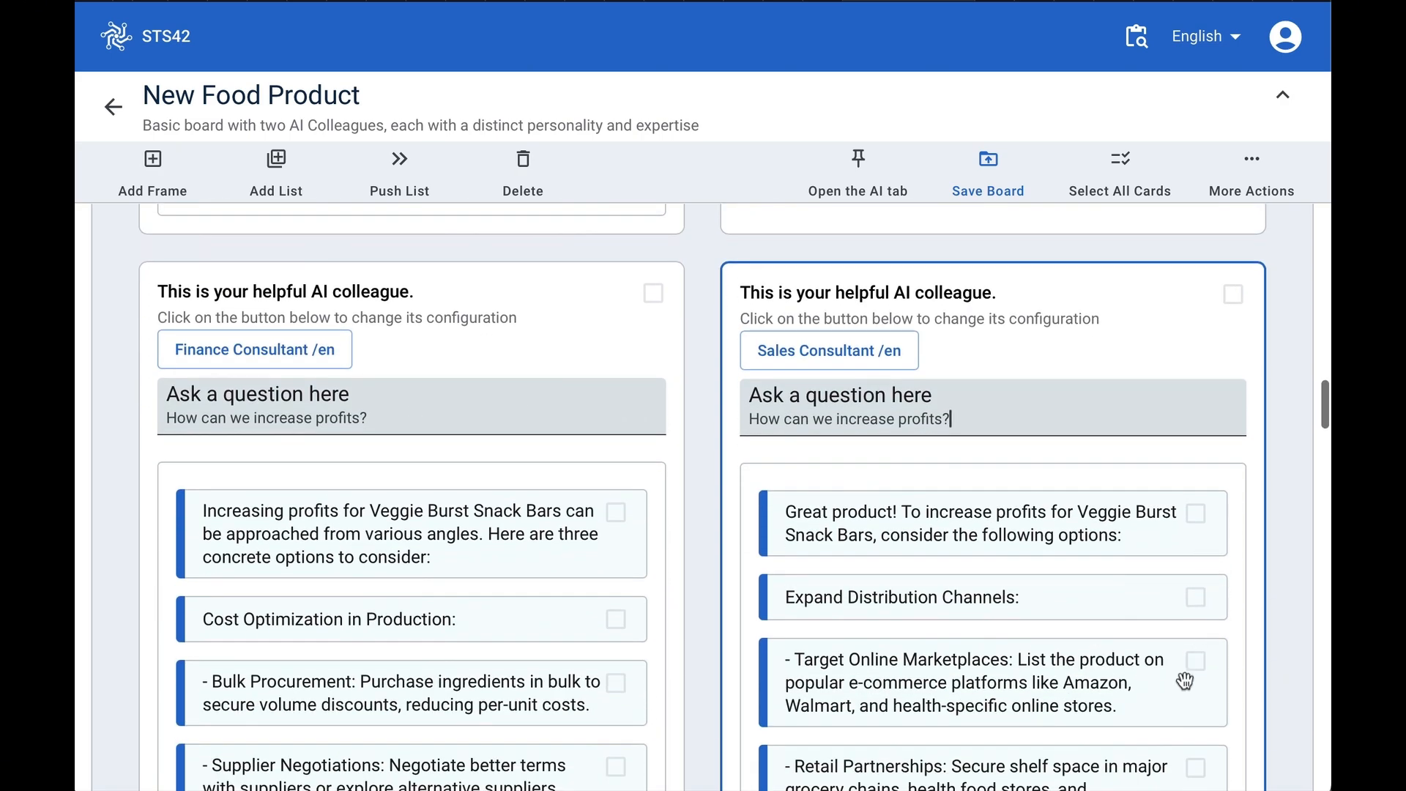
{"action": "scroll", "coordinate": [1161, 681], "scroll_direction": "up", "scroll_amount": 6}
{"action": "scroll", "coordinate": [1042, 490], "scroll_direction": "up", "scroll_amount": 10}
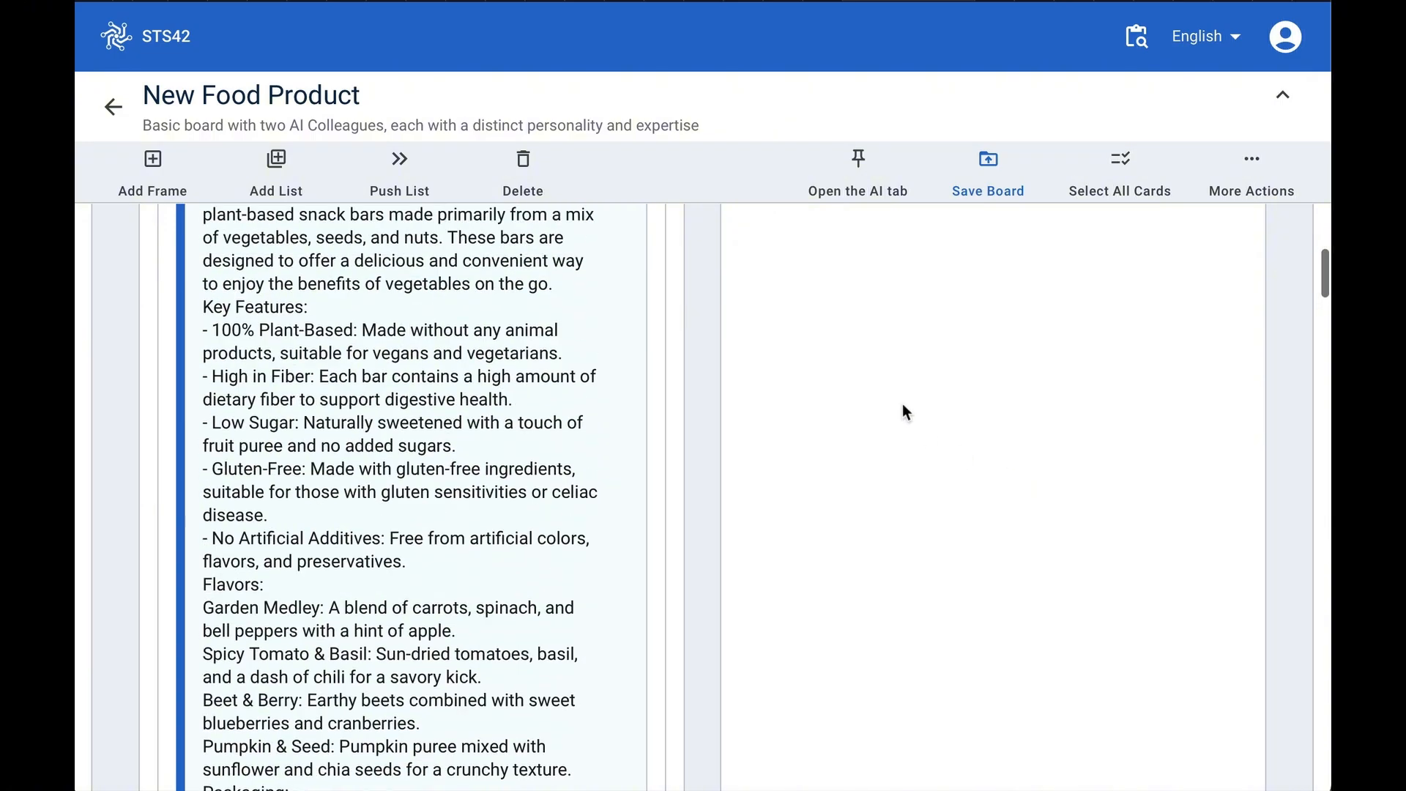
{"action": "scroll", "coordinate": [960, 484], "scroll_direction": "down", "scroll_amount": 15}
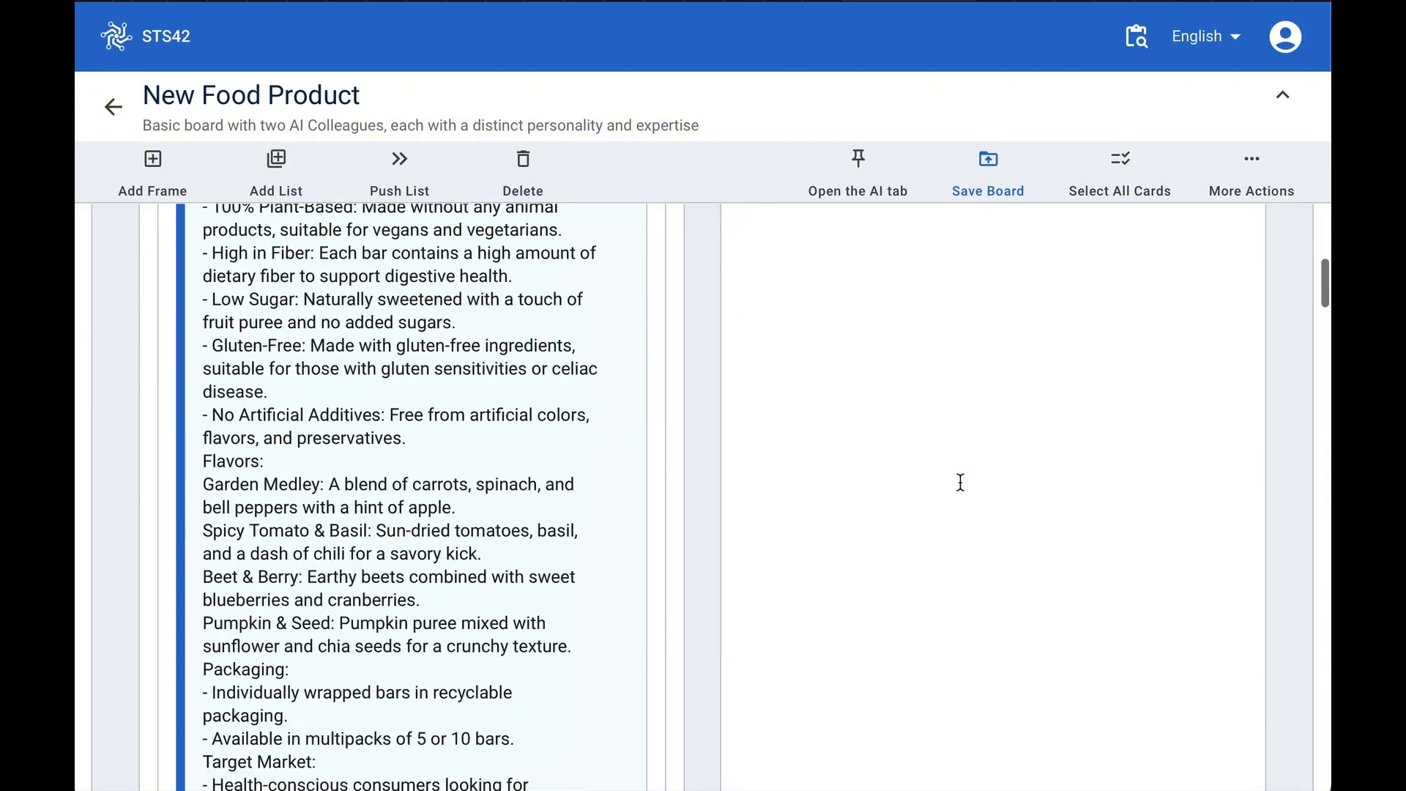
{"action": "scroll", "coordinate": [960, 484], "scroll_direction": "down", "scroll_amount": 10}
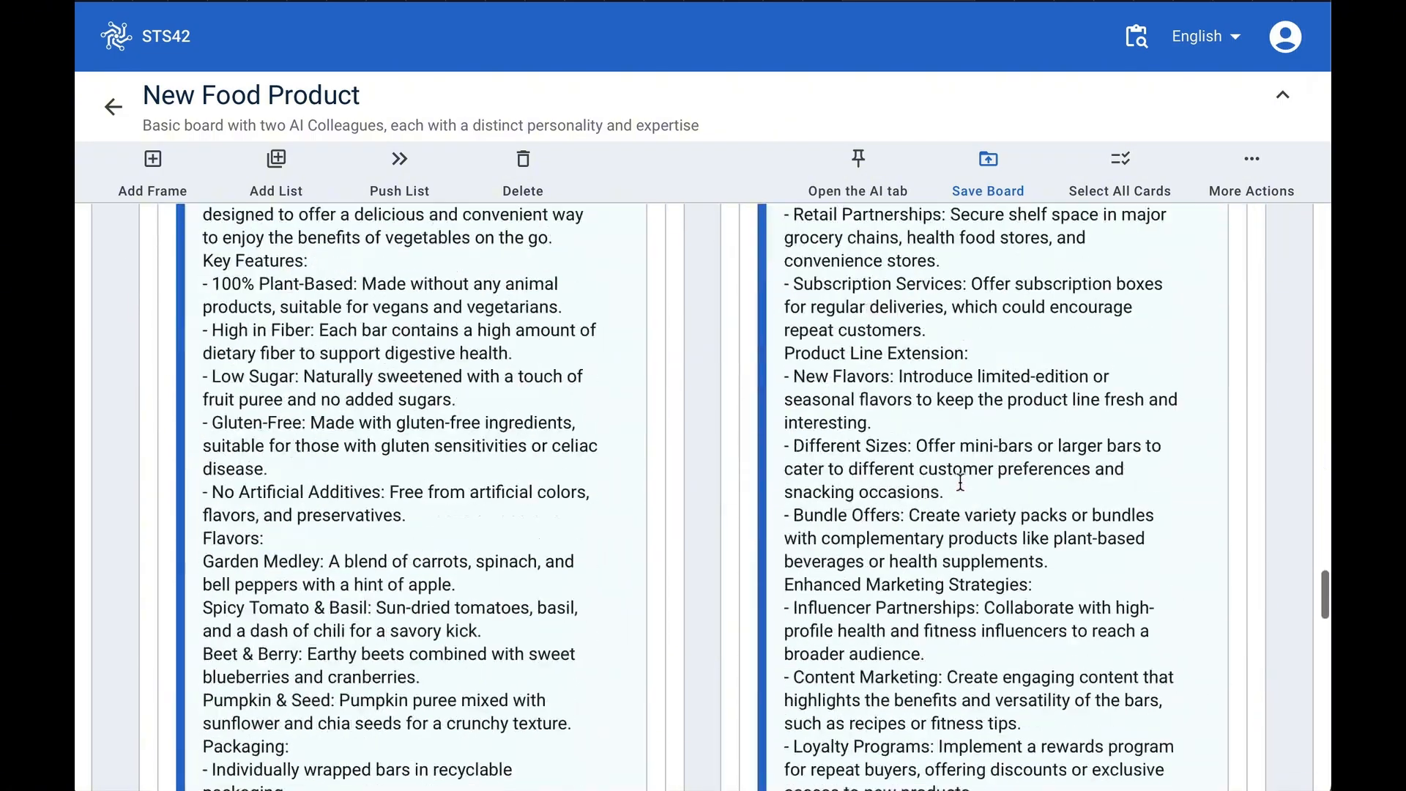
{"action": "scroll", "coordinate": [960, 482], "scroll_direction": "up", "scroll_amount": 8}
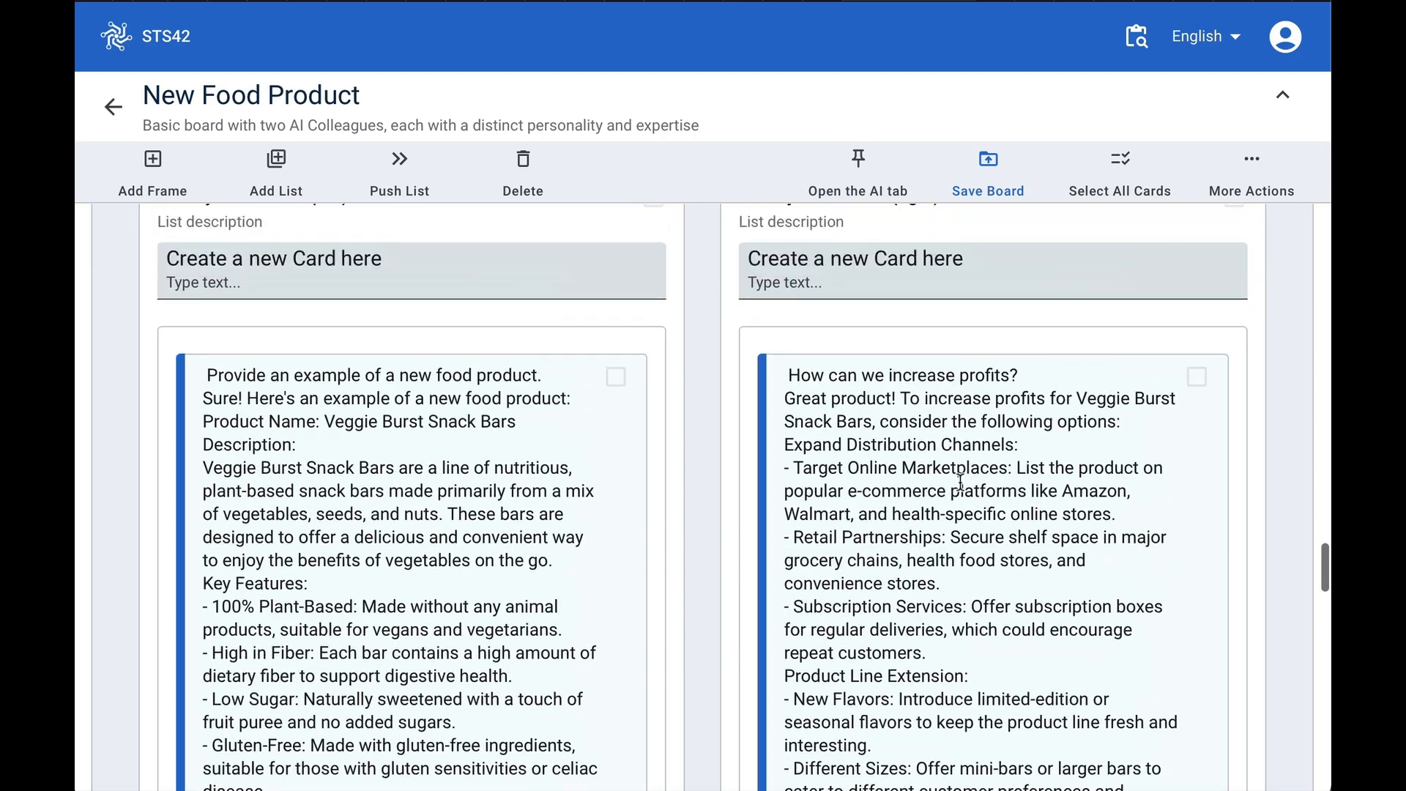
{"action": "scroll", "coordinate": [463, 265], "scroll_direction": "up", "scroll_amount": 2}
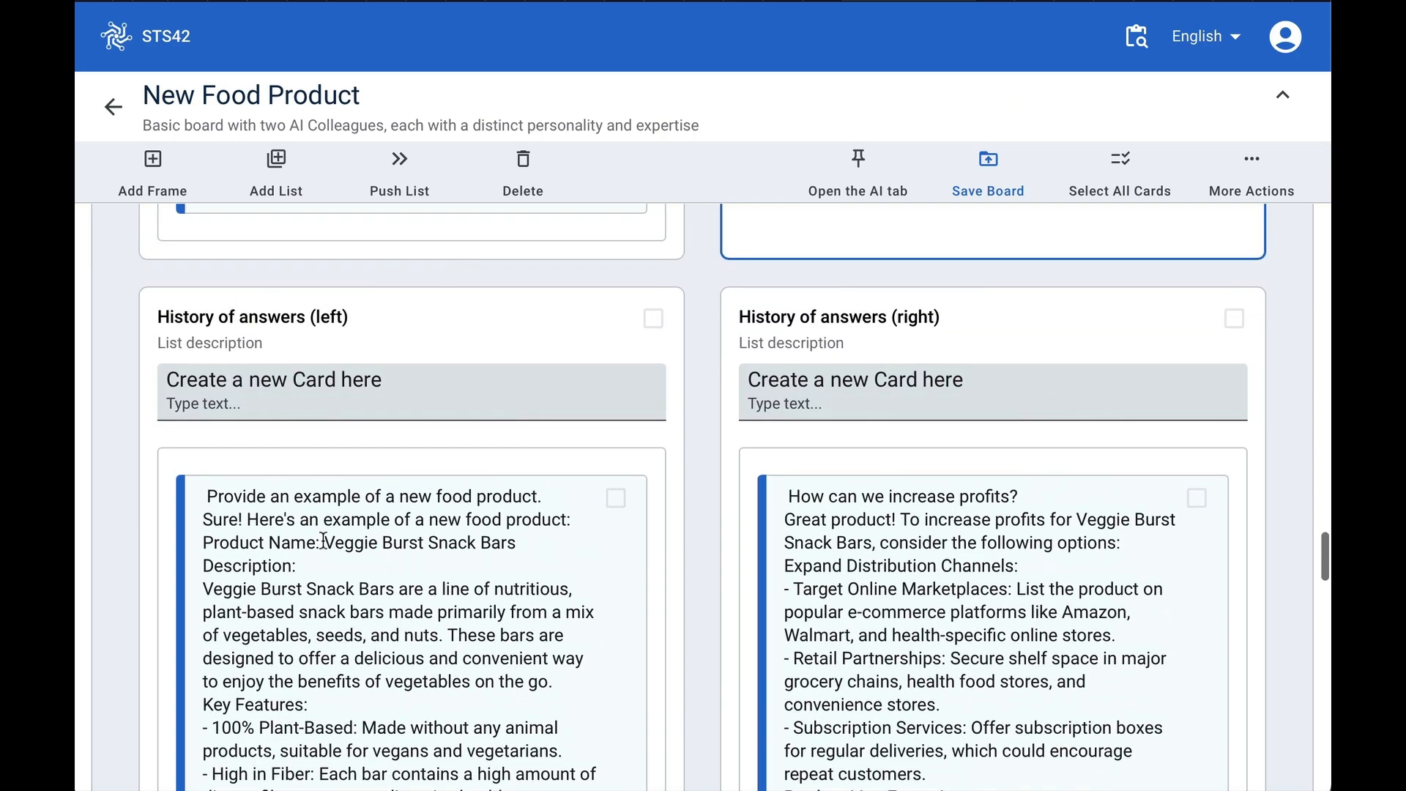
{"action": "scroll", "coordinate": [340, 575], "scroll_direction": "down", "scroll_amount": 8}
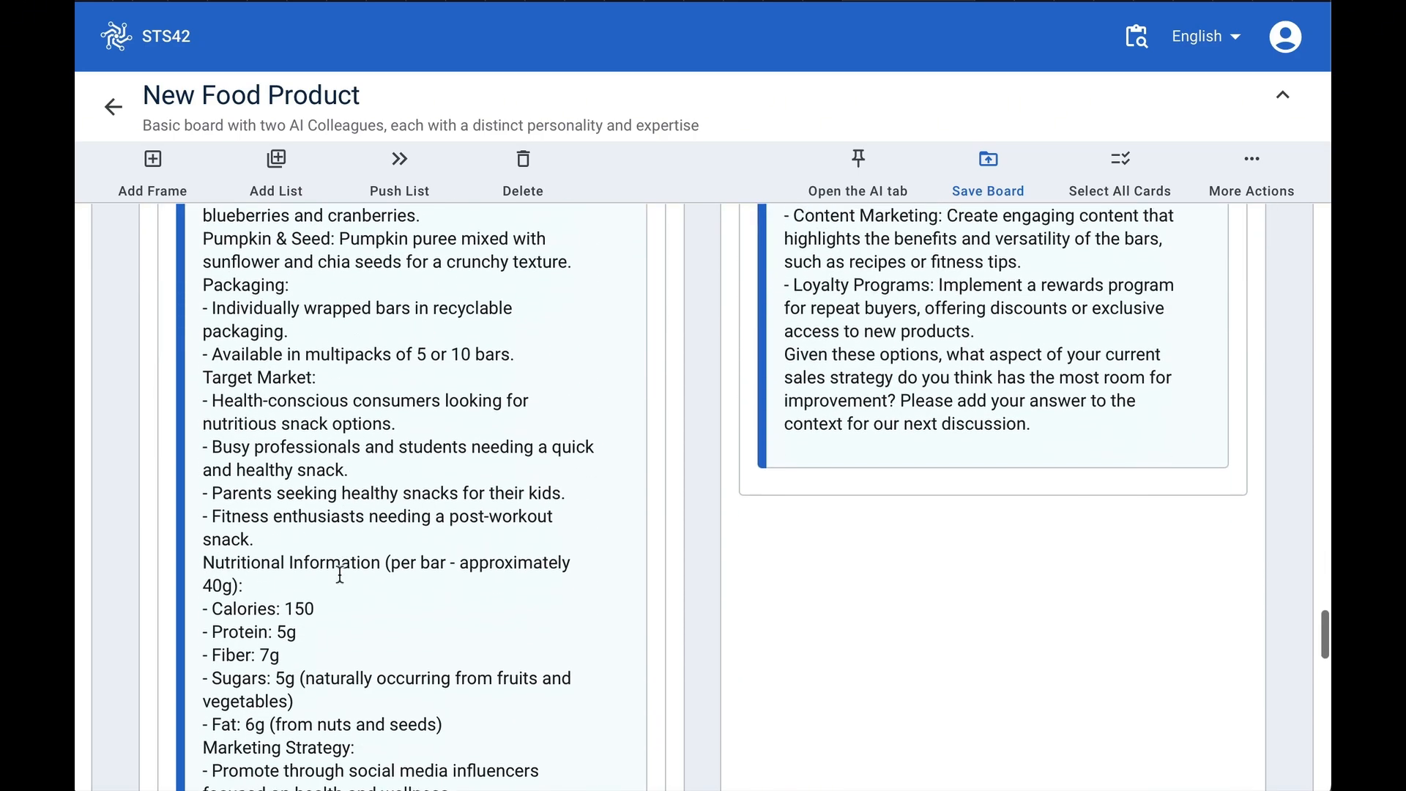
{"action": "scroll", "coordinate": [340, 575], "scroll_direction": "down", "scroll_amount": 10}
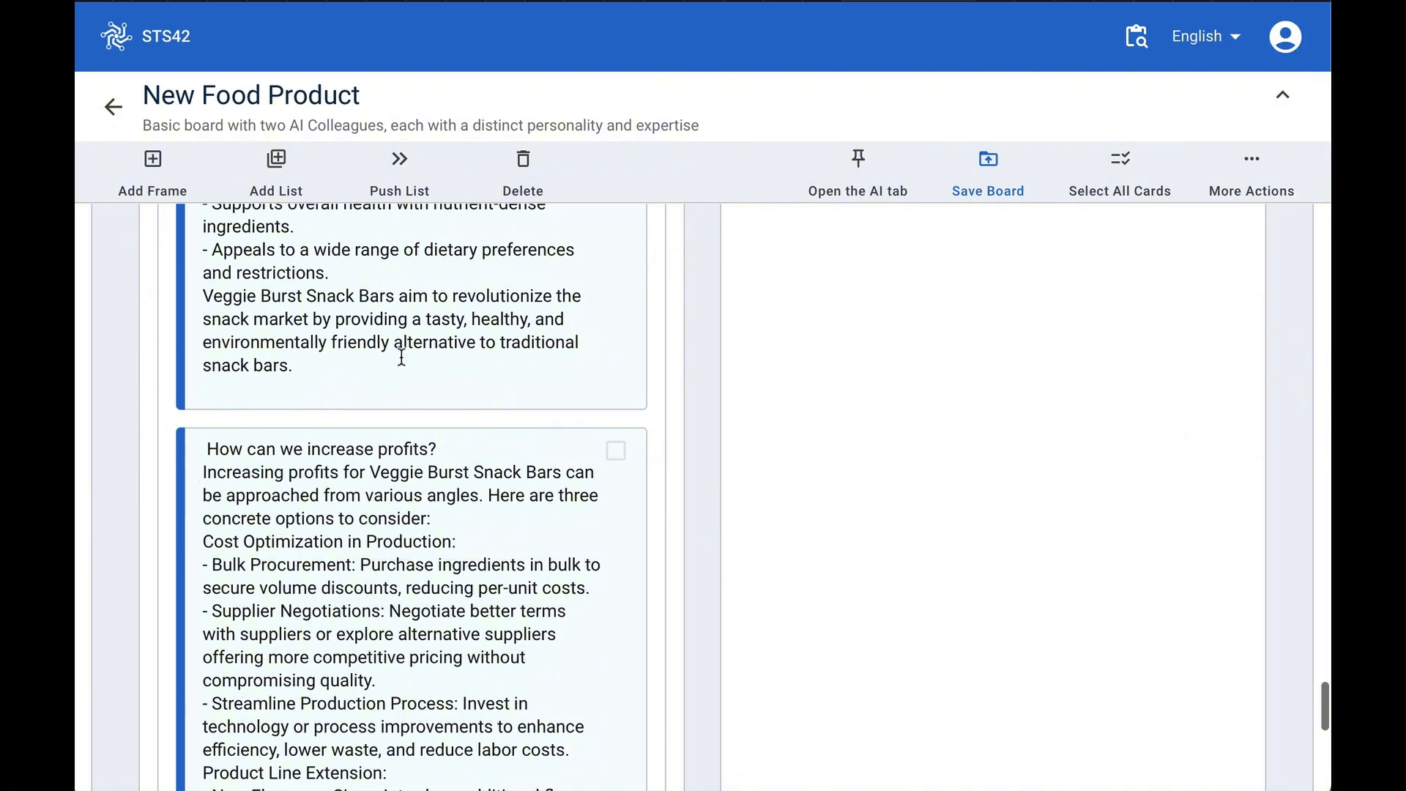
{"action": "scroll", "coordinate": [401, 357], "scroll_direction": "up", "scroll_amount": 5}
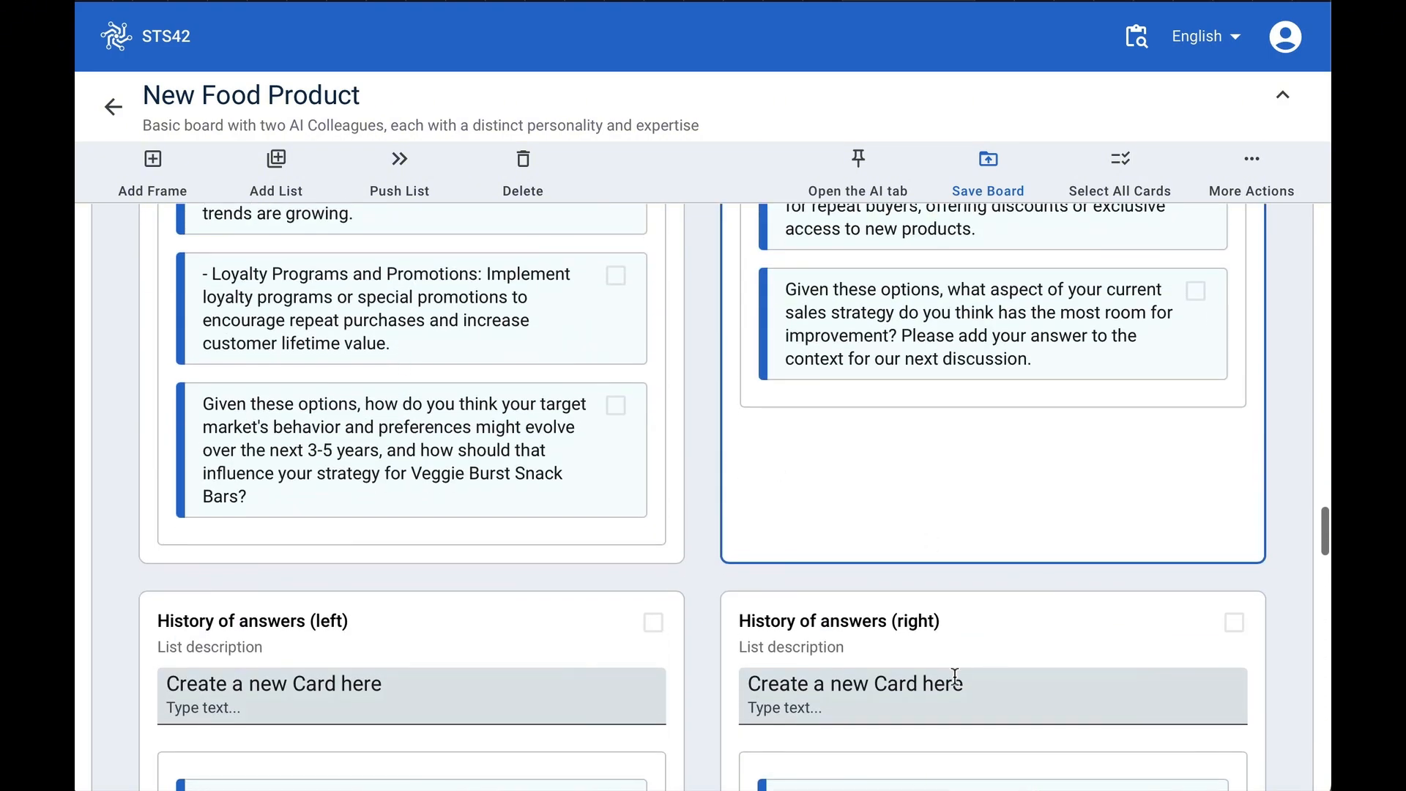
{"action": "scroll", "coordinate": [969, 716], "scroll_direction": "down", "scroll_amount": 7}
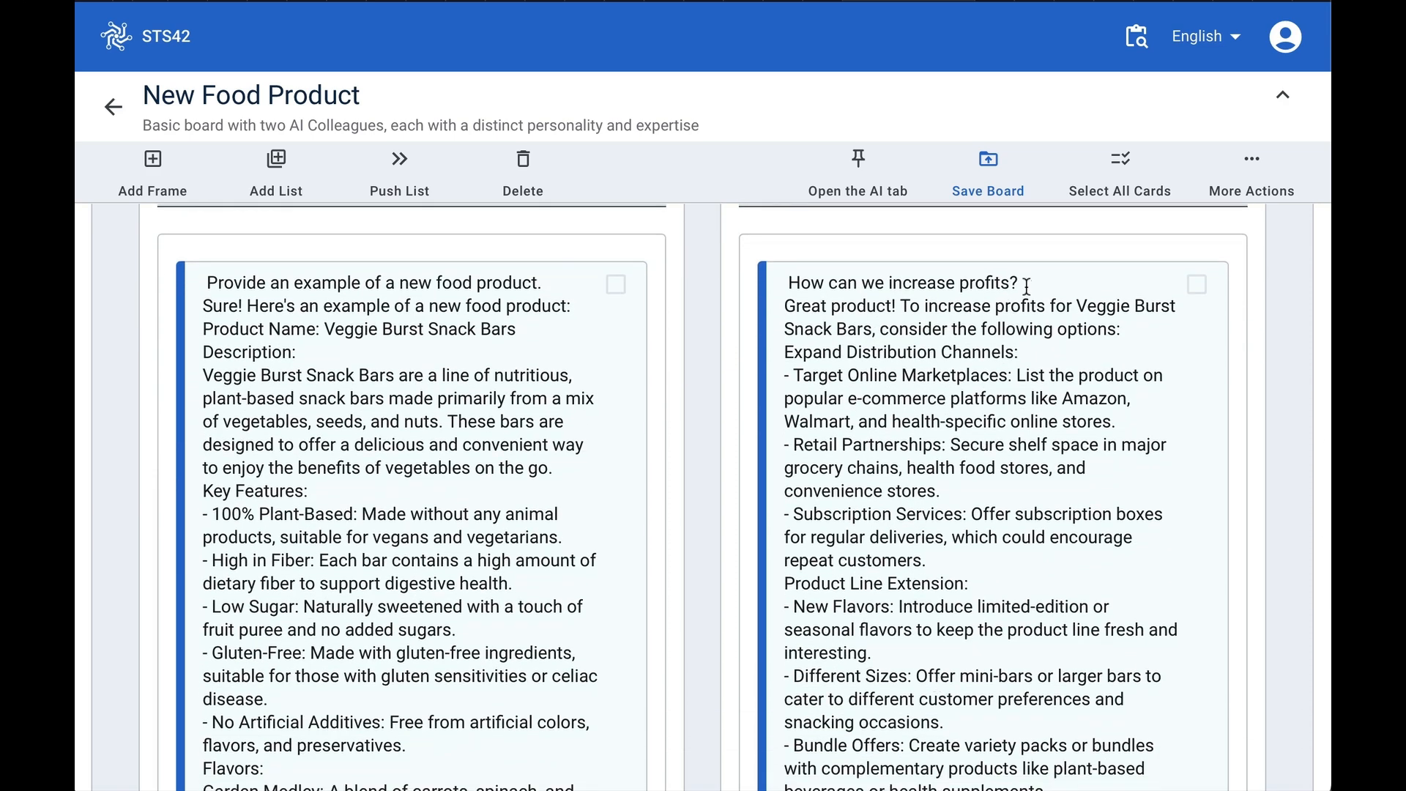
- Prefix the question in the right history entry with 'Sales Consultant:'
{"action": "left_click", "coordinate": [792, 279]}
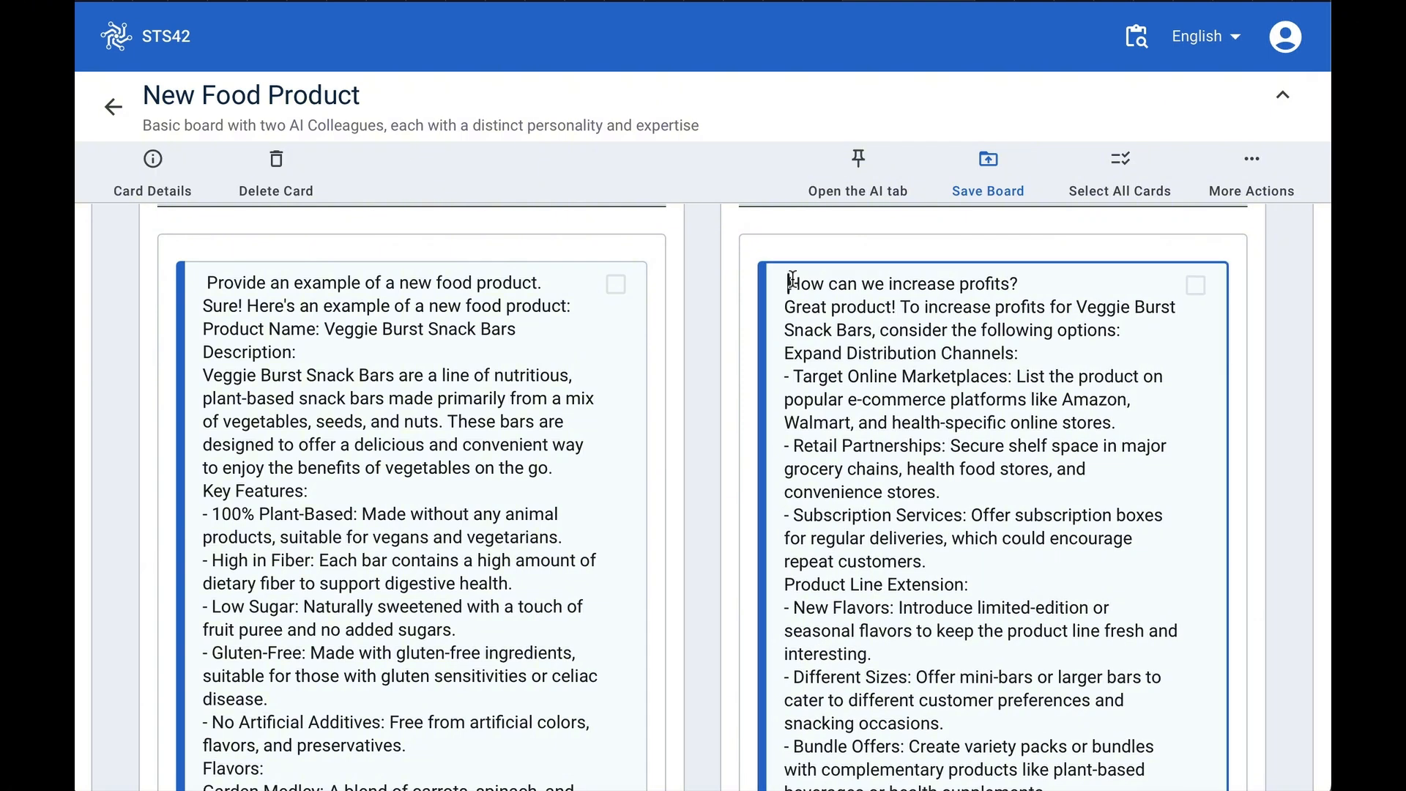
{"action": "type", "text": "Sales Co"}
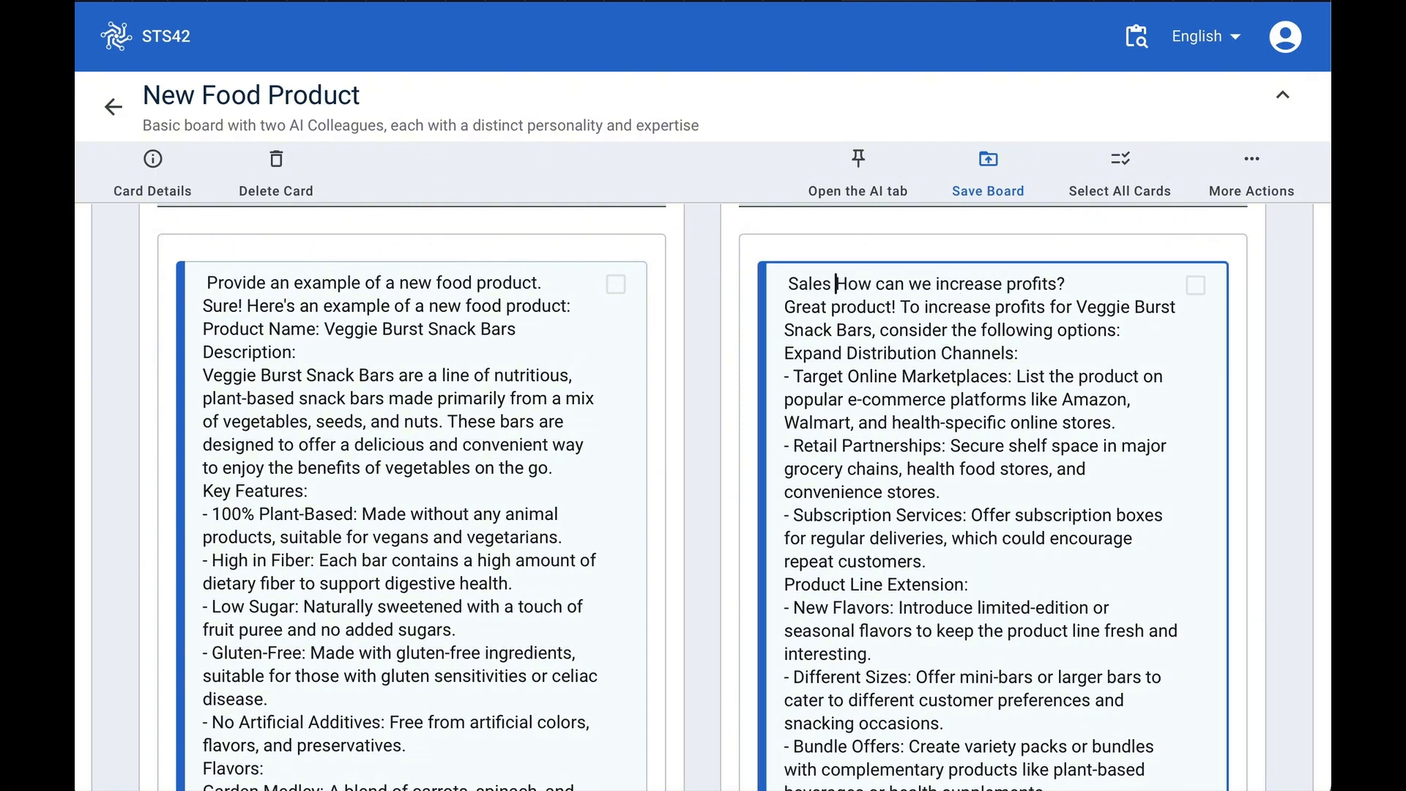
{"action": "type", "text": "sultant"}
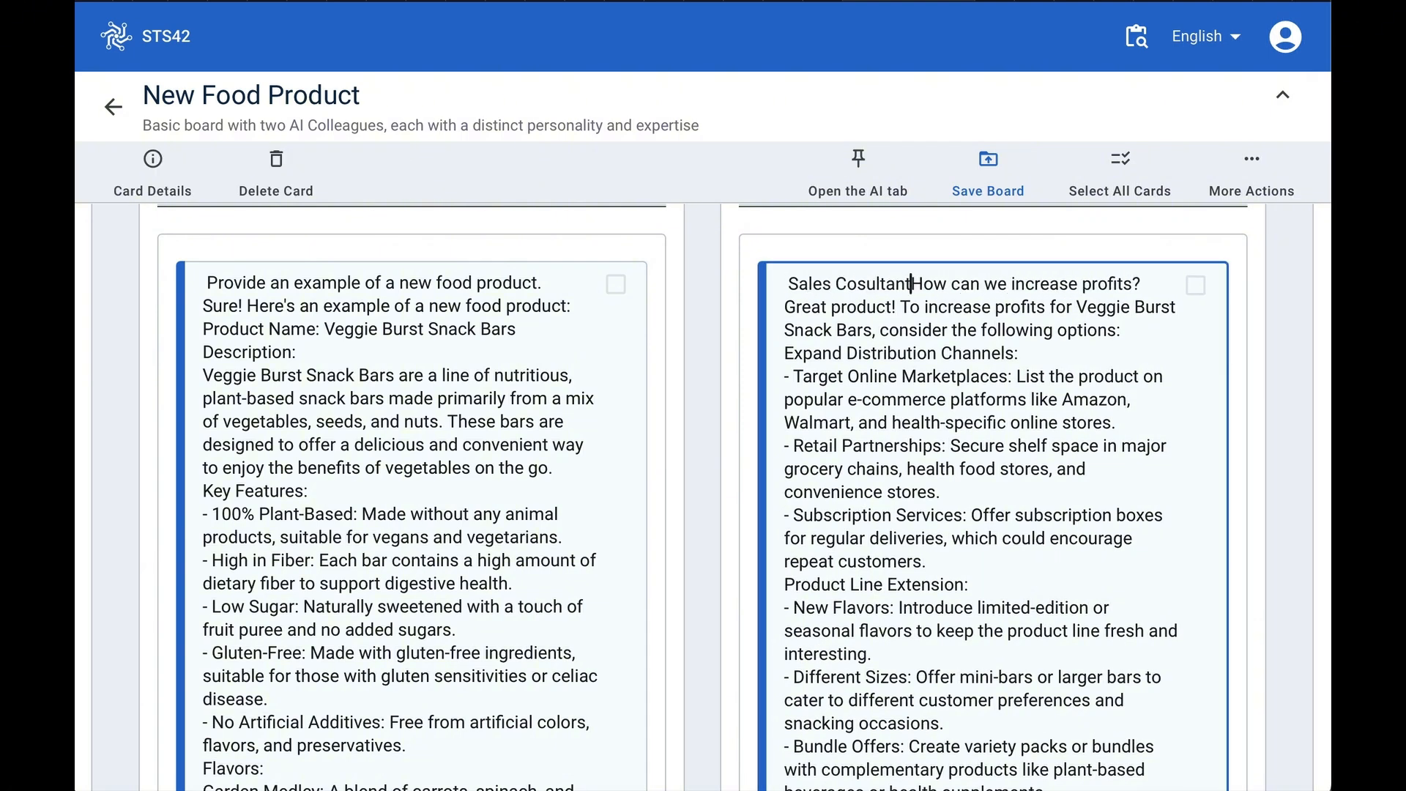
{"action": "key", "text": "BackSpace"}
{"action": "key", "text": "BackSpace"}
{"action": "key", "text": "BackSpace"}
{"action": "key", "text": "BackSpace"}
{"action": "key", "text": "BackSpace"}
{"action": "key", "text": "BackSpace"}
{"action": "key", "text": "BackSpace"}
{"action": "type", "text": "nsultant"}
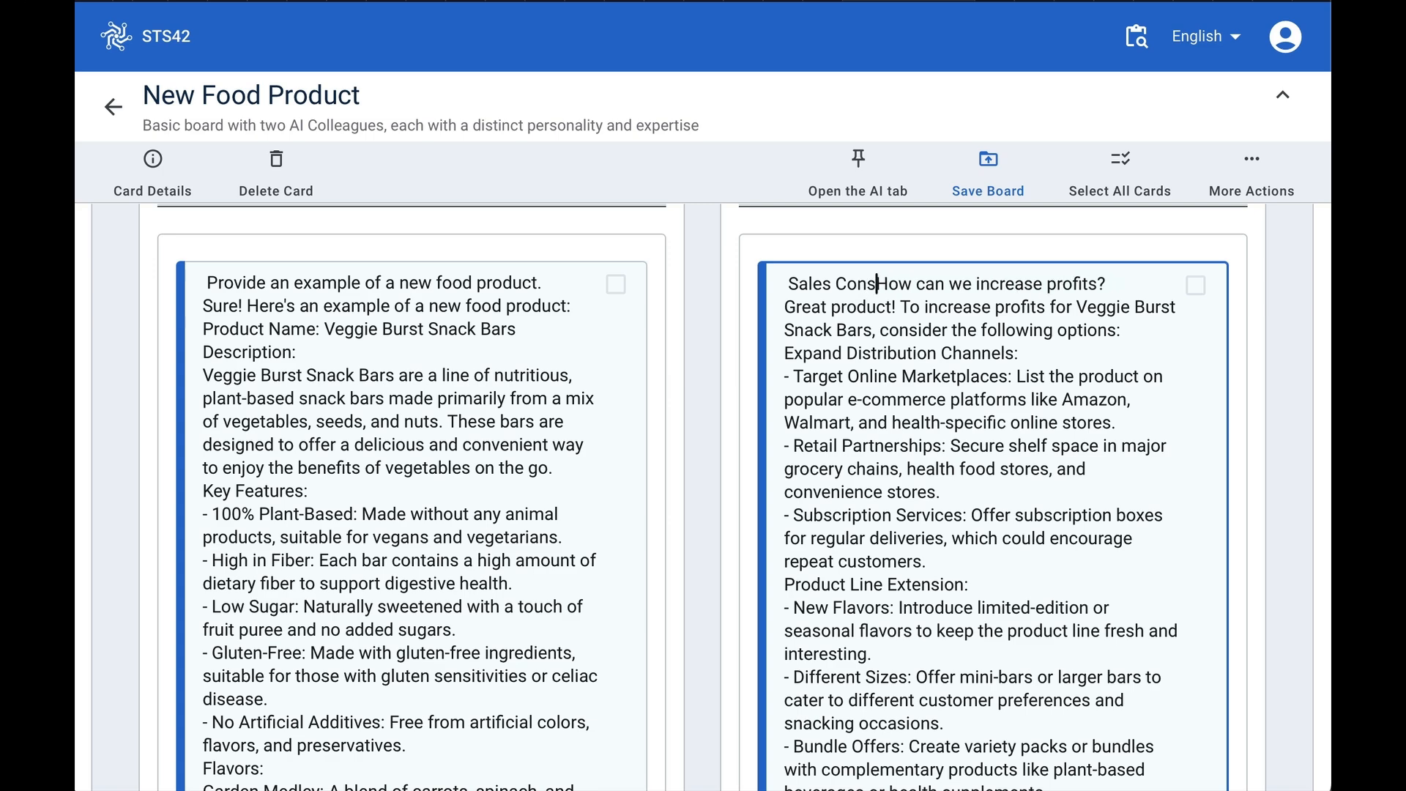
{"action": "type", "text": ":"}
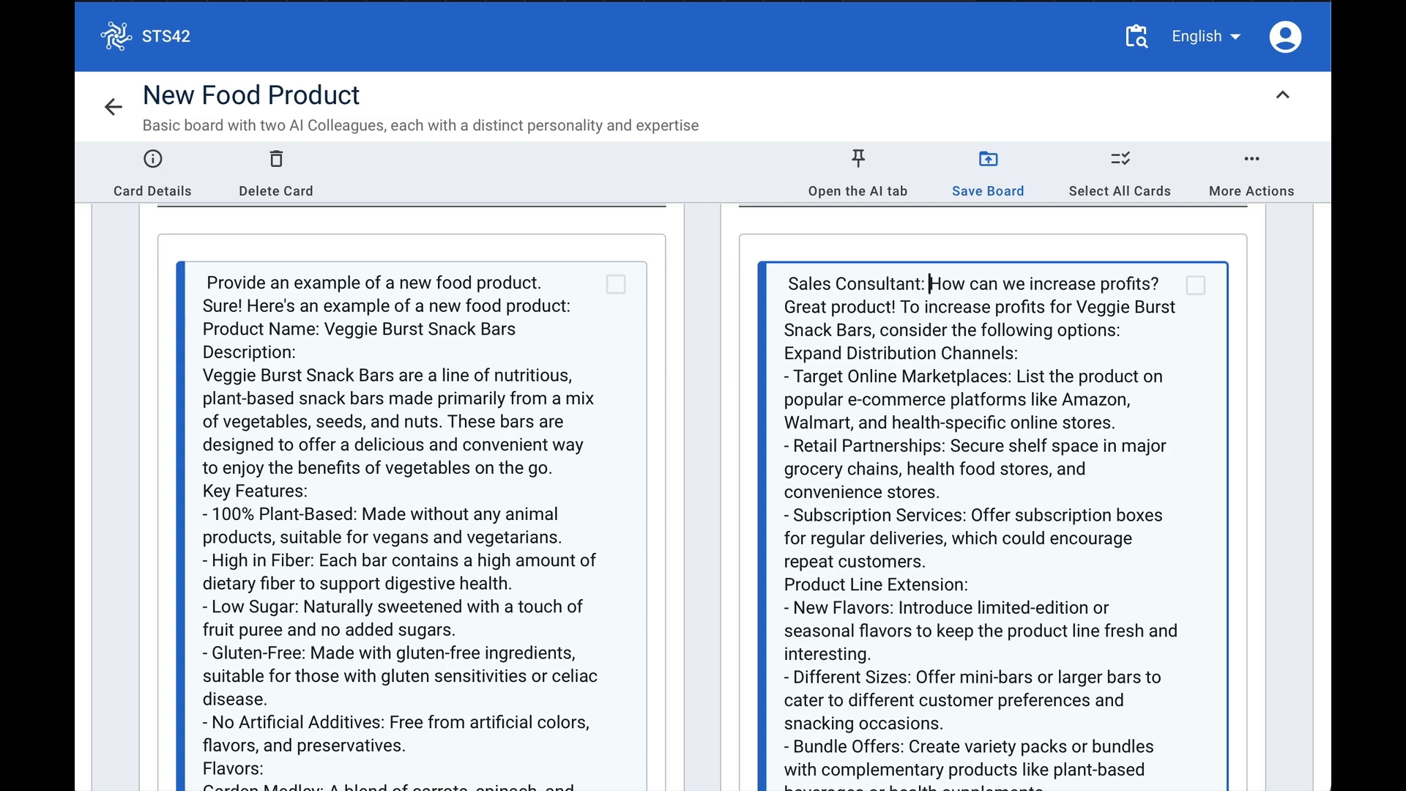
- Prefix the profit question in the left history entry with 'Finance:'
{"action": "scroll", "coordinate": [545, 504], "scroll_direction": "down", "scroll_amount": 12}
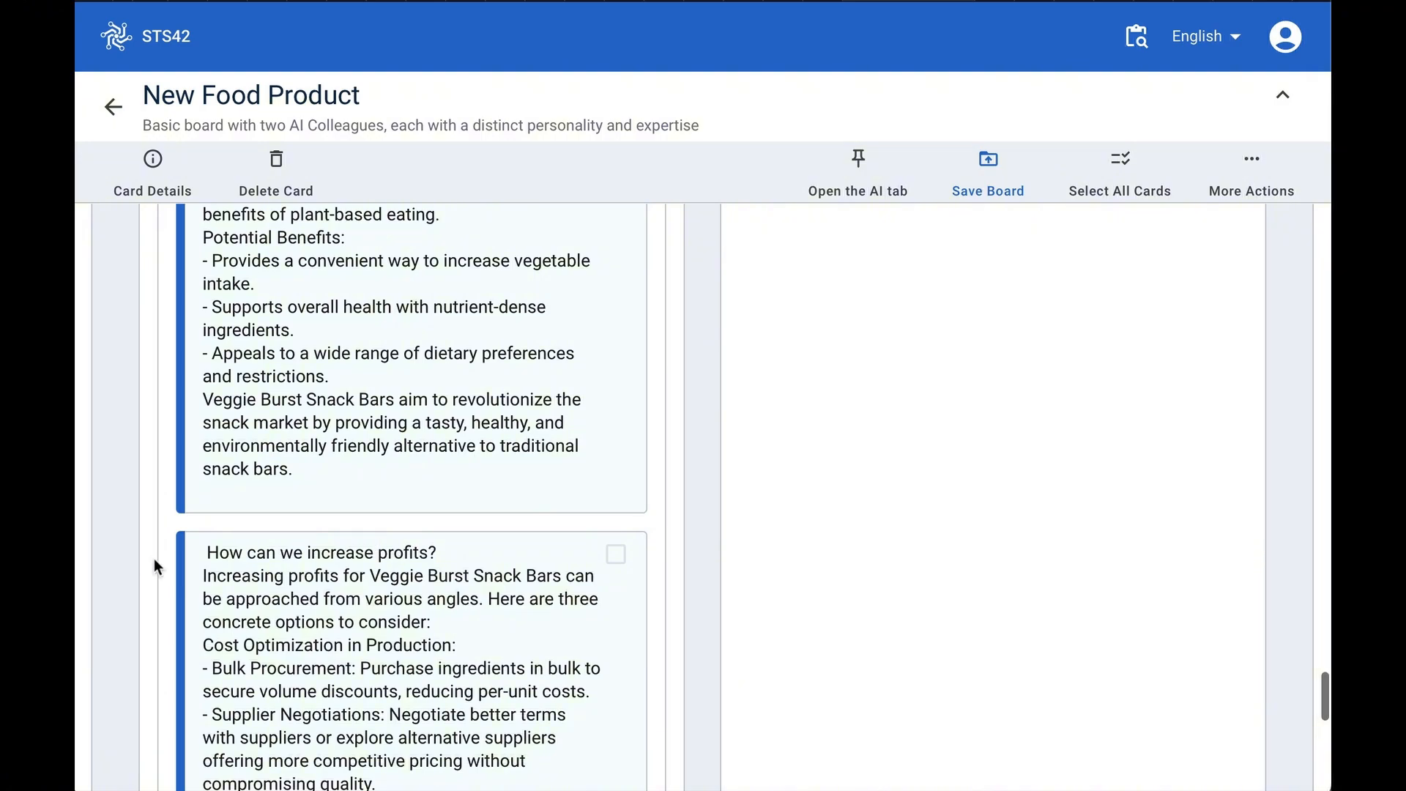
{"action": "left_click", "coordinate": [212, 552]}
{"action": "type", "text": "Finance:"}
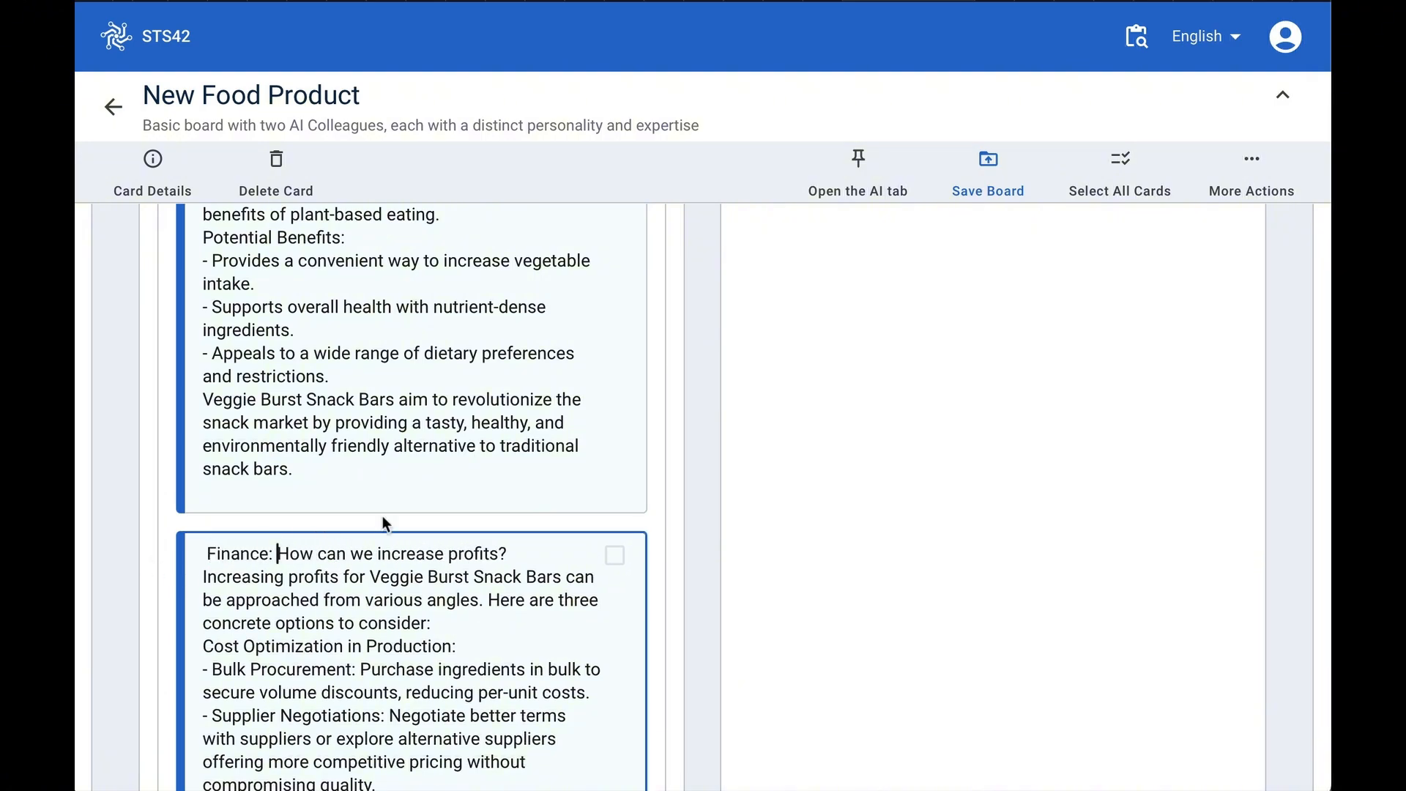
- Change the left AI colleague's personality to ESG Consultant /en
{"action": "scroll", "coordinate": [382, 516], "scroll_direction": "up", "scroll_amount": 10}
{"action": "scroll", "coordinate": [383, 515], "scroll_direction": "up", "scroll_amount": 14}
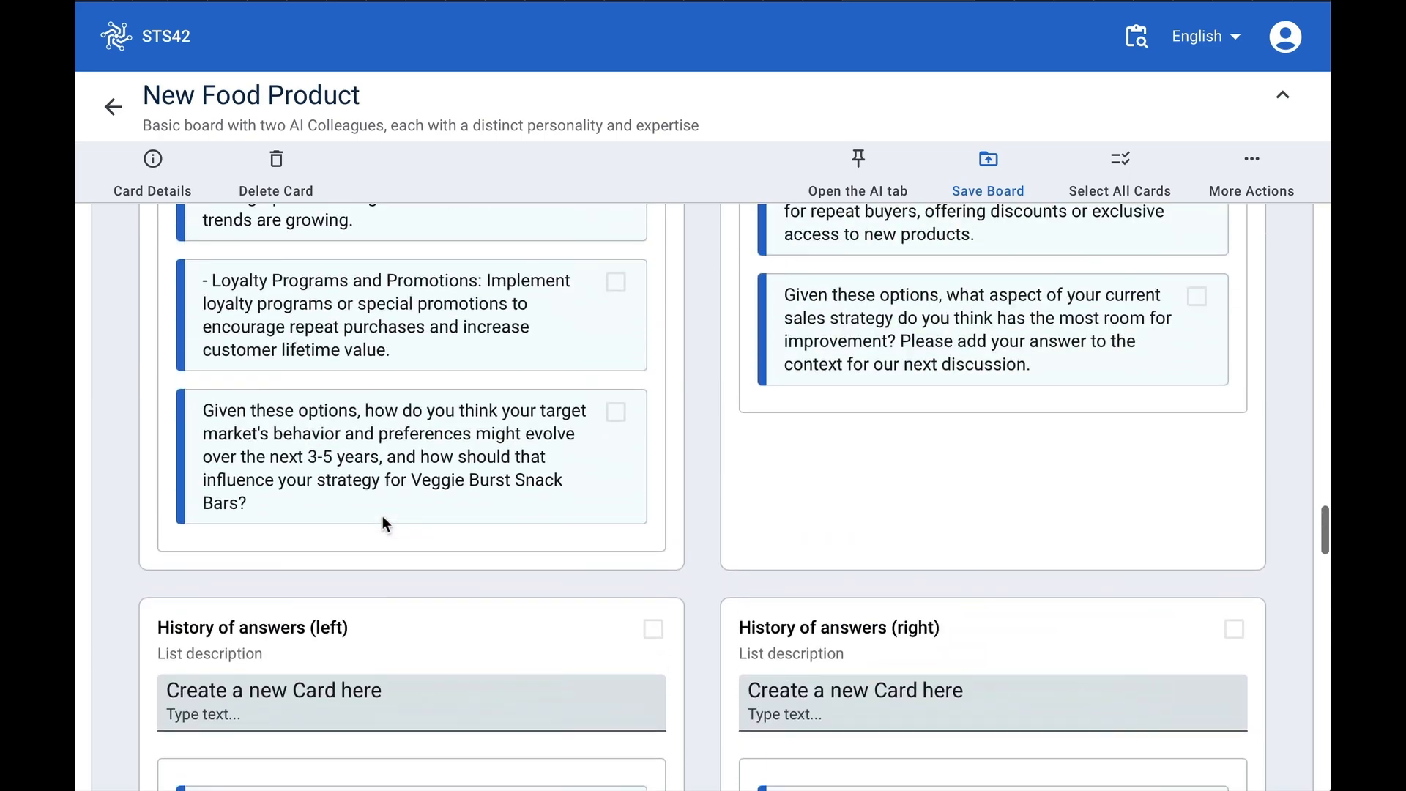
{"action": "scroll", "coordinate": [382, 516], "scroll_direction": "up", "scroll_amount": 12}
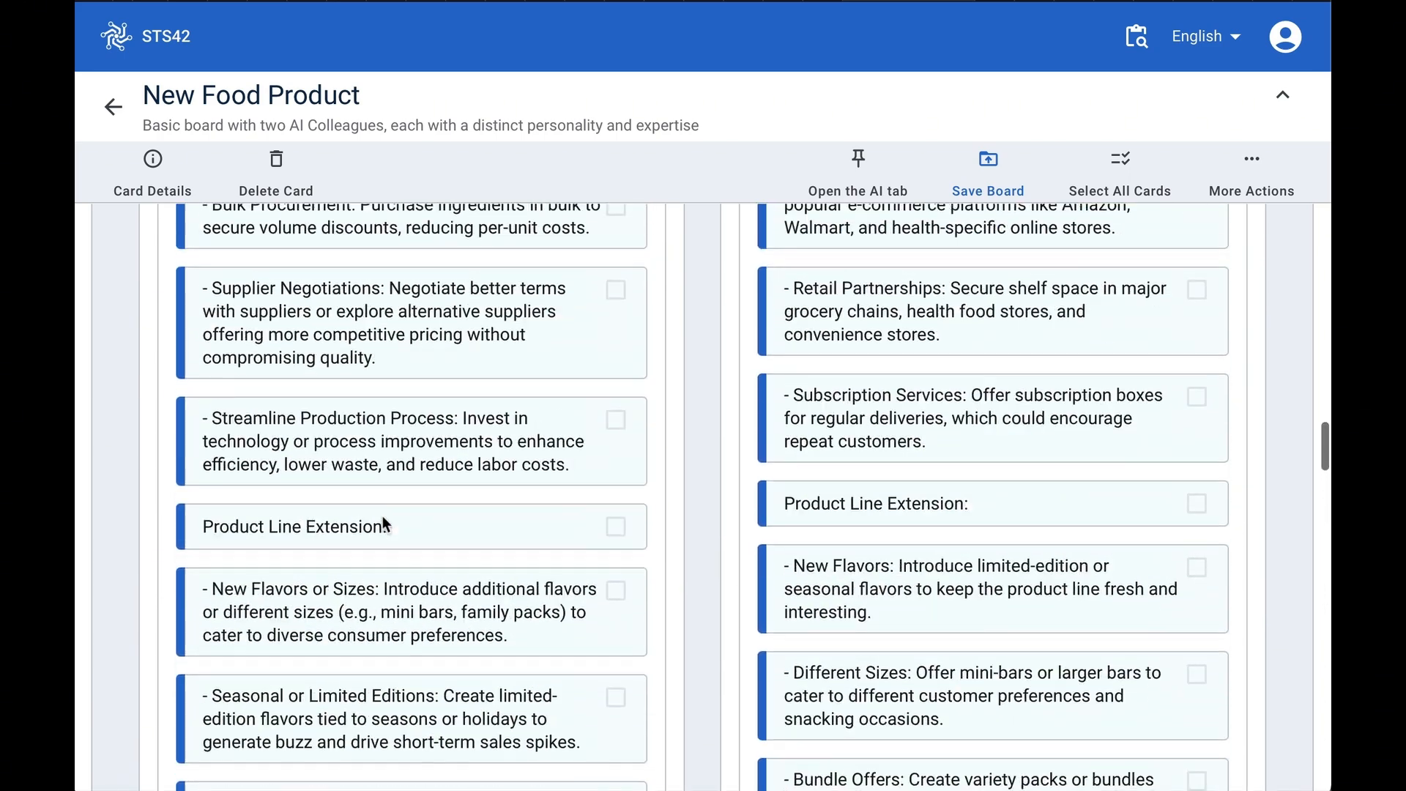
{"action": "scroll", "coordinate": [382, 516], "scroll_direction": "up", "scroll_amount": 3}
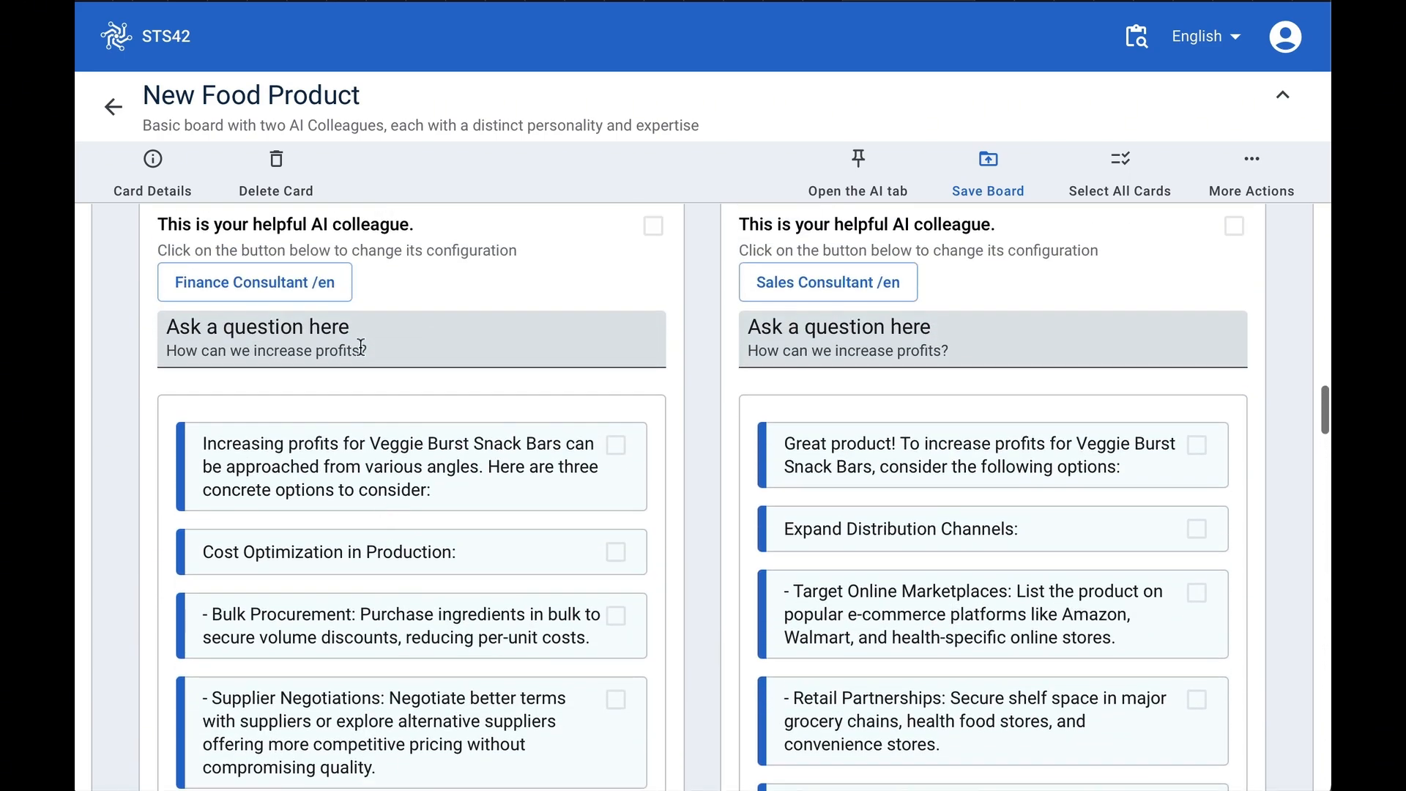
{"action": "left_click", "coordinate": [335, 288]}
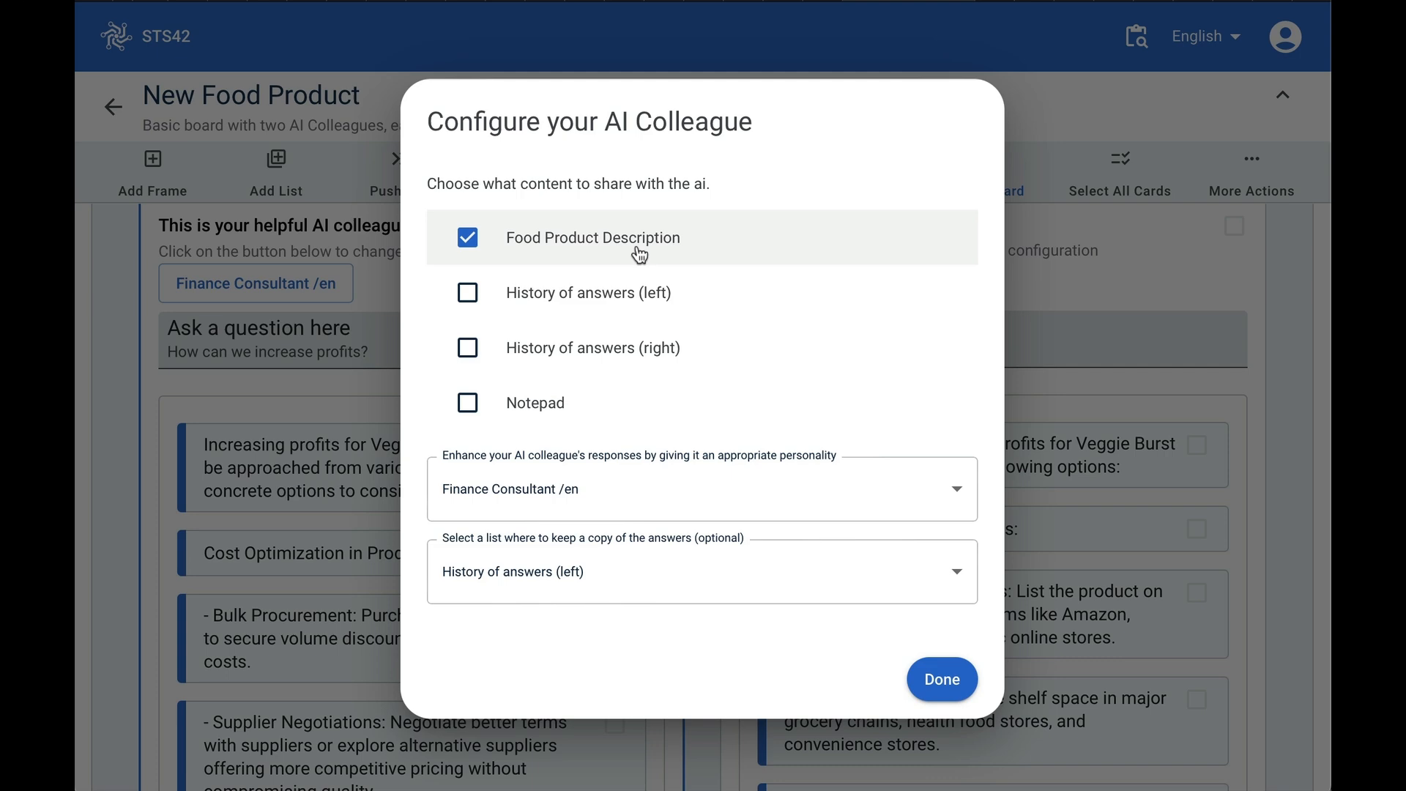
{"action": "left_click", "coordinate": [920, 492]}
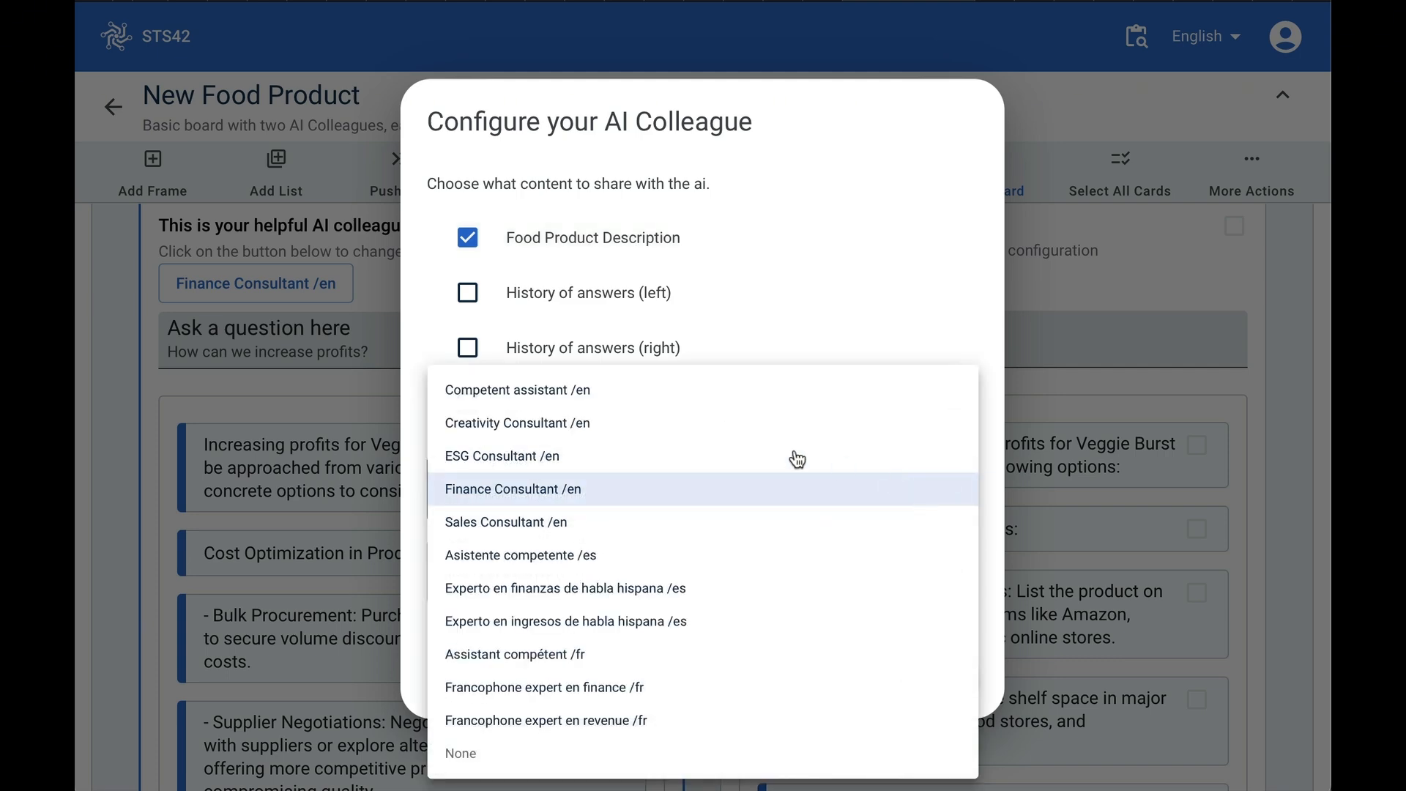
{"action": "left_click", "coordinate": [736, 461]}
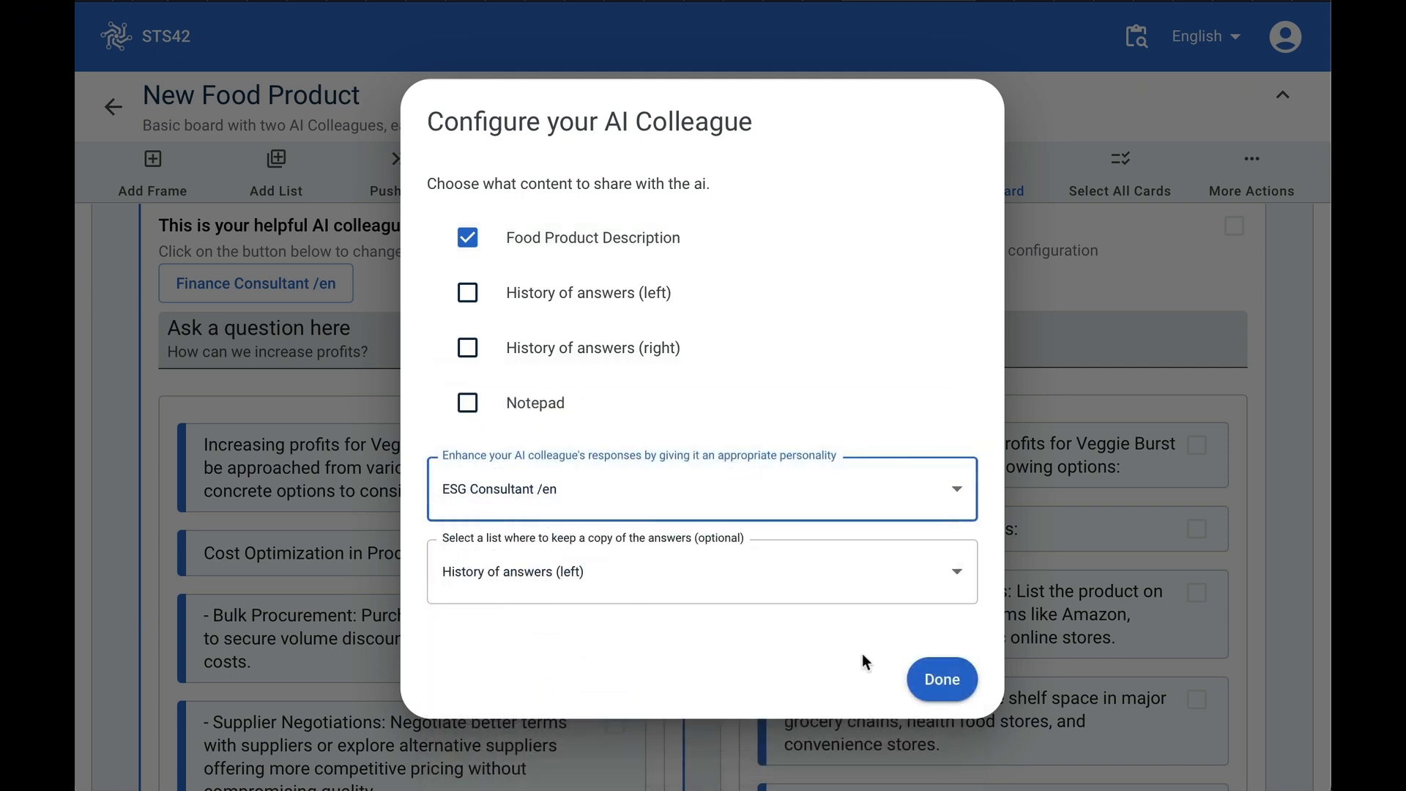
{"action": "left_click", "coordinate": [944, 681]}
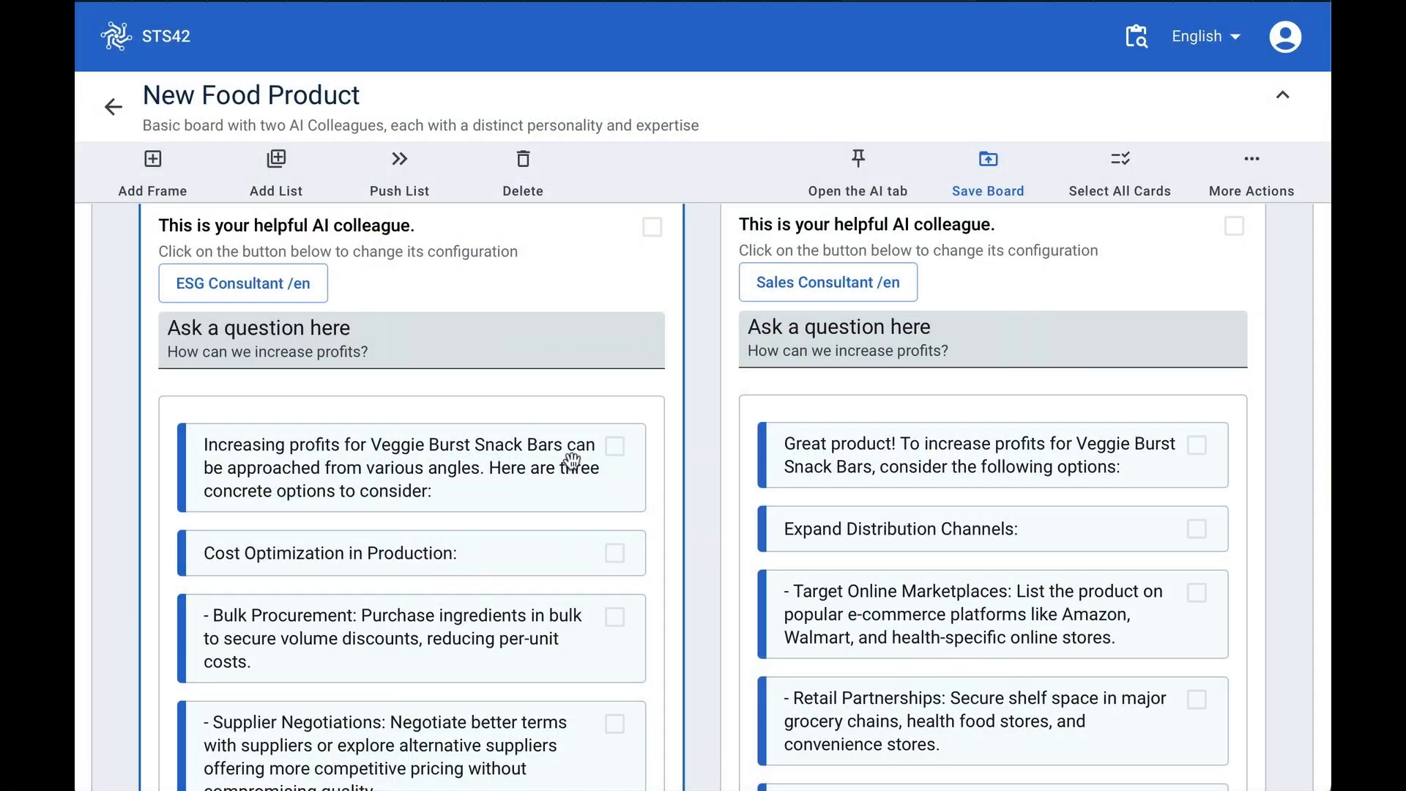
- Replace the left colleague's question with 'How we can maximize ESG compliance'
{"action": "triple_click", "coordinate": [420, 344]}
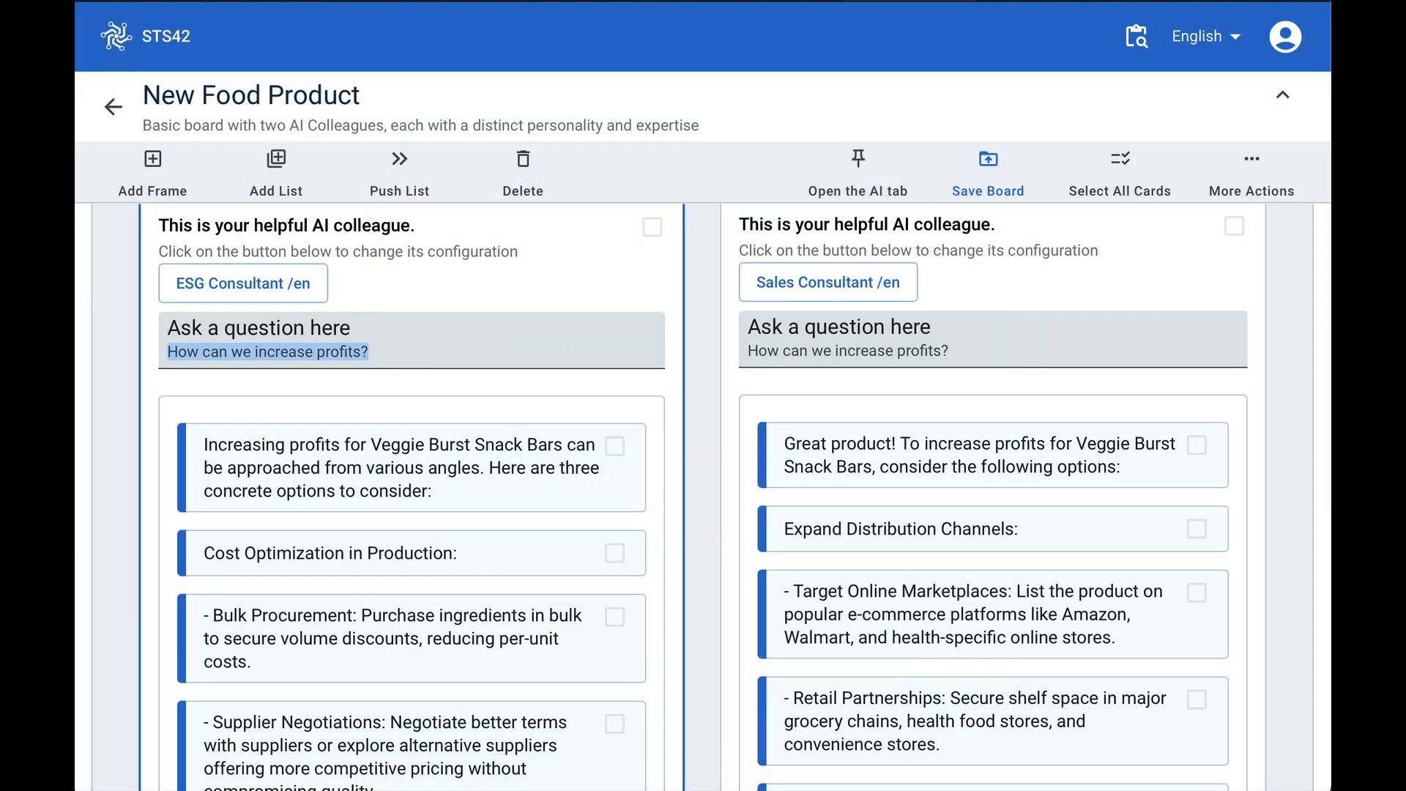
{"action": "type", "text": "H"}
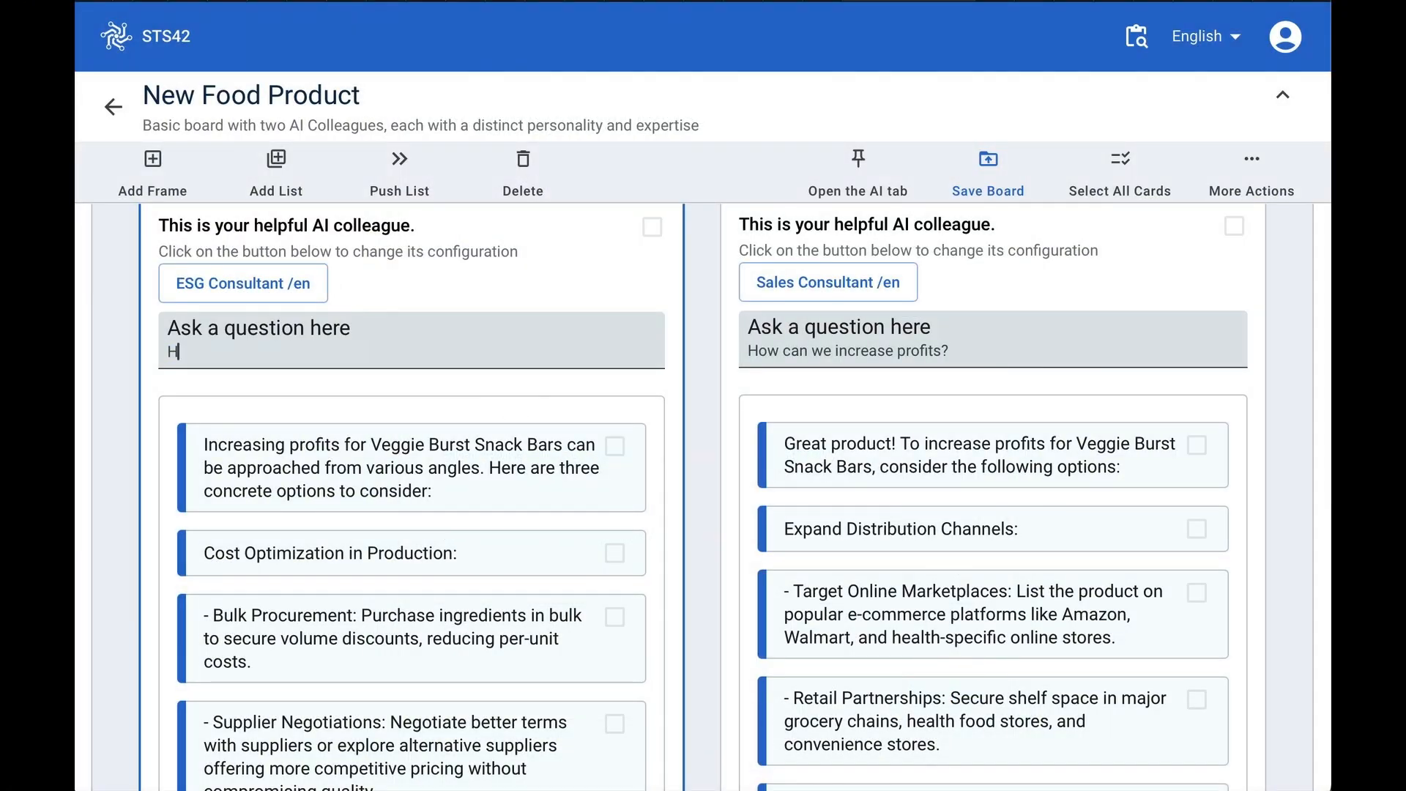
{"action": "type", "text": "ow we can maximize "}
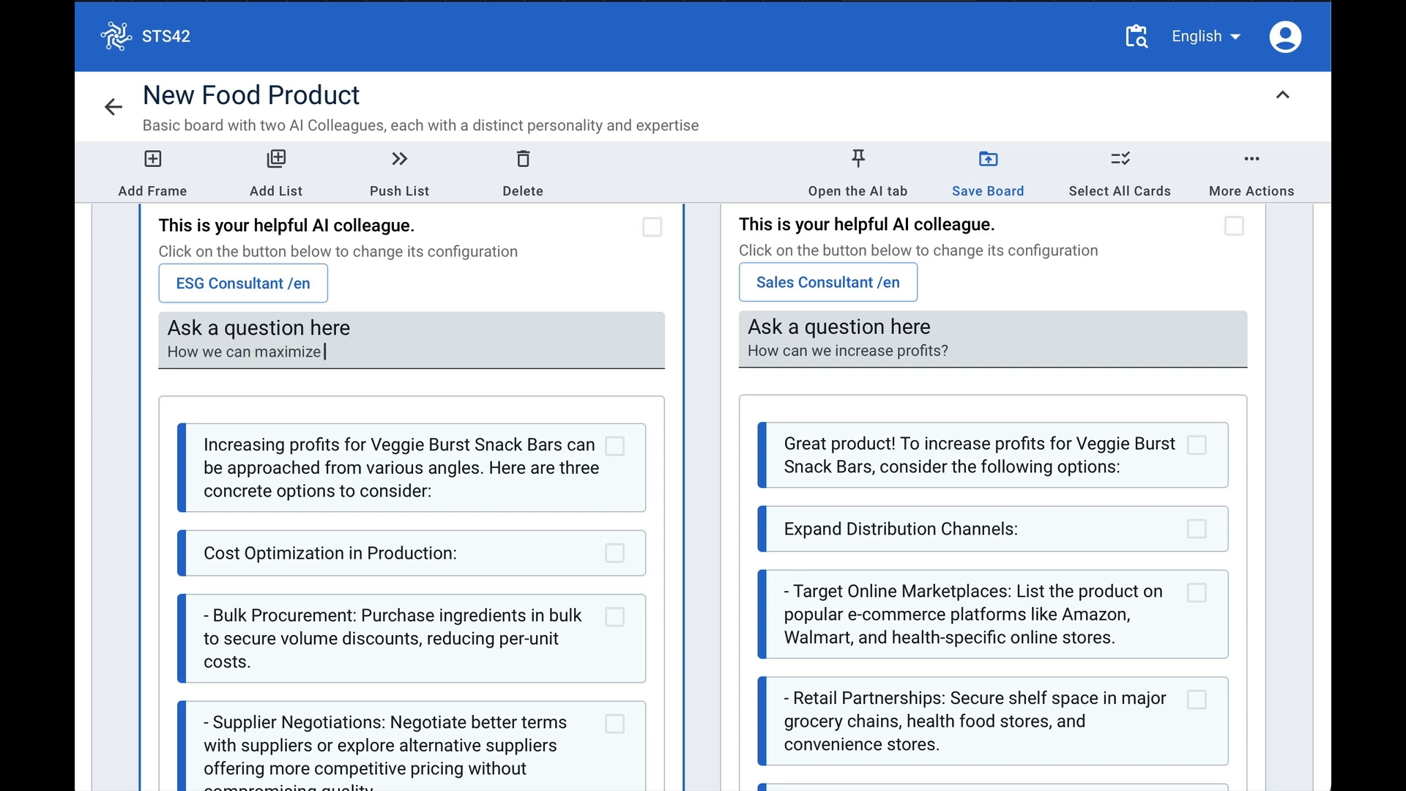
{"action": "type", "text": "ESG compla"}
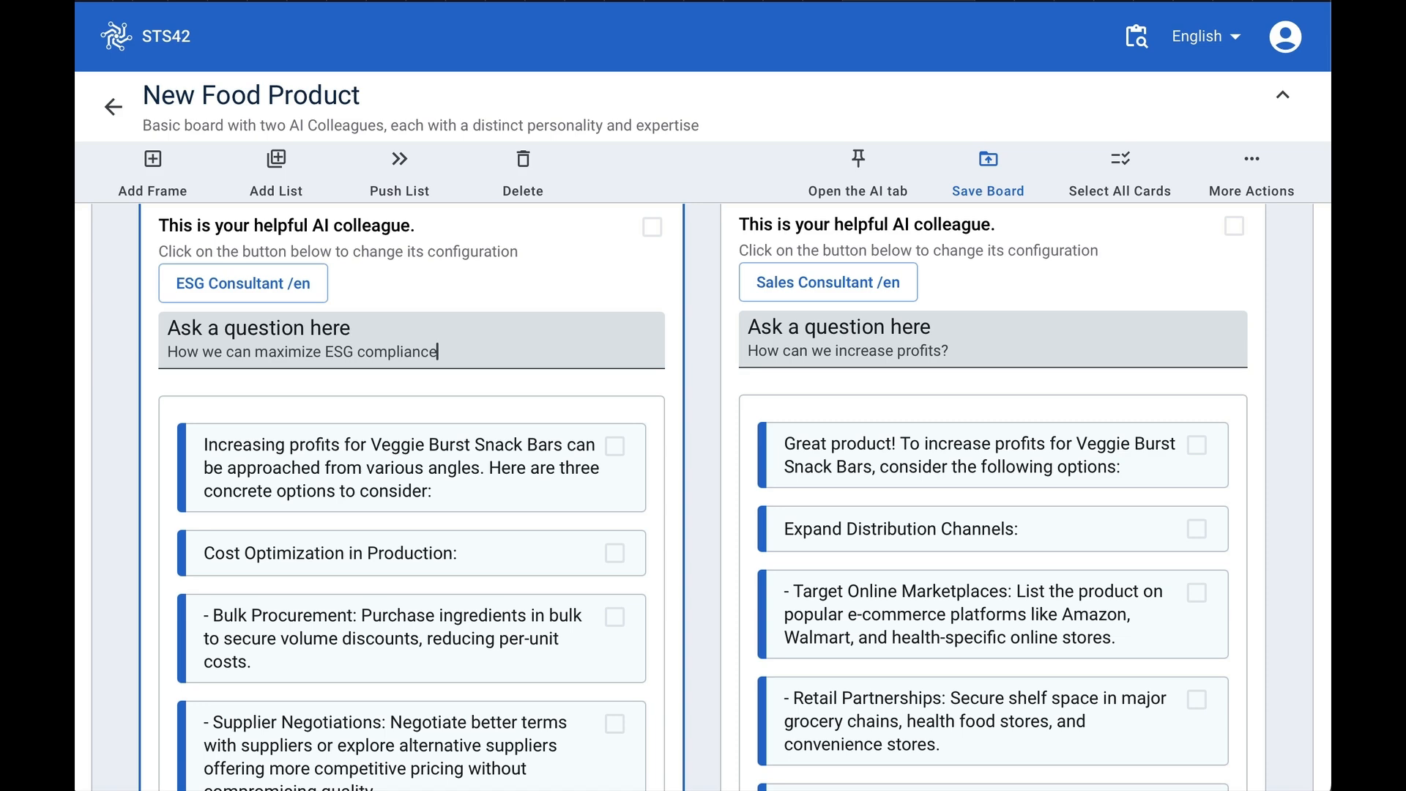
- Check the left colleague's configuration settings and return to its question field
{"action": "left_click", "coordinate": [173, 285]}
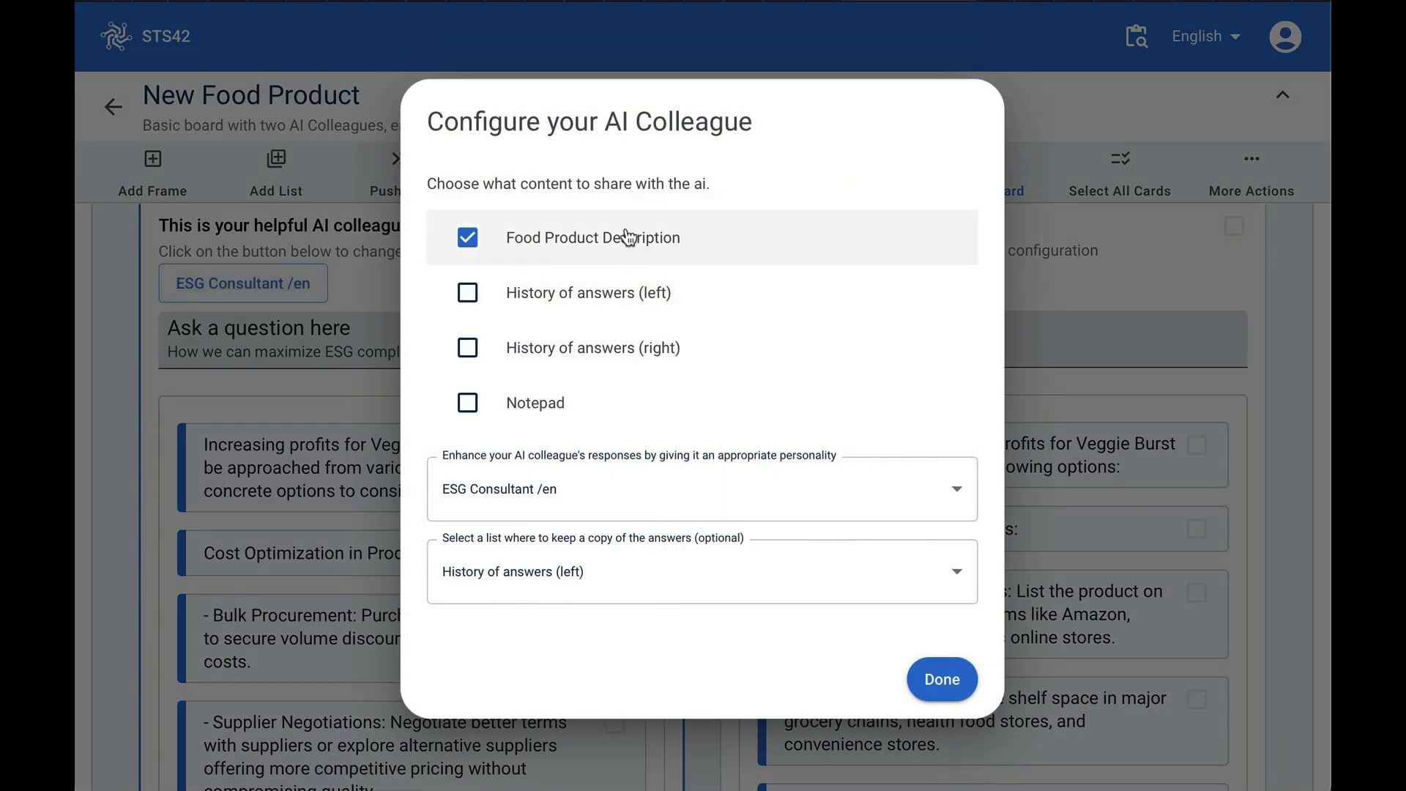
{"action": "left_click", "coordinate": [960, 683]}
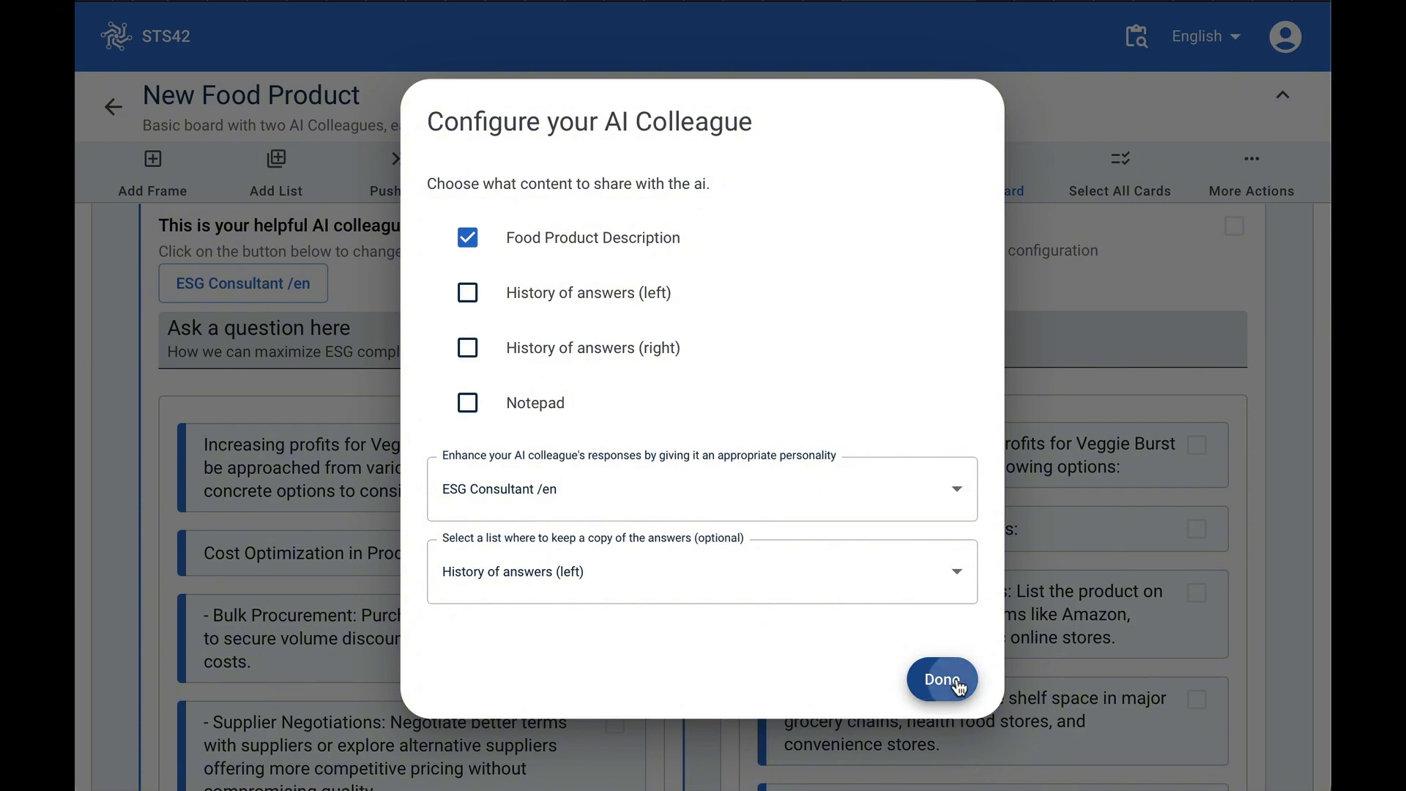
{"action": "left_click", "coordinate": [508, 358]}
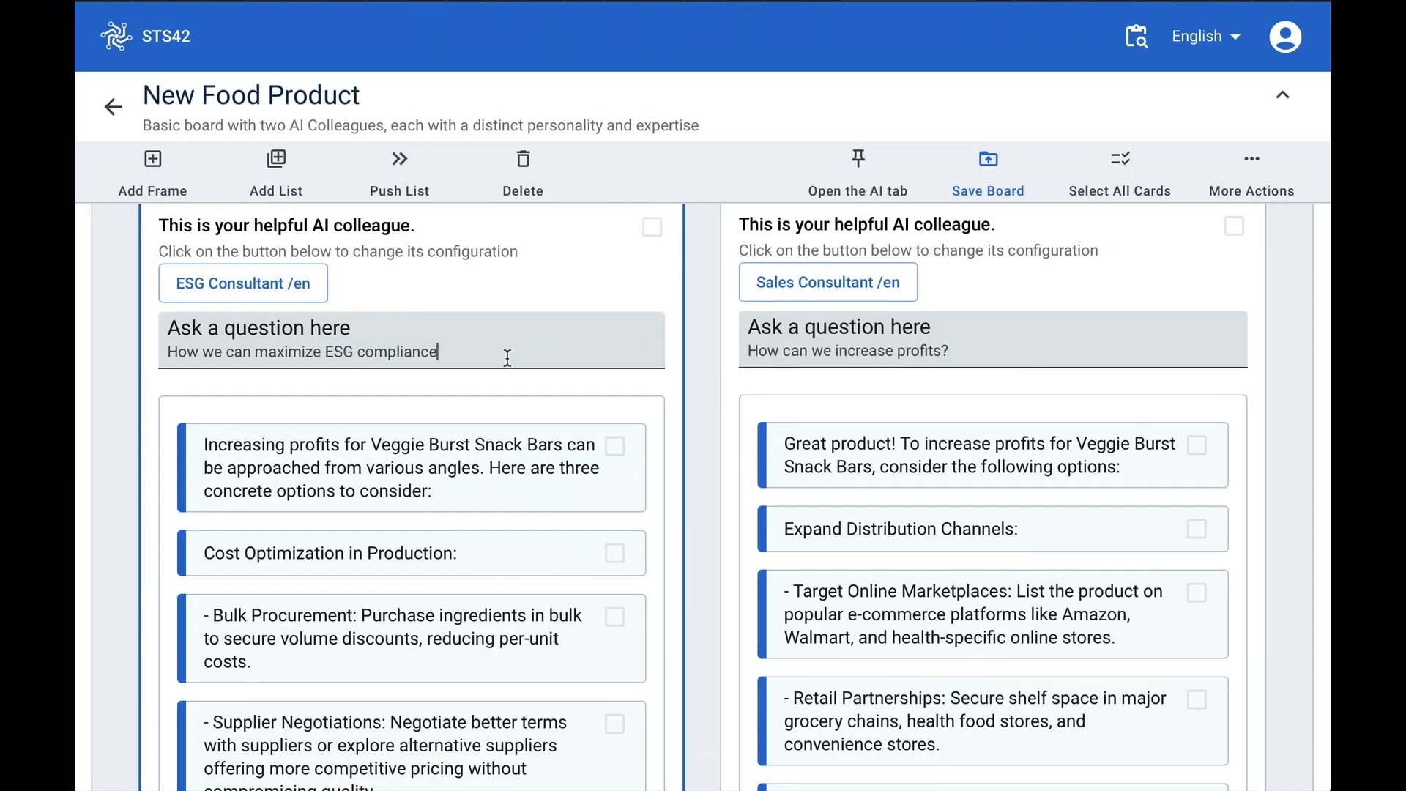
- Submit the ESG question to the left colleague and retitle its card 'ESG Consulting Advice'
{"action": "key", "text": "Return"}
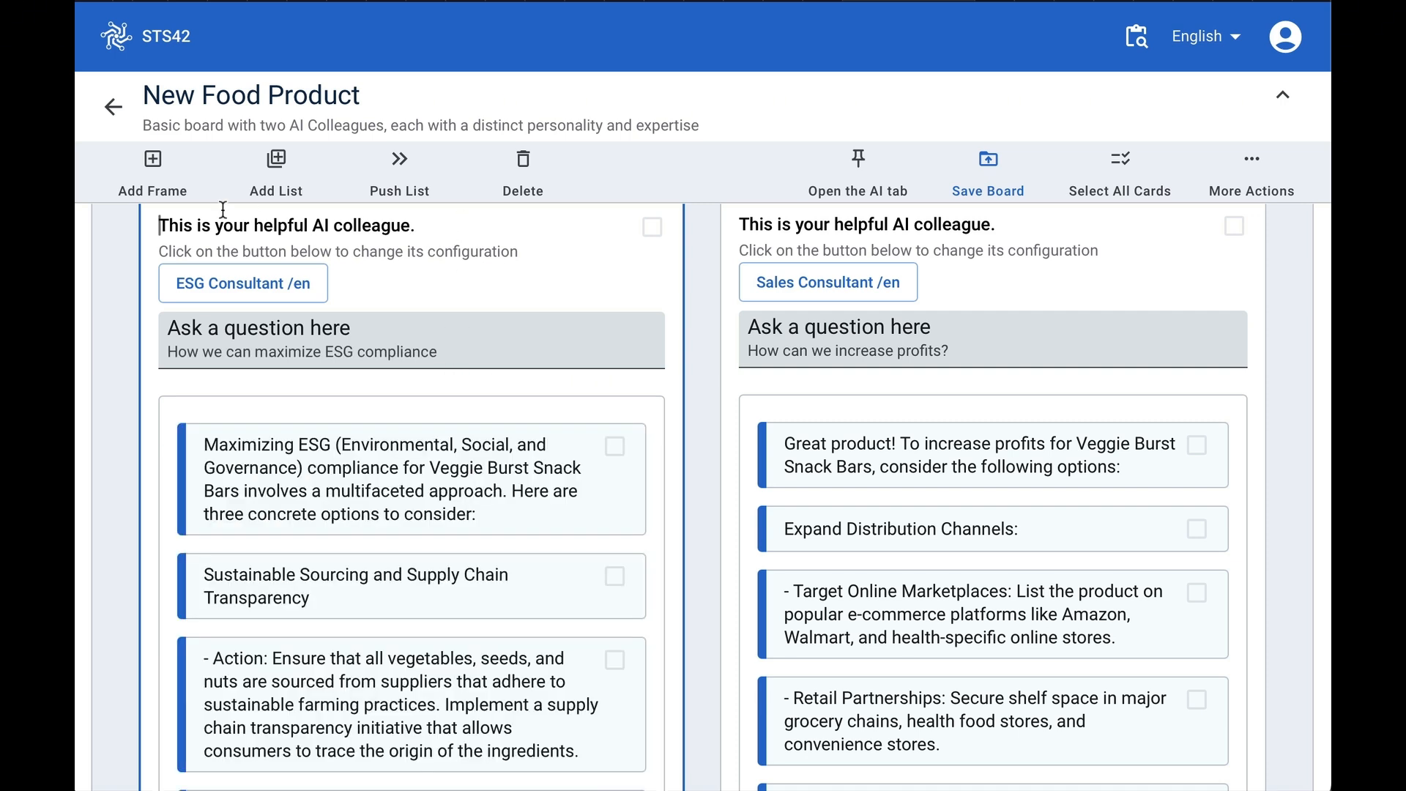
{"action": "key", "text": "ctrl+a"}
{"action": "type", "text": "E"}
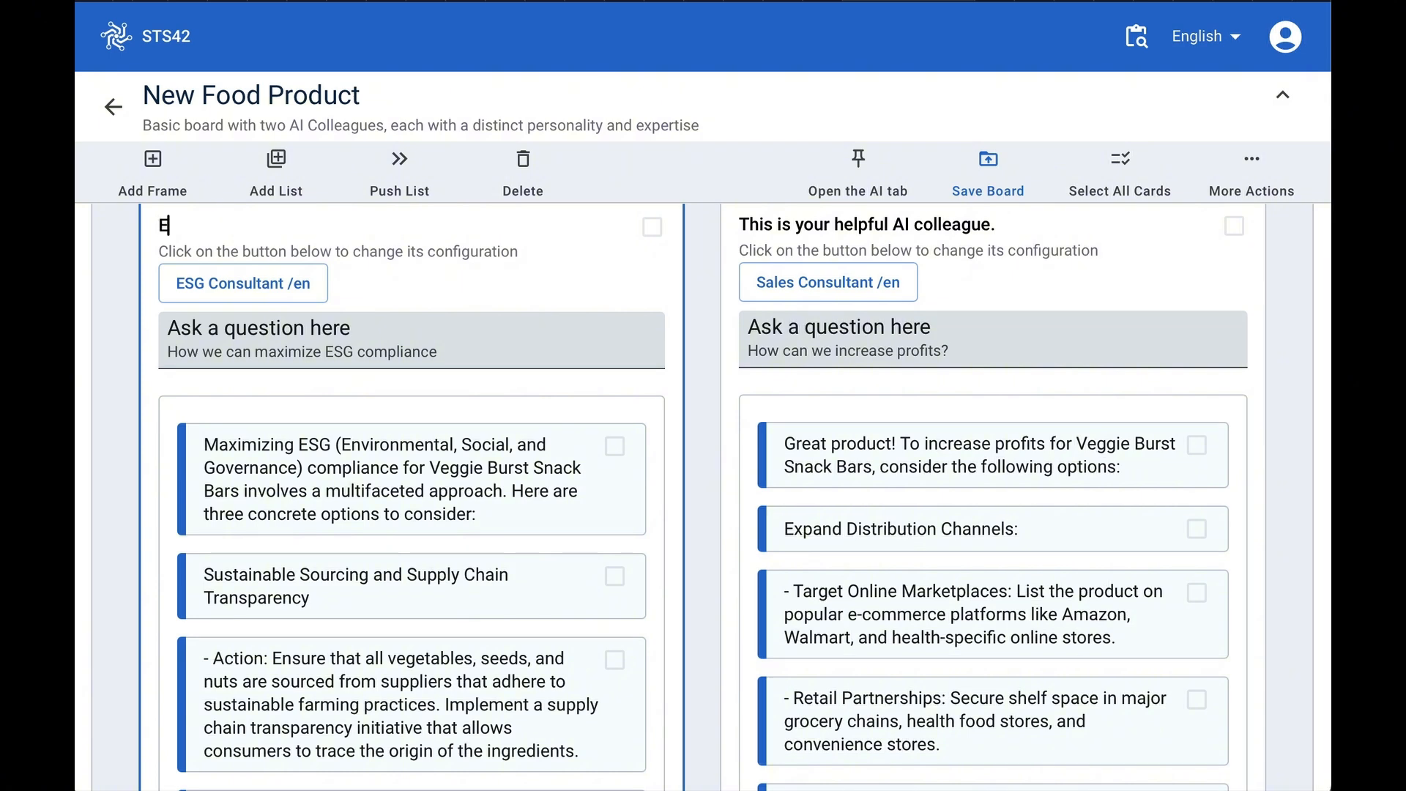
{"action": "type", "text": "SG Consulting Advice"}
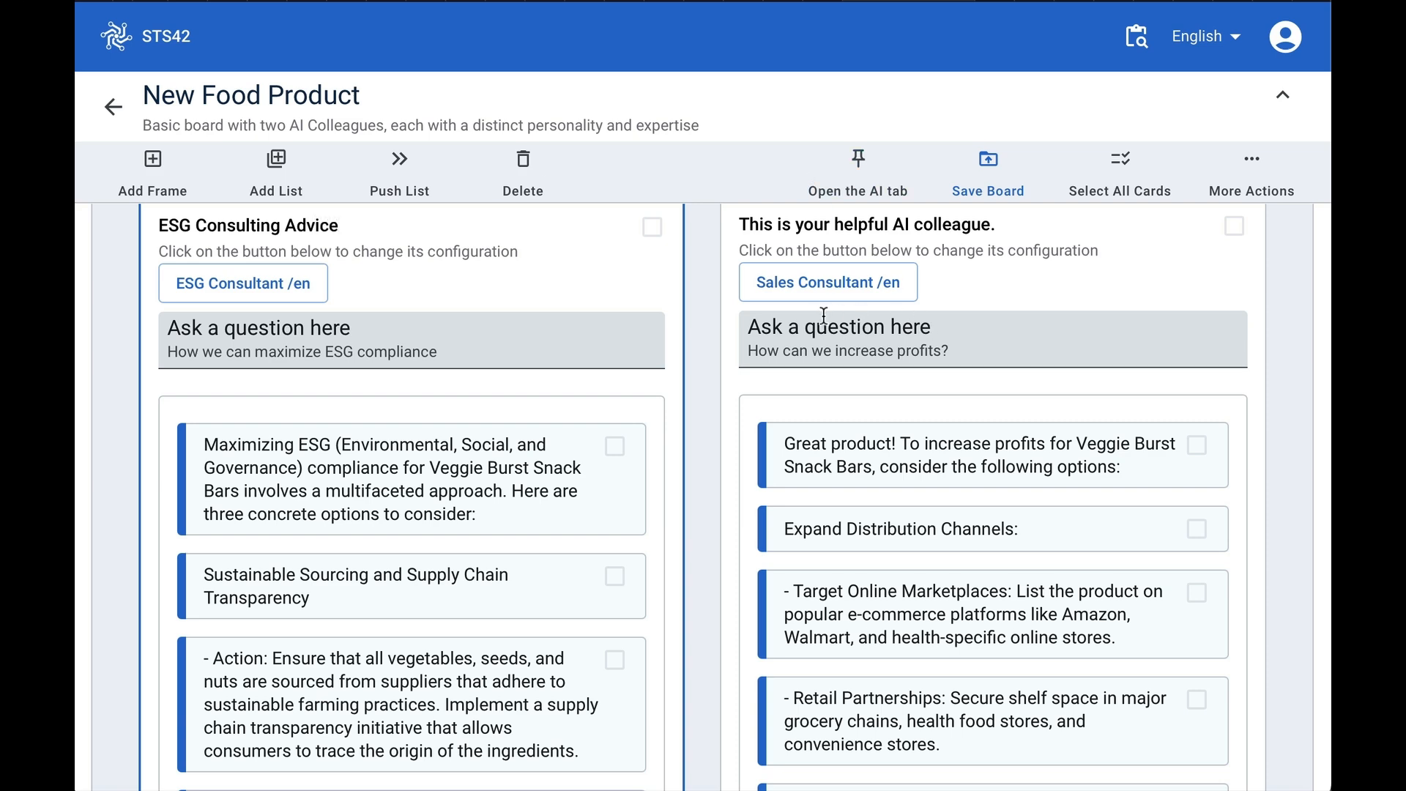
- Read through the left colleague's ESG compliance answers
{"action": "scroll", "coordinate": [475, 688], "scroll_direction": "down", "scroll_amount": 2}
{"action": "scroll", "coordinate": [475, 689], "scroll_direction": "down", "scroll_amount": 4}
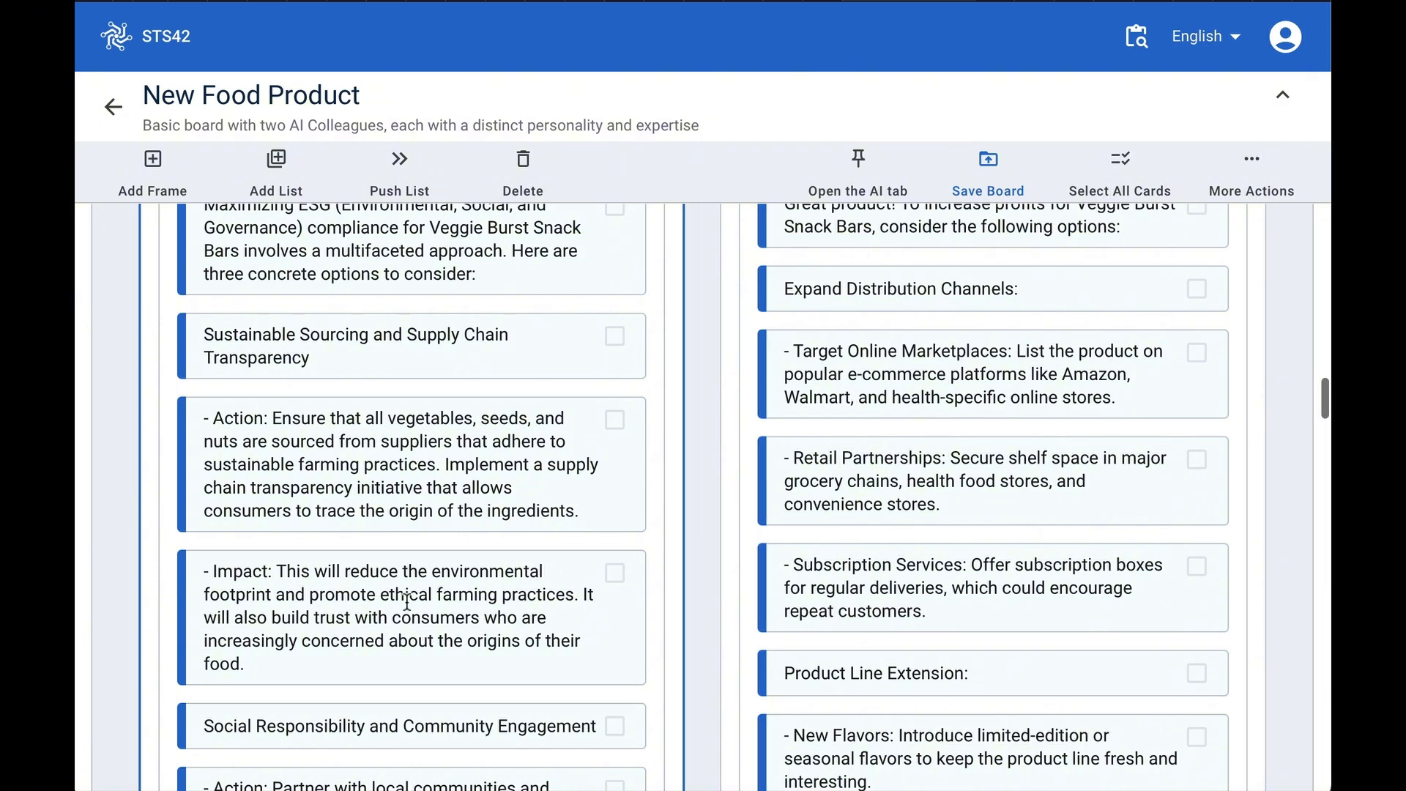
{"action": "scroll", "coordinate": [406, 571], "scroll_direction": "down", "scroll_amount": 2}
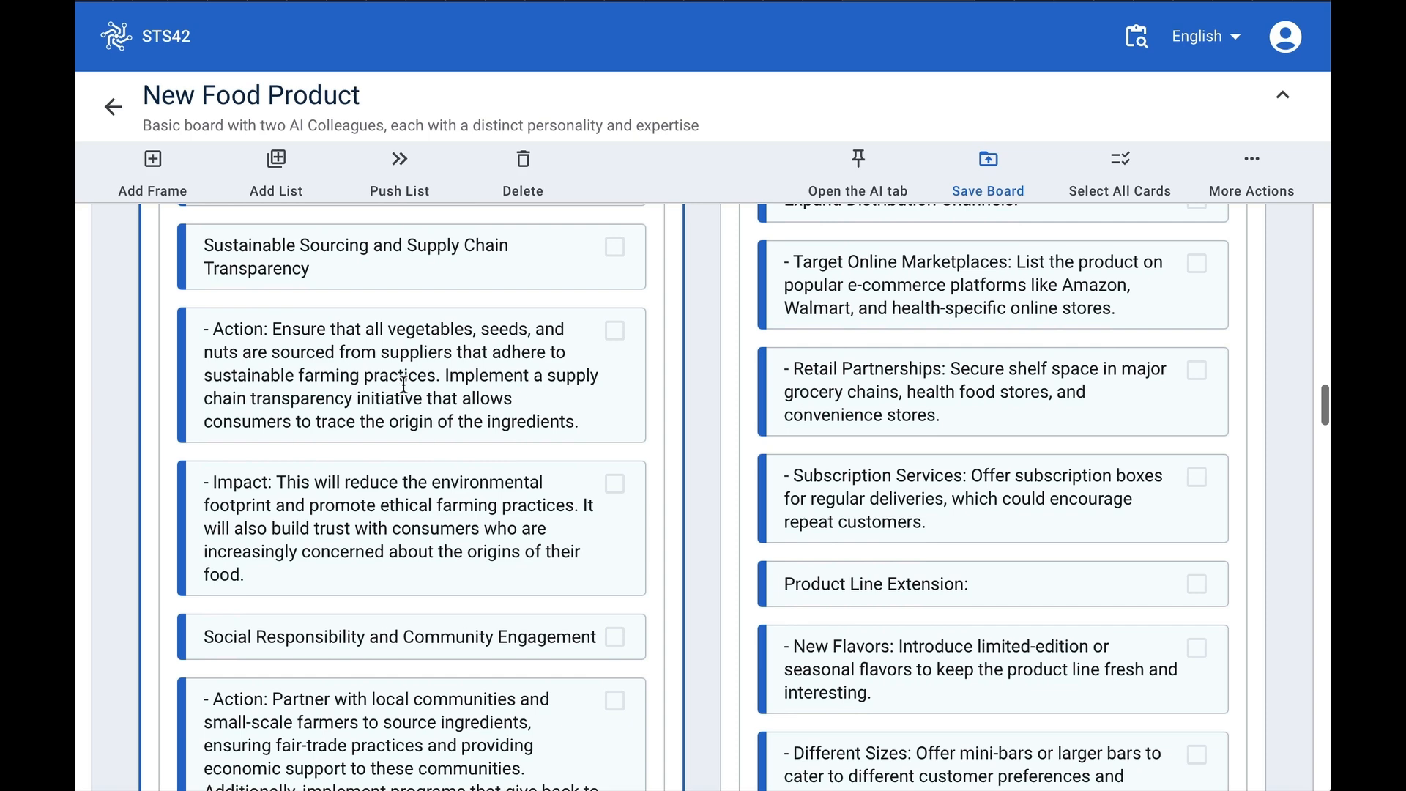
{"action": "scroll", "coordinate": [425, 564], "scroll_direction": "down", "scroll_amount": 3}
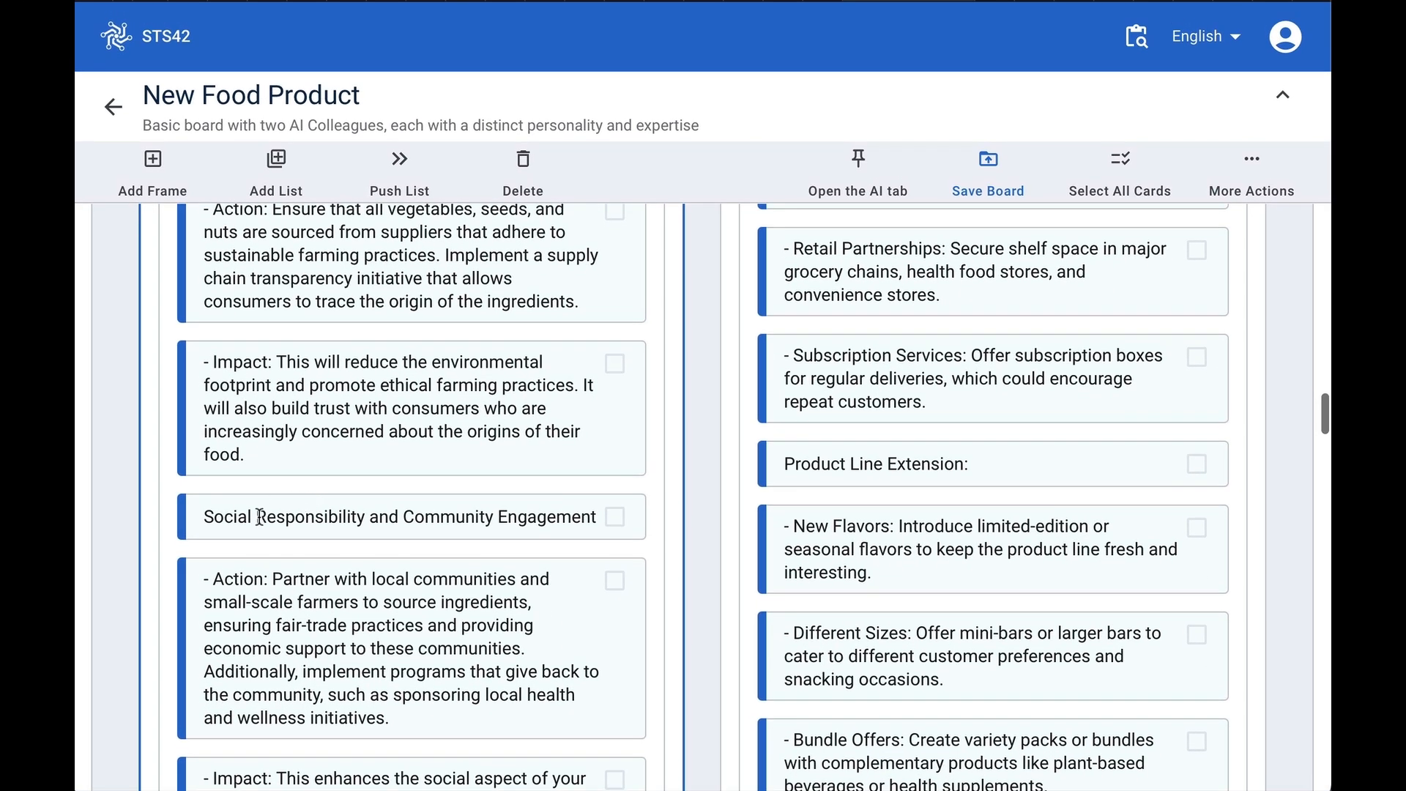
{"action": "scroll", "coordinate": [404, 649], "scroll_direction": "down", "scroll_amount": 5}
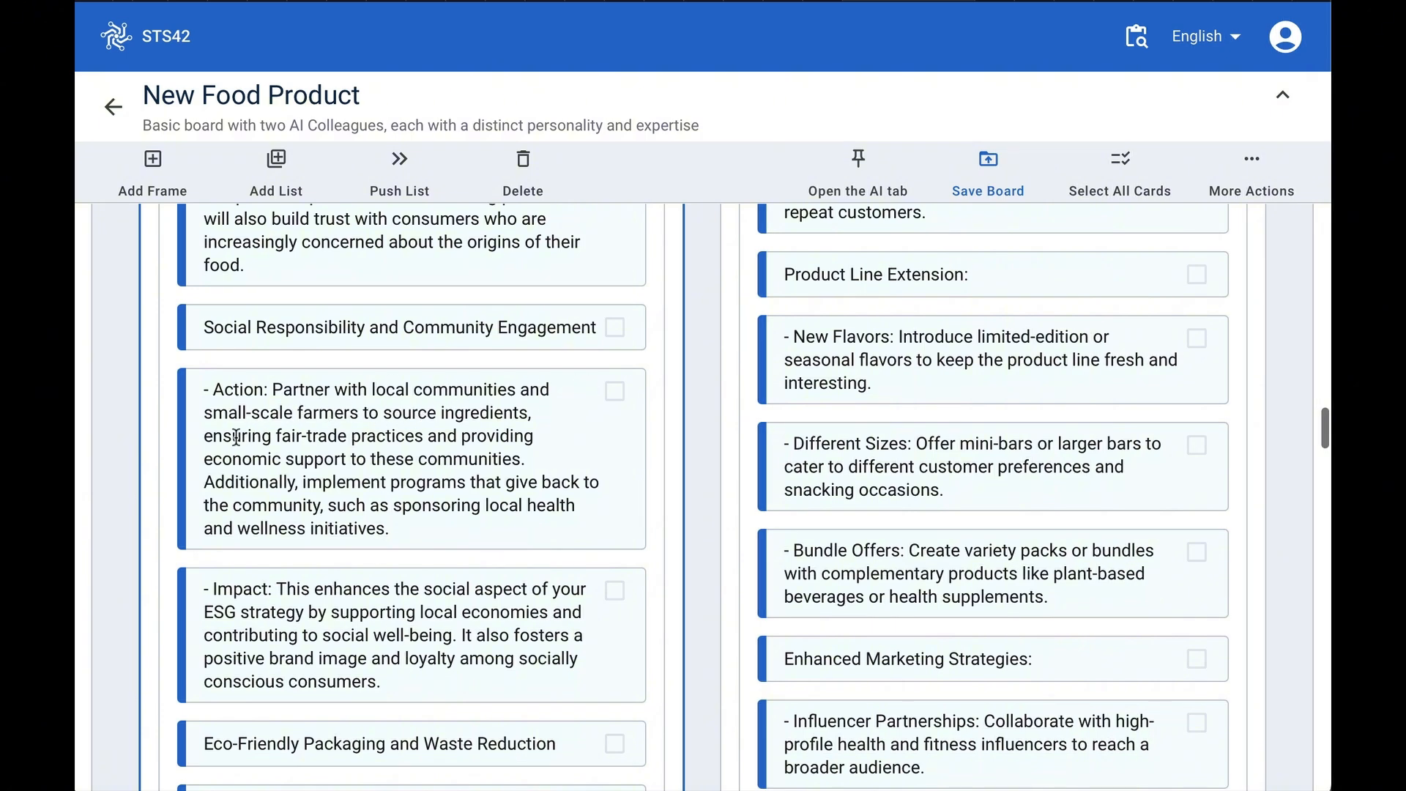
{"action": "scroll", "coordinate": [354, 528], "scroll_direction": "down", "scroll_amount": 5}
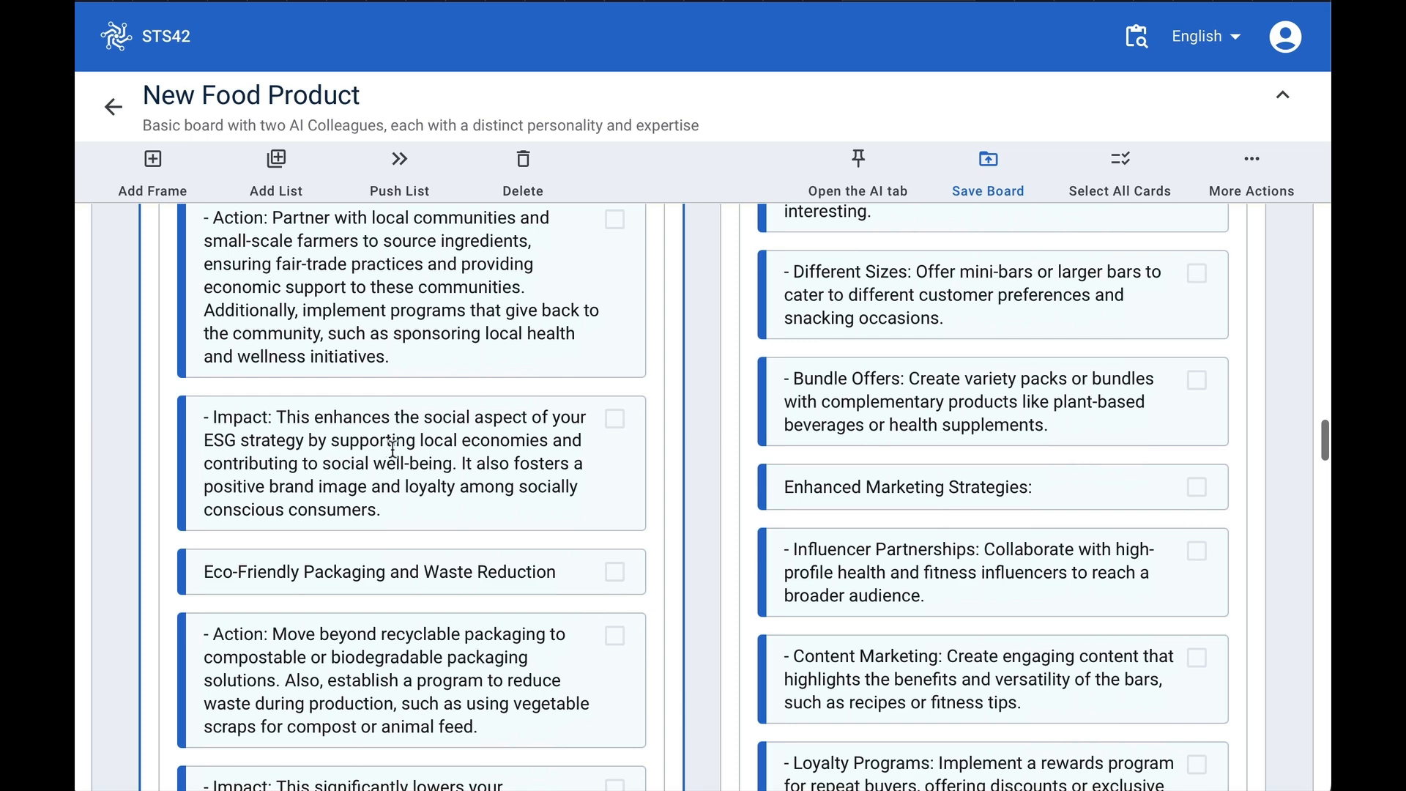
{"action": "scroll", "coordinate": [415, 575], "scroll_direction": "down", "scroll_amount": 5}
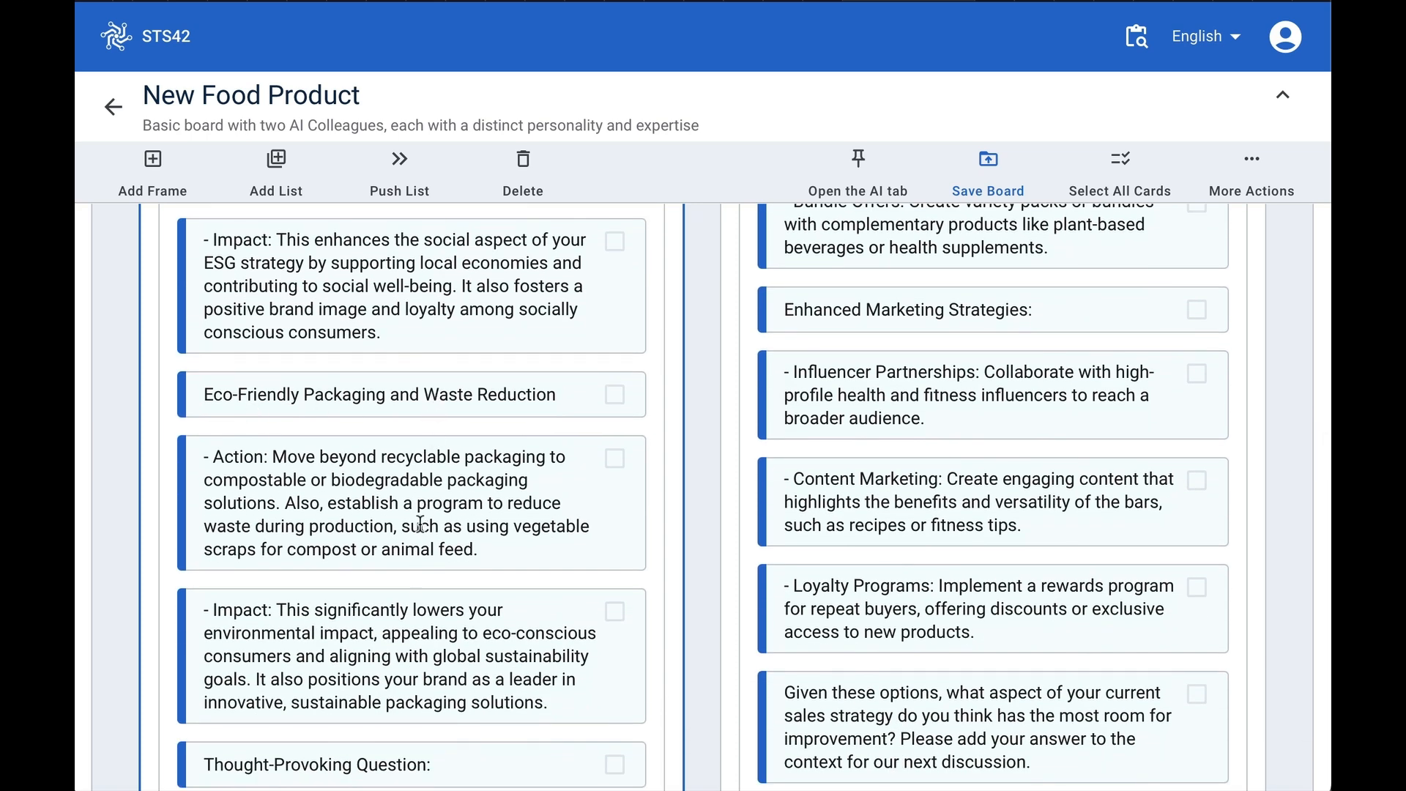
{"action": "scroll", "coordinate": [418, 523], "scroll_direction": "down", "scroll_amount": 3}
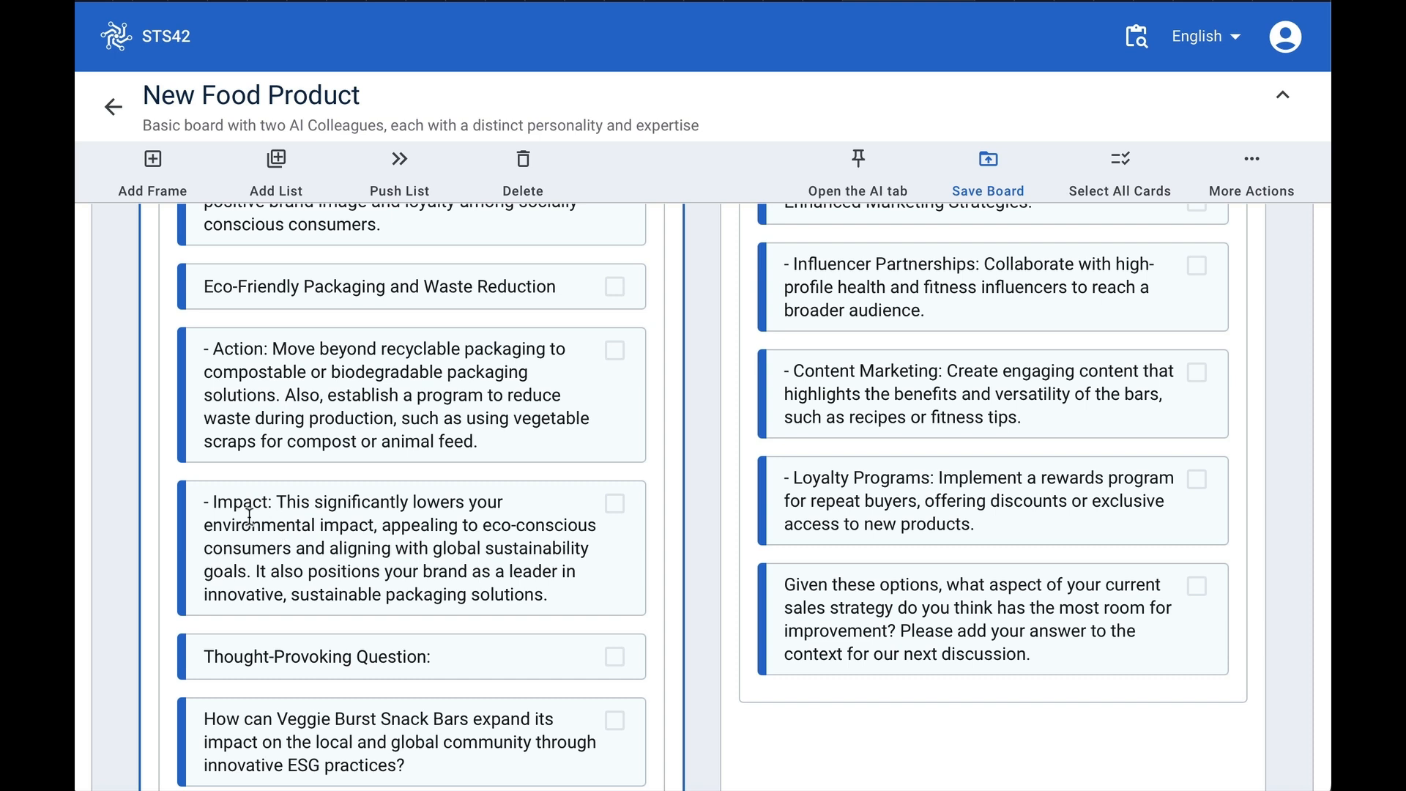
{"action": "scroll", "coordinate": [306, 562], "scroll_direction": "down", "scroll_amount": 2}
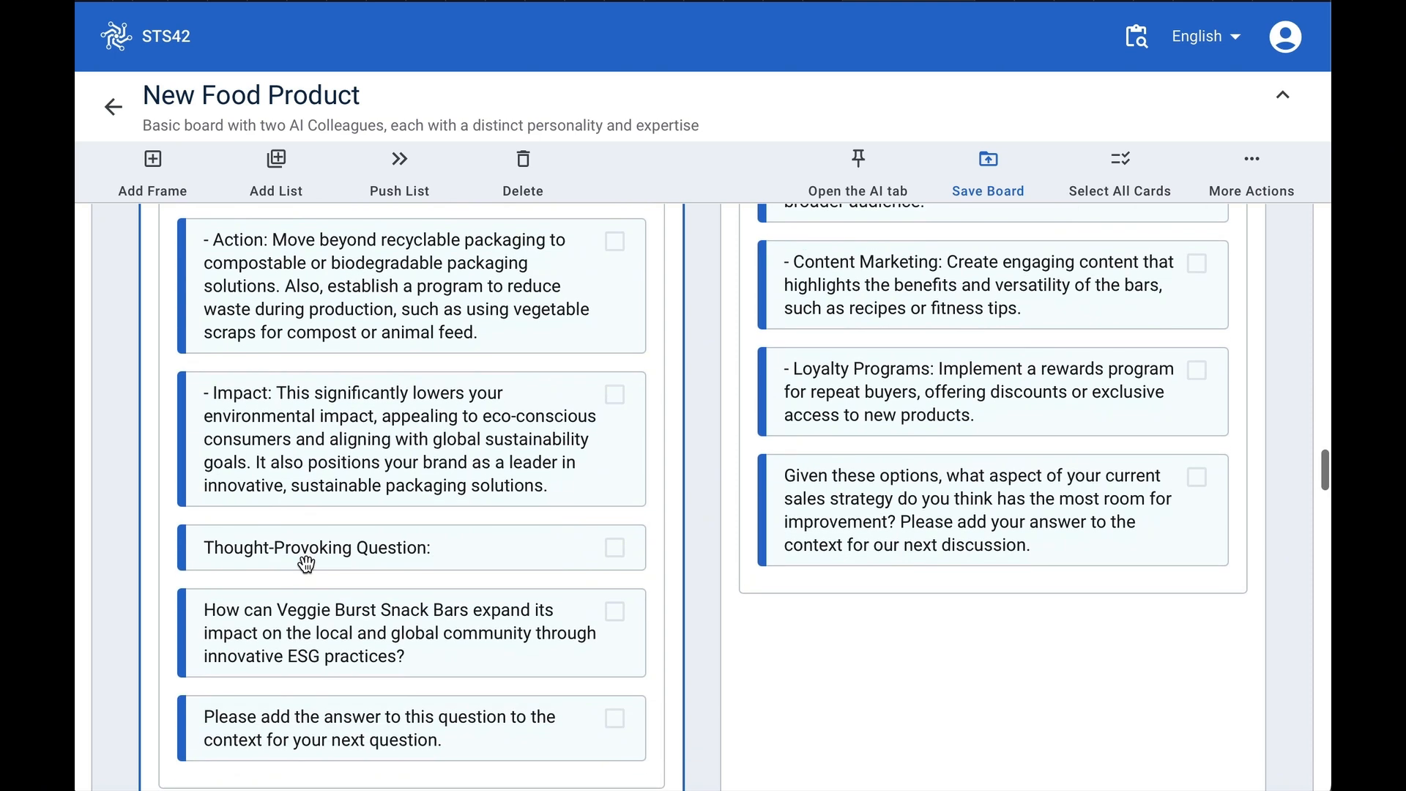
{"action": "scroll", "coordinate": [306, 562], "scroll_direction": "down", "scroll_amount": 1}
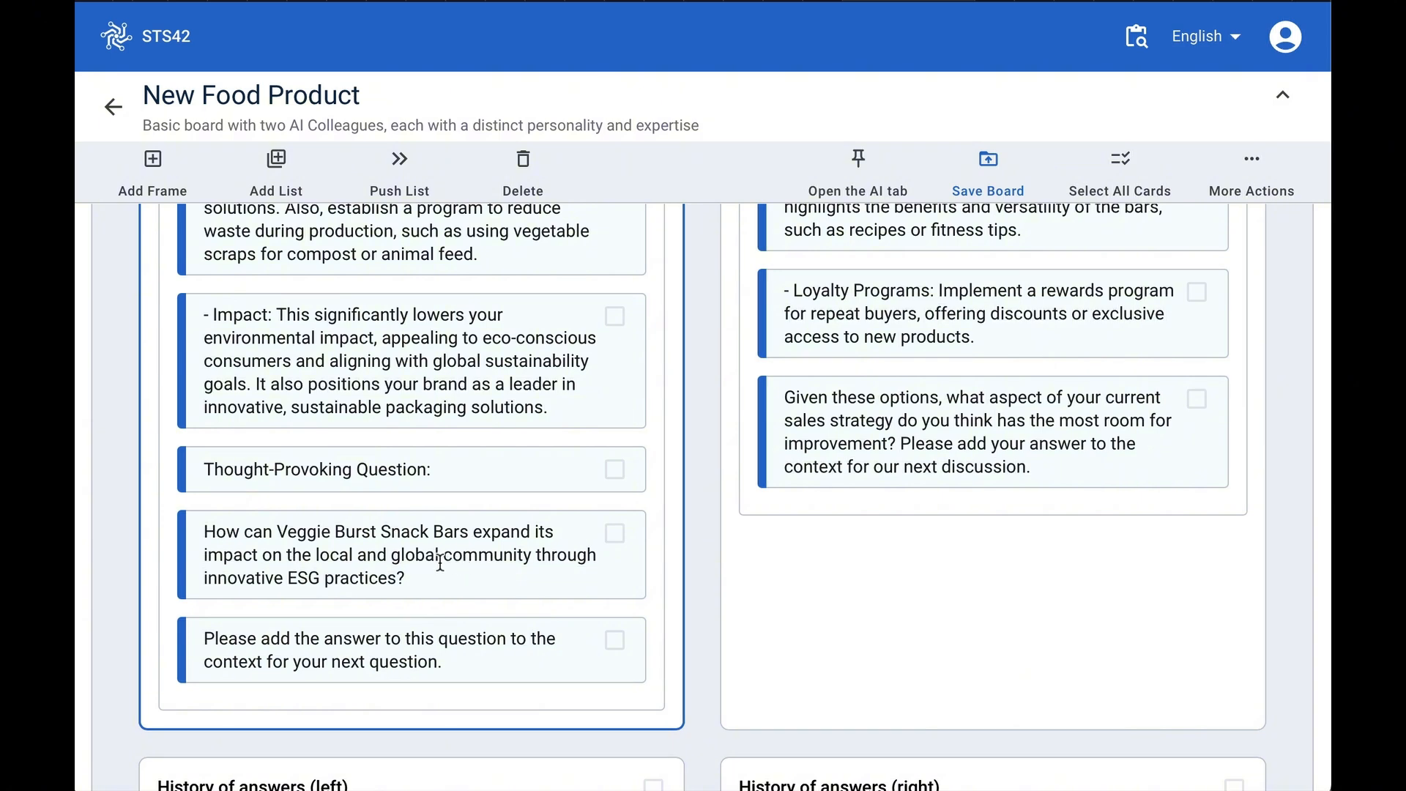
{"action": "scroll", "coordinate": [462, 441], "scroll_direction": "up", "scroll_amount": 15}
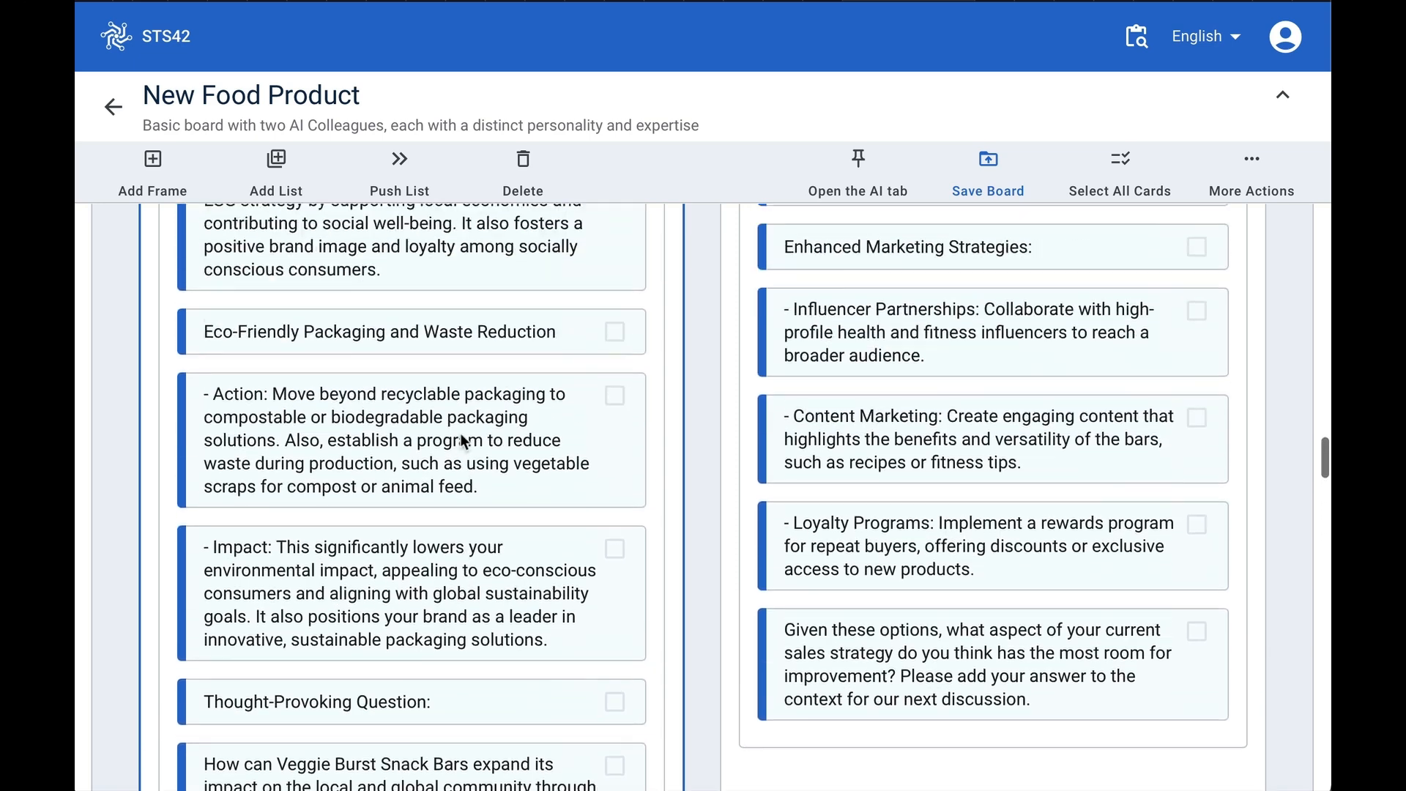
{"action": "scroll", "coordinate": [462, 440], "scroll_direction": "up", "scroll_amount": 5}
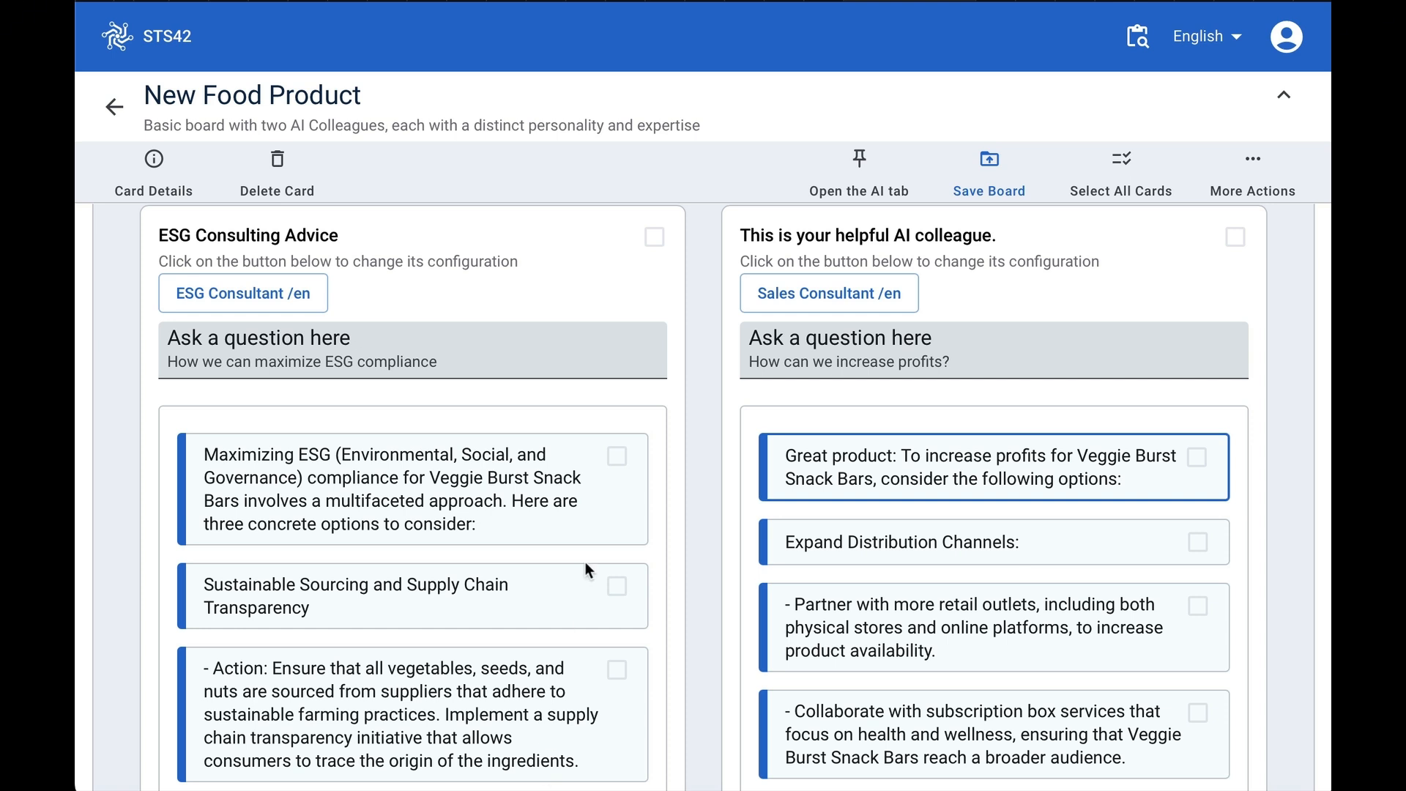
- Configure the right colleague as Finance Consultant /en, sharing ESG Consulting Advice instead of Food Product Description
{"action": "left_click", "coordinate": [834, 296]}
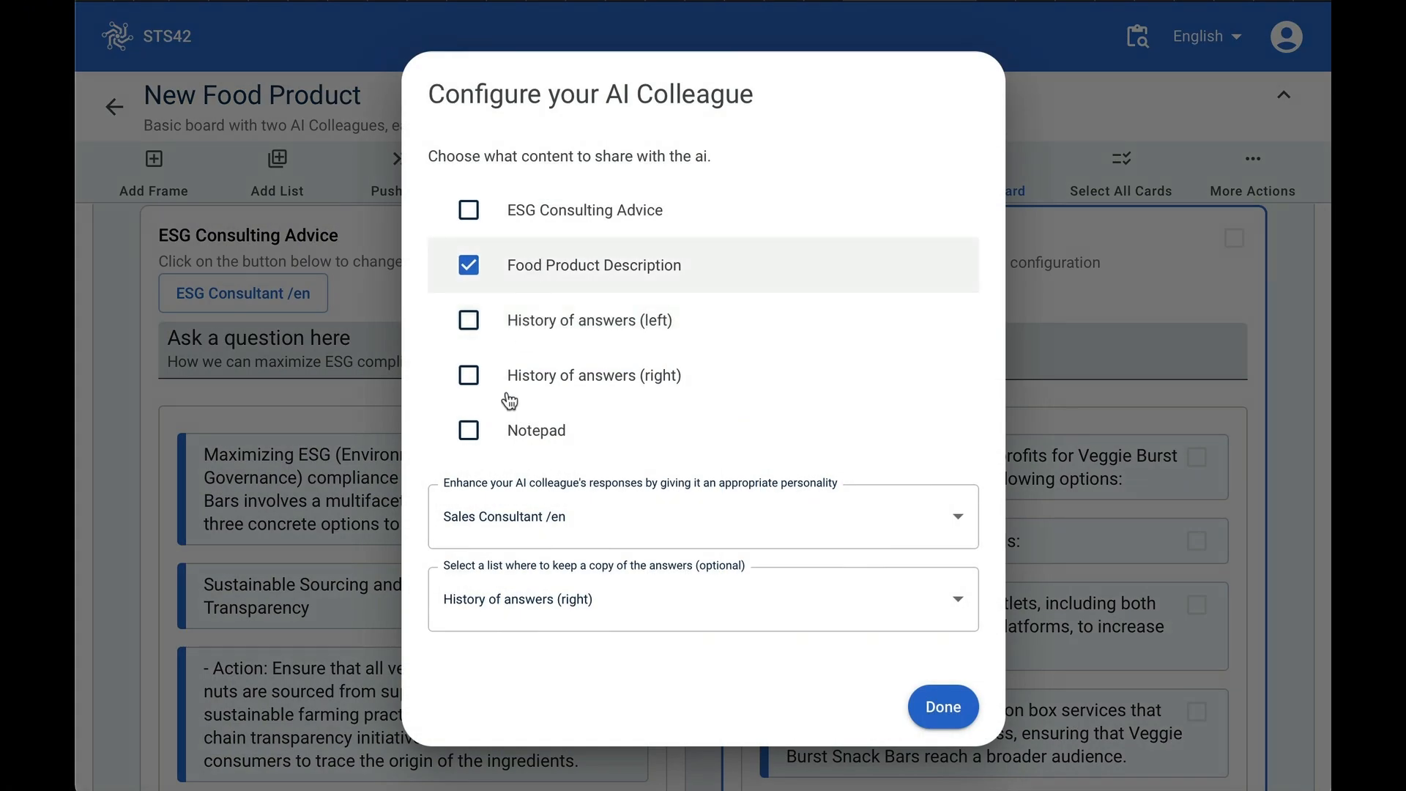
{"action": "left_click", "coordinate": [477, 521]}
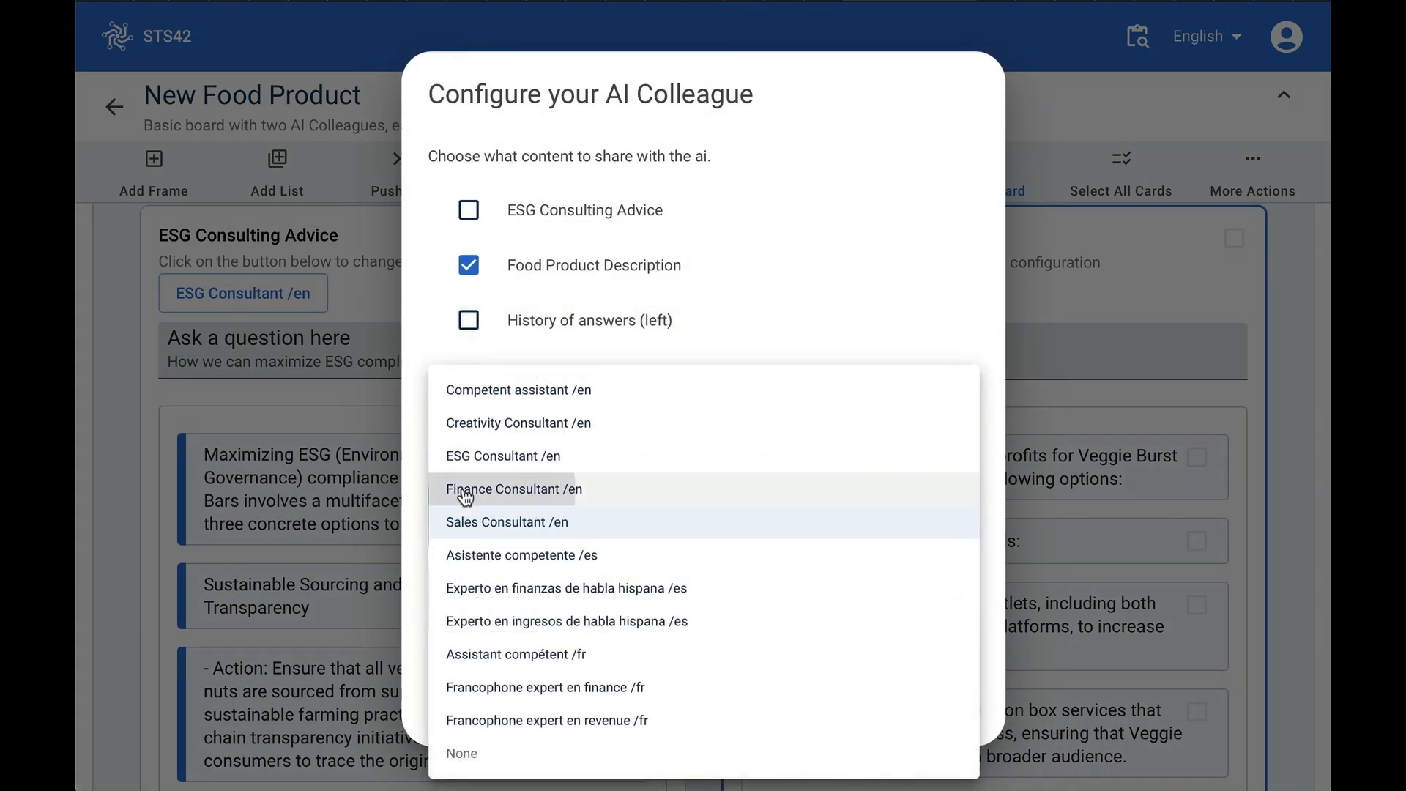
{"action": "left_click", "coordinate": [465, 489]}
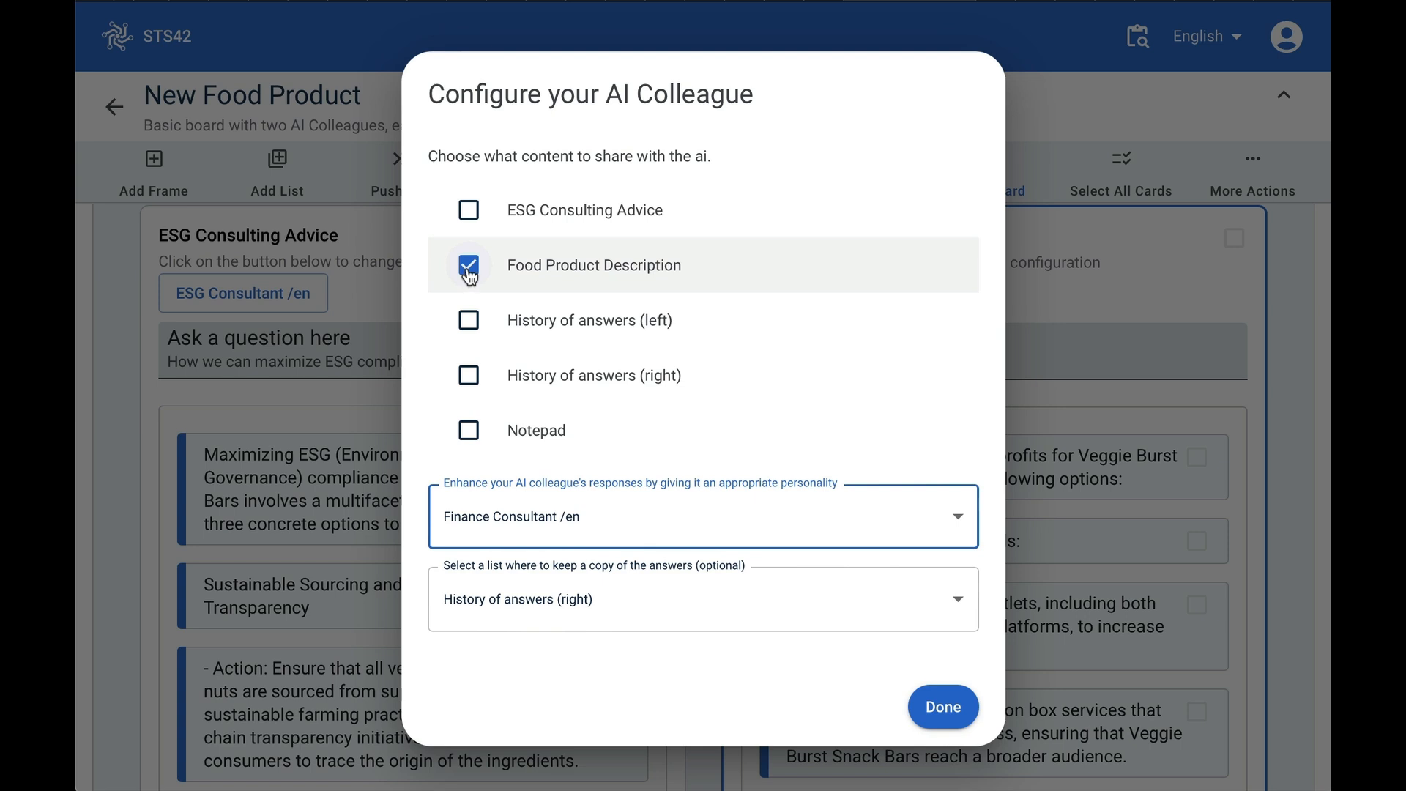
{"action": "left_click", "coordinate": [470, 213]}
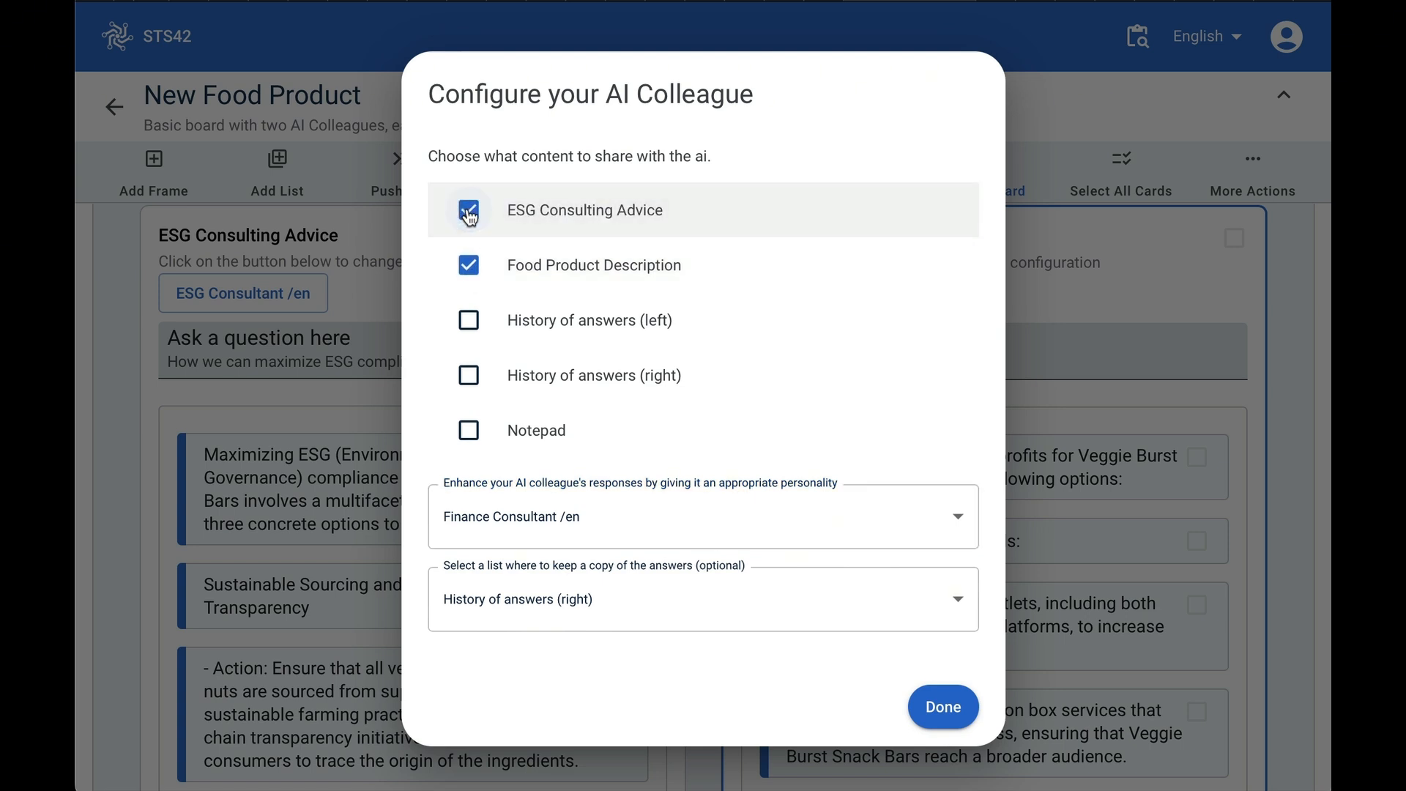
{"action": "left_click", "coordinate": [469, 268]}
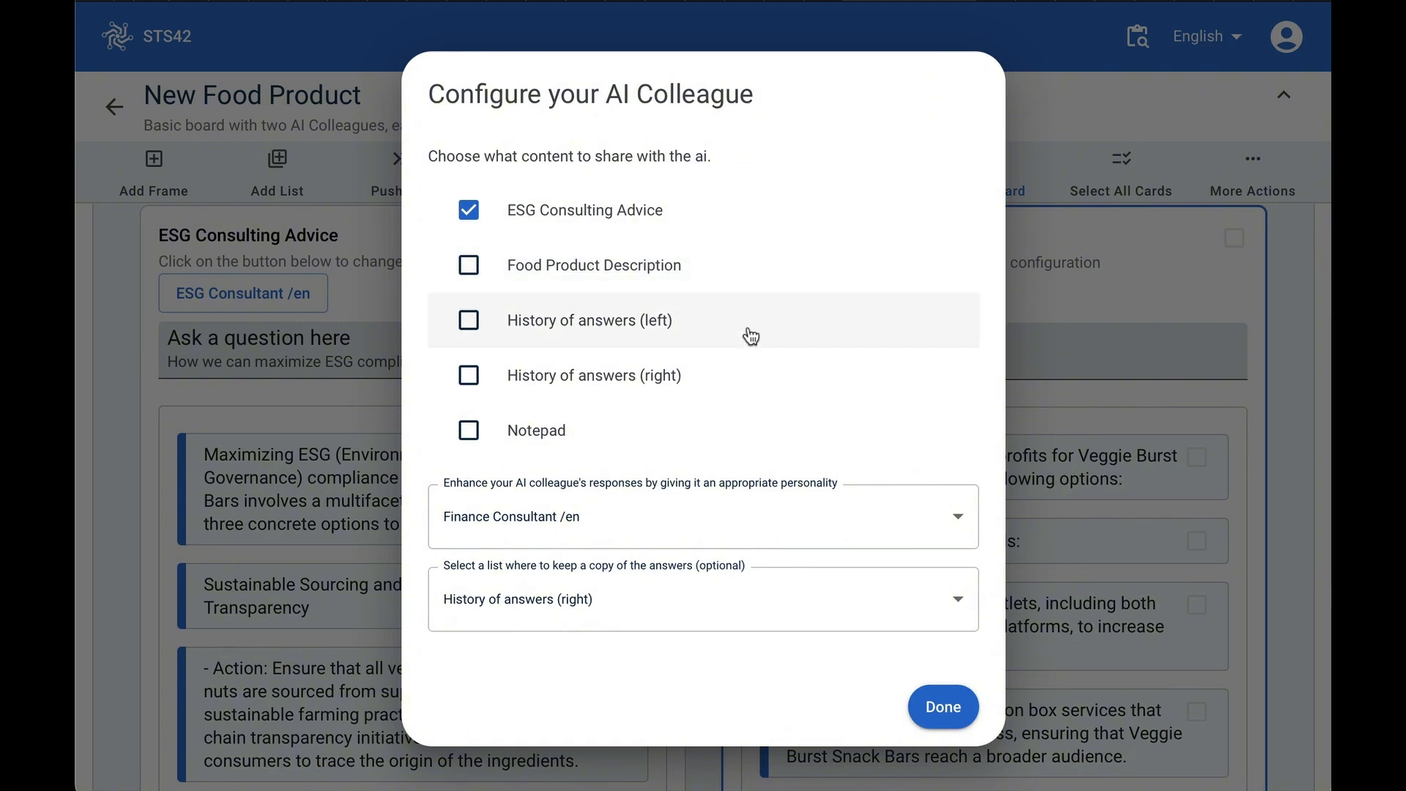
{"action": "left_click", "coordinate": [944, 709]}
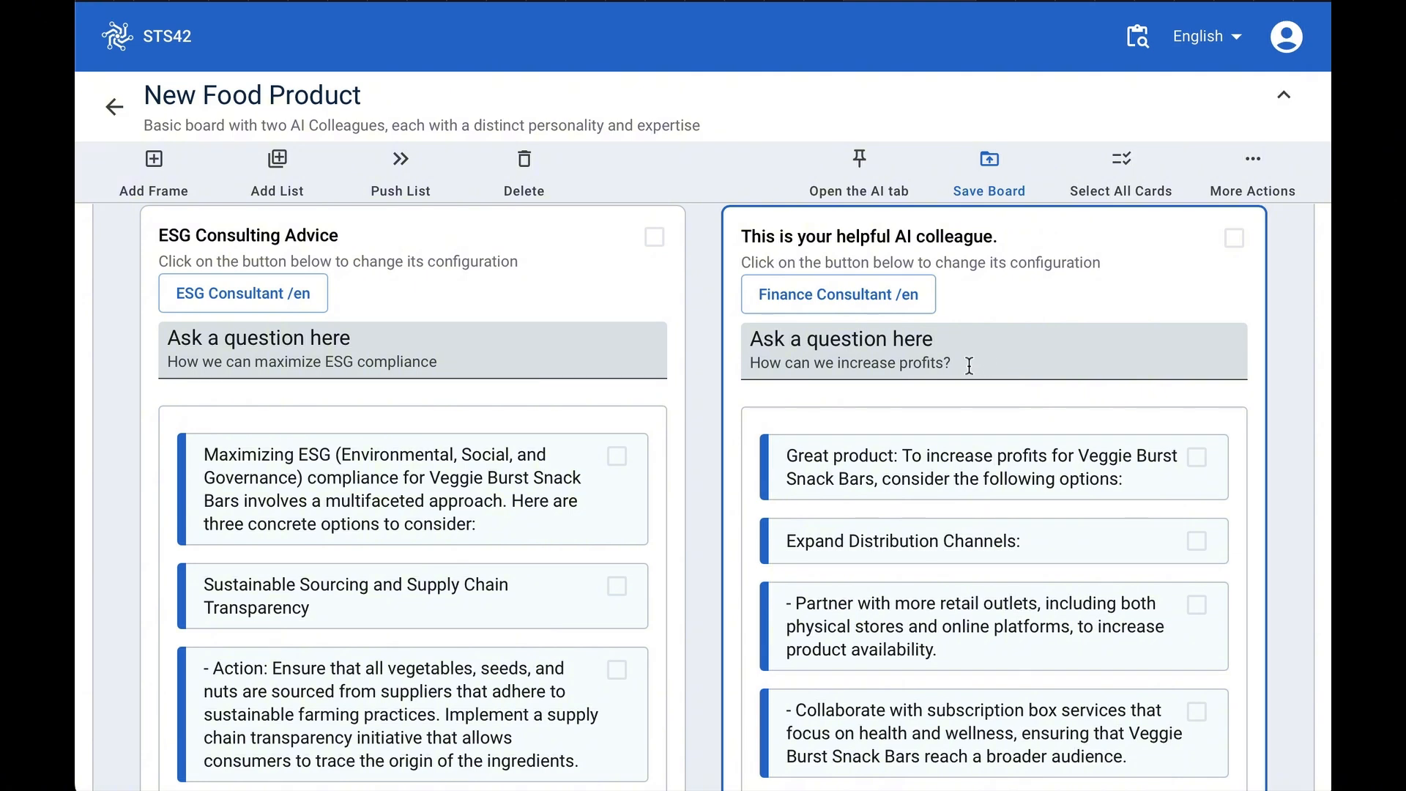
- Ask the right colleague 'Which of the ESG practices suggested should we do first to minimize costs?'
{"action": "left_click_drag", "start_coordinate": [967, 364], "coordinate": [718, 357]}
{"action": "type", "text": "Which of the ESG practices suggested should we do first to minimize costs?"}
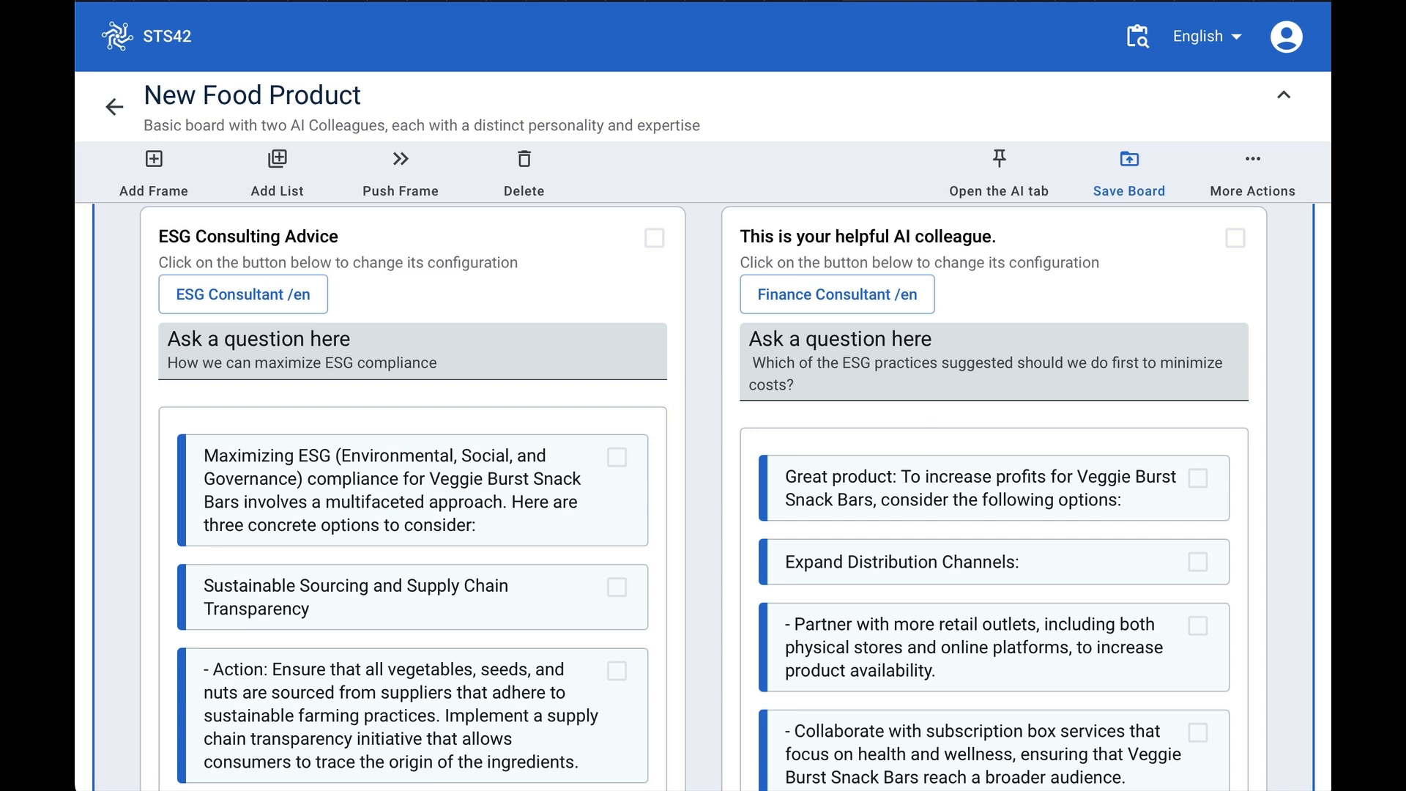
{"action": "key", "text": "Return"}
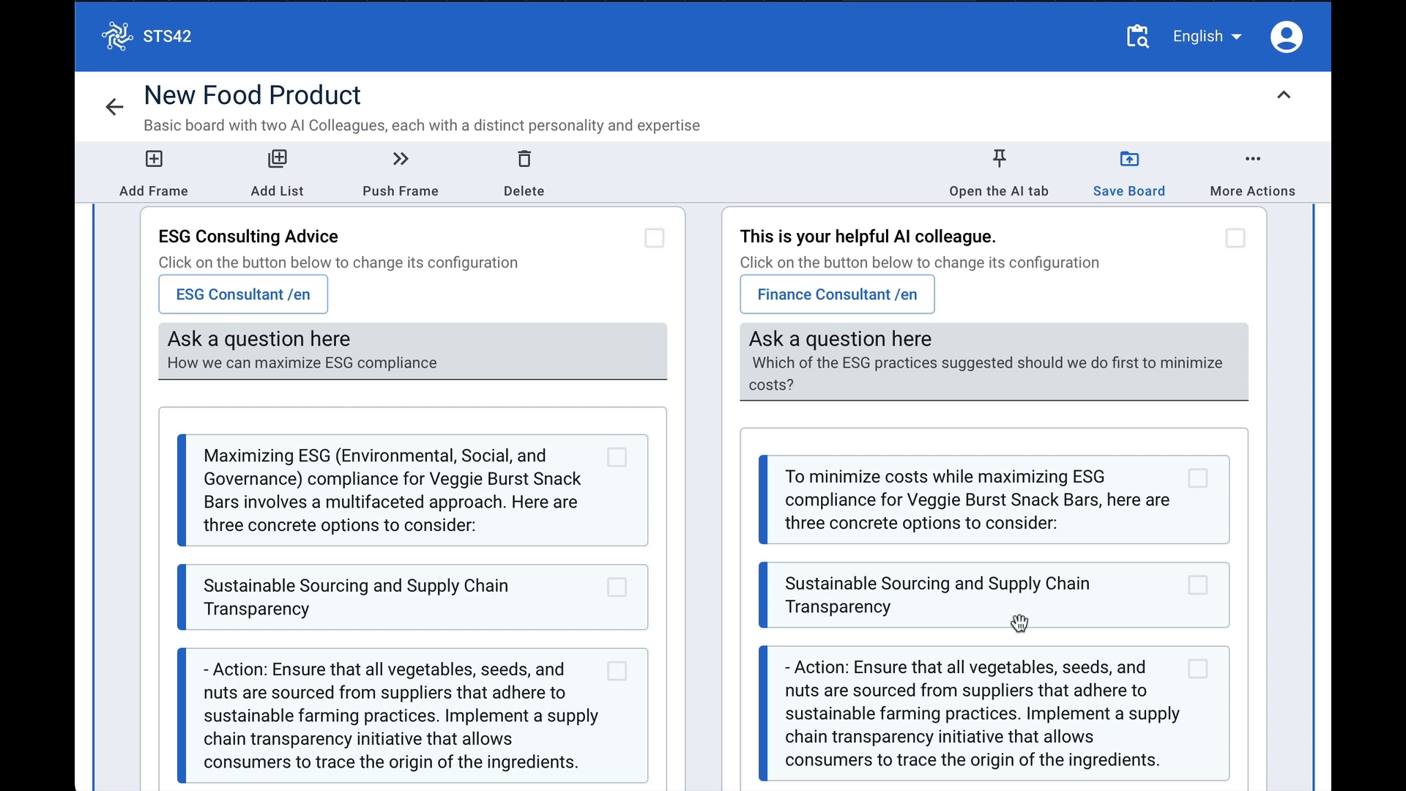
- Read through the right colleague's answers on cost-minimizing ESG practices
{"action": "scroll", "coordinate": [1019, 623], "scroll_direction": "down", "scroll_amount": 2}
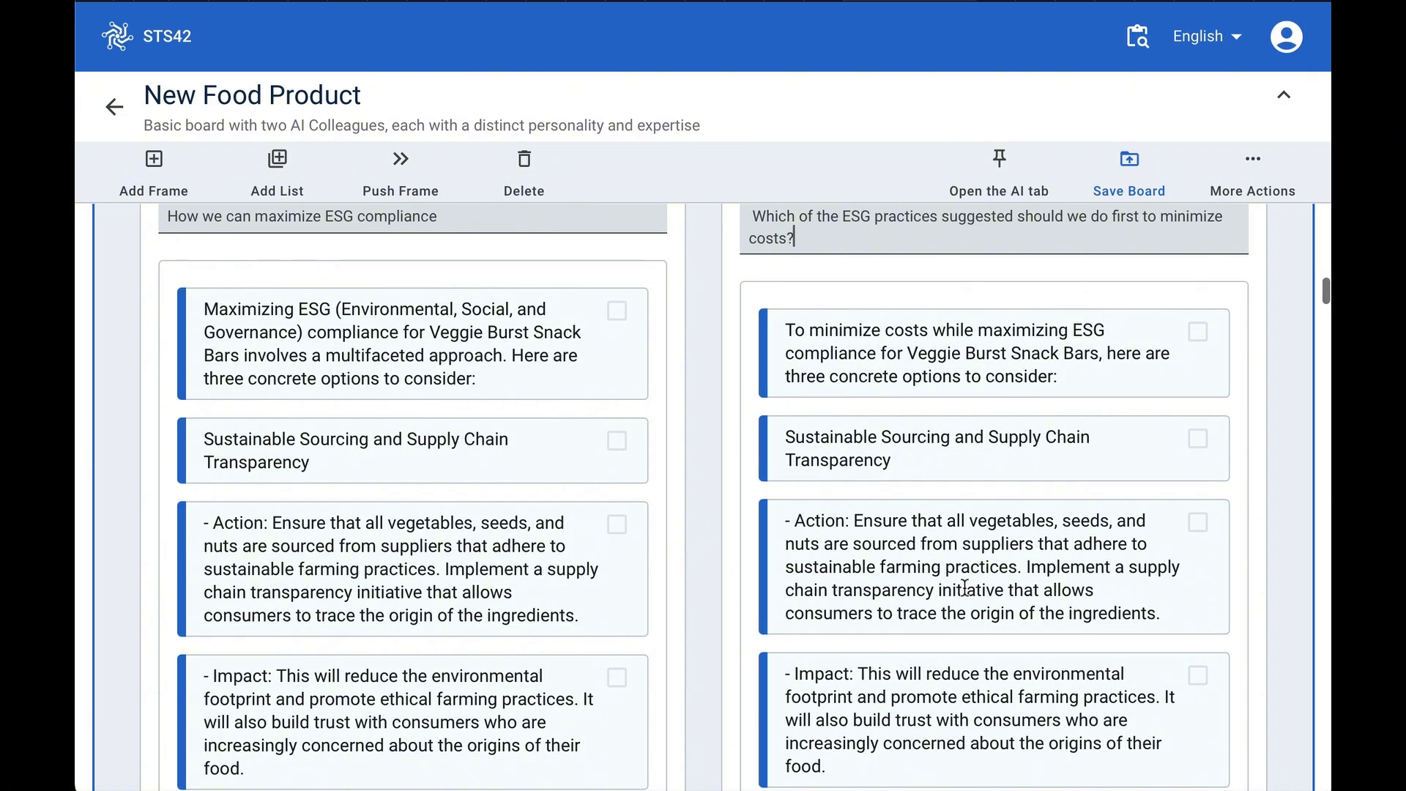
{"action": "scroll", "coordinate": [876, 609], "scroll_direction": "down", "scroll_amount": 3}
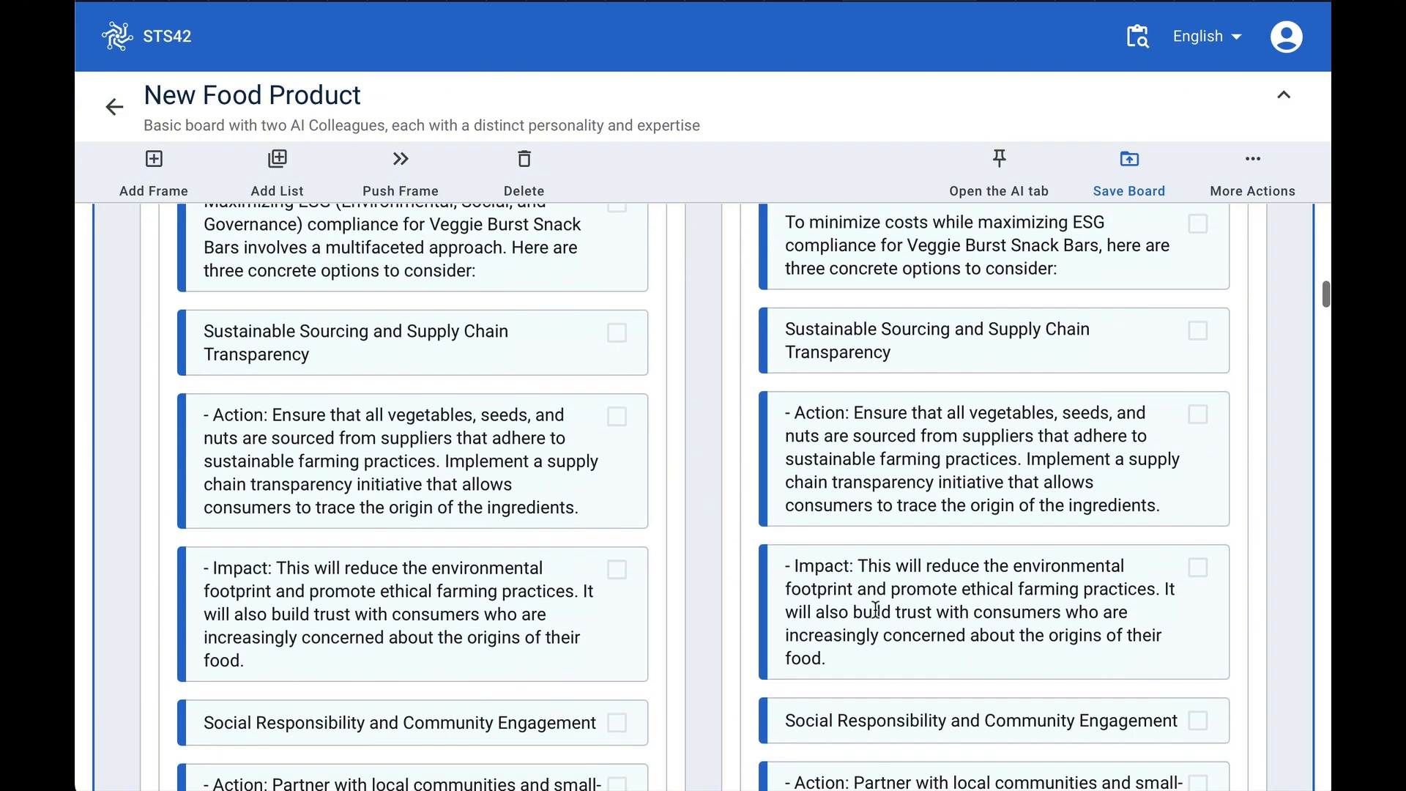
{"action": "scroll", "coordinate": [876, 609], "scroll_direction": "down", "scroll_amount": 2}
{"action": "scroll", "coordinate": [876, 629], "scroll_direction": "down", "scroll_amount": 2}
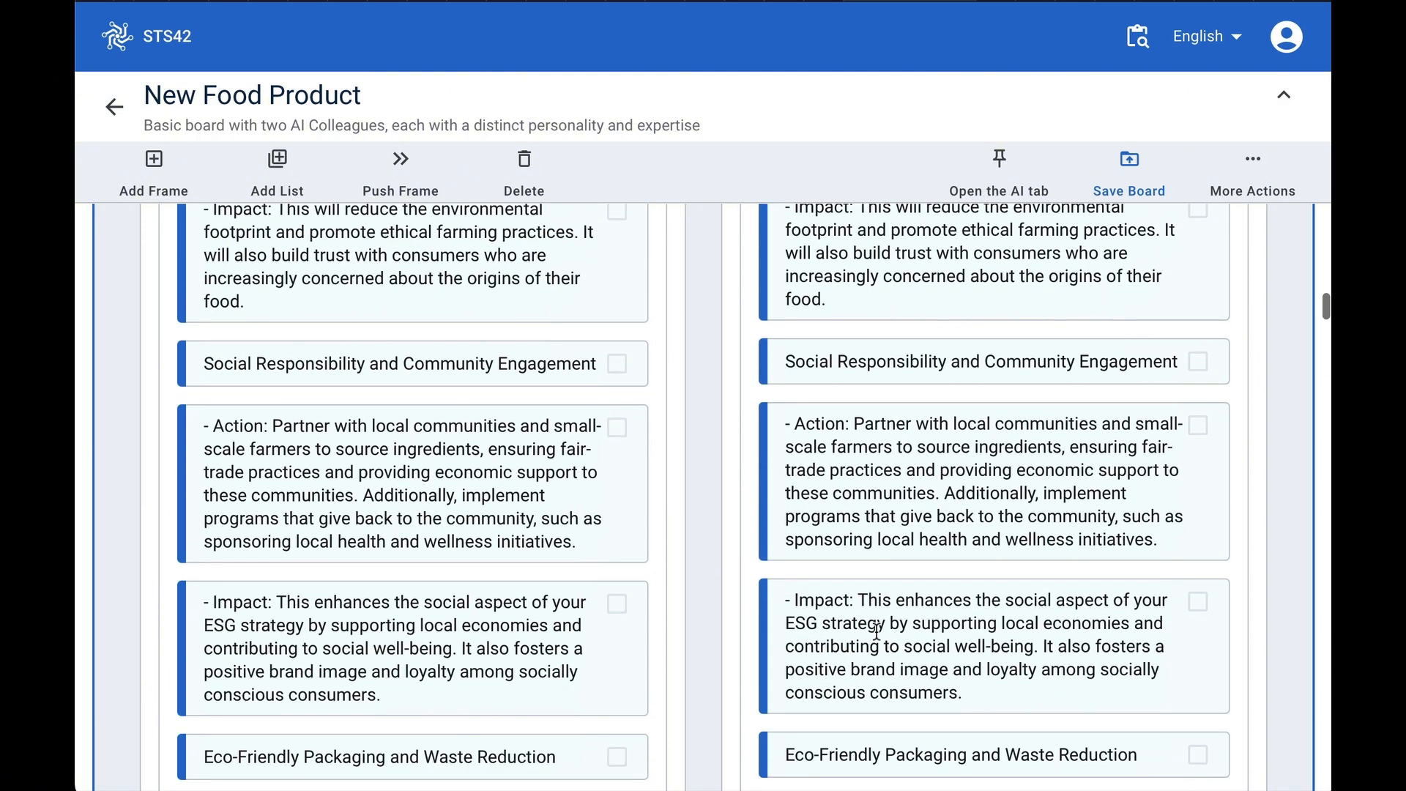
{"action": "scroll", "coordinate": [970, 568], "scroll_direction": "down", "scroll_amount": 3}
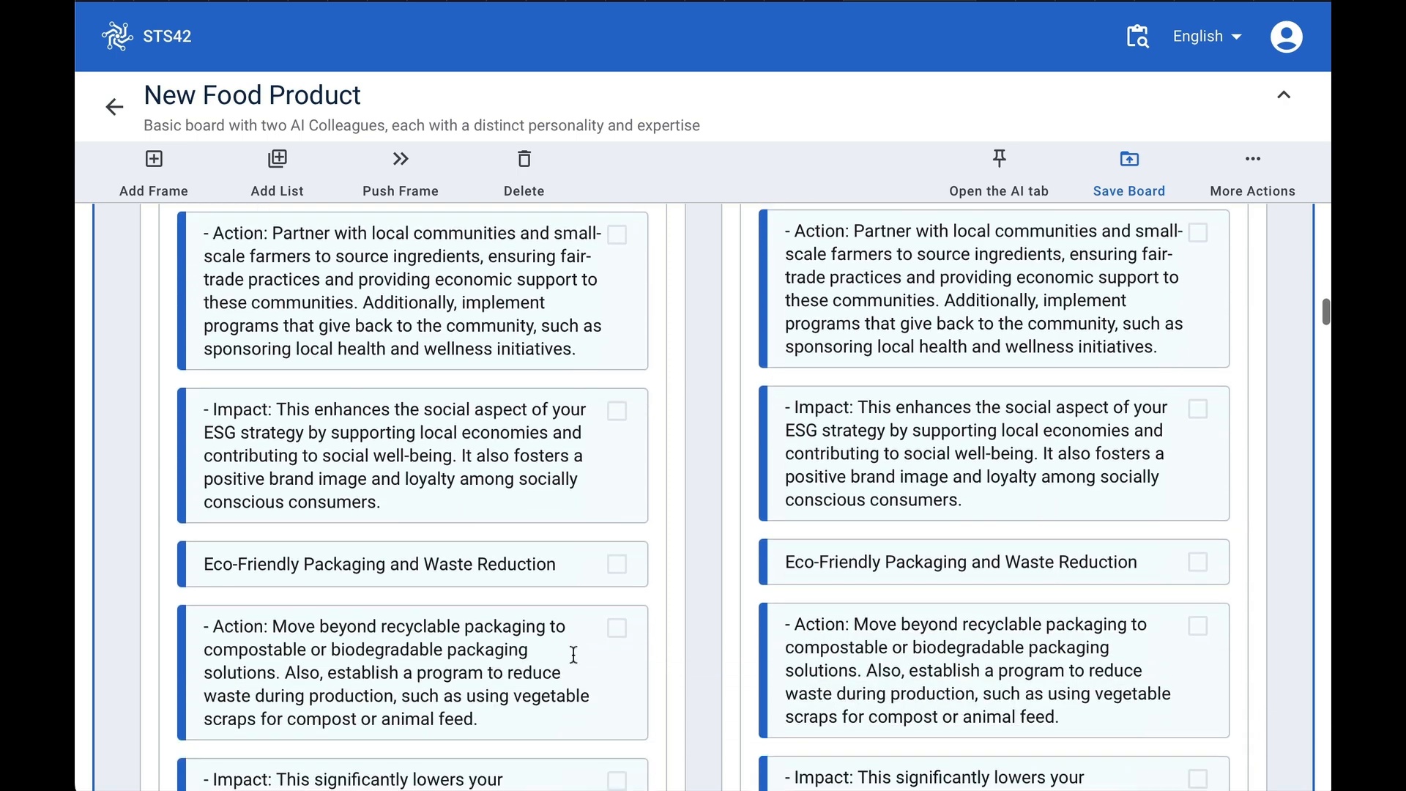
{"action": "scroll", "coordinate": [939, 671], "scroll_direction": "down", "scroll_amount": 4}
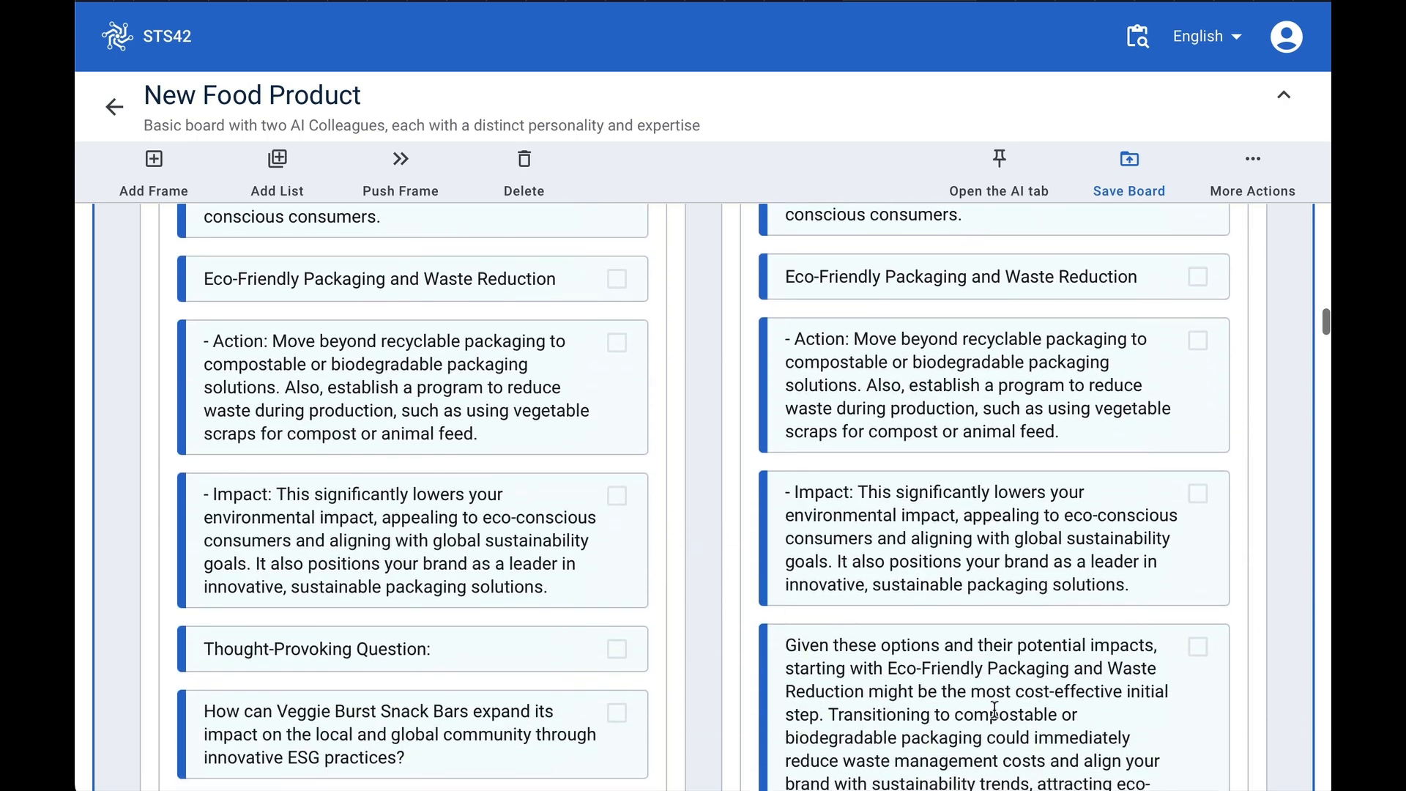
{"action": "scroll", "coordinate": [994, 709], "scroll_direction": "down", "scroll_amount": 2}
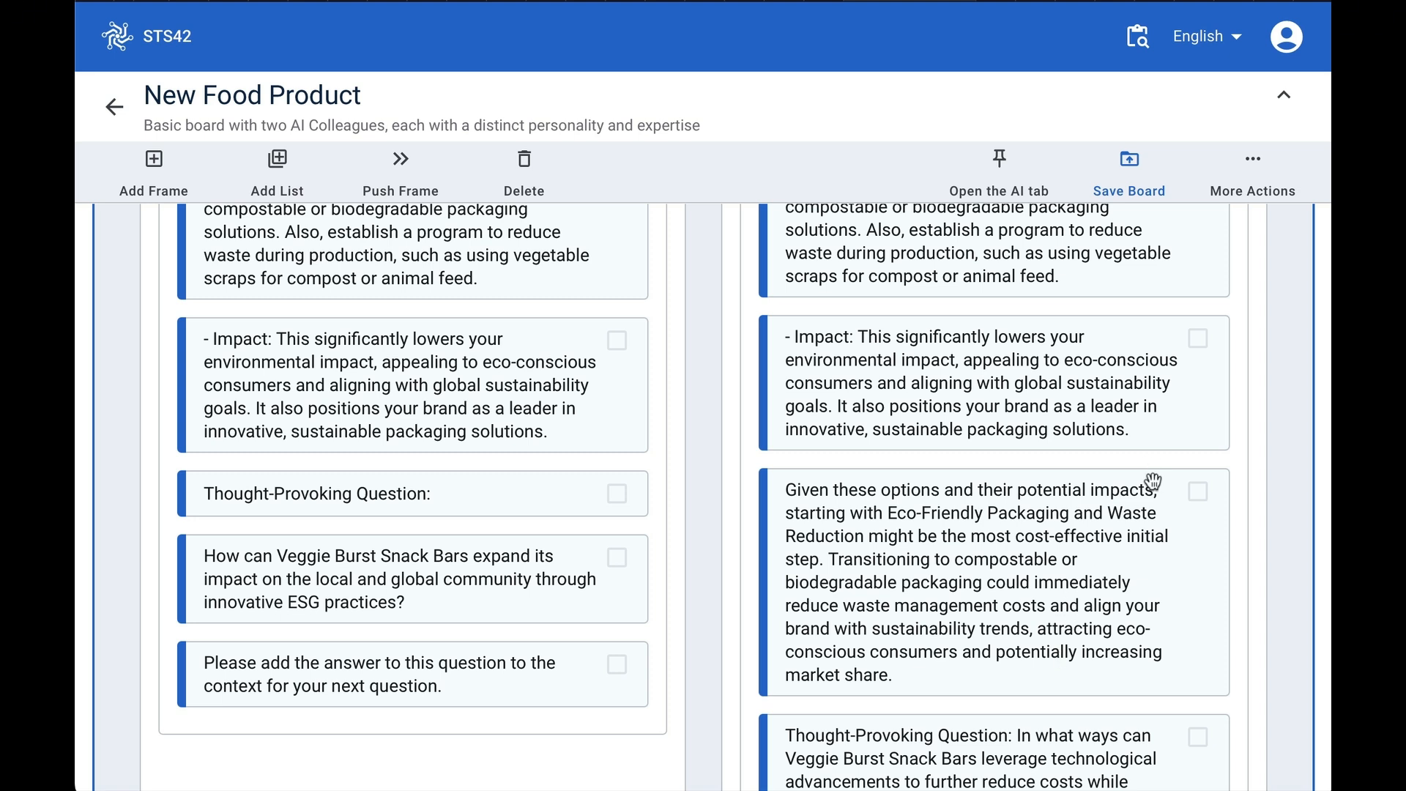
{"action": "scroll", "coordinate": [1129, 600], "scroll_direction": "down", "scroll_amount": 1}
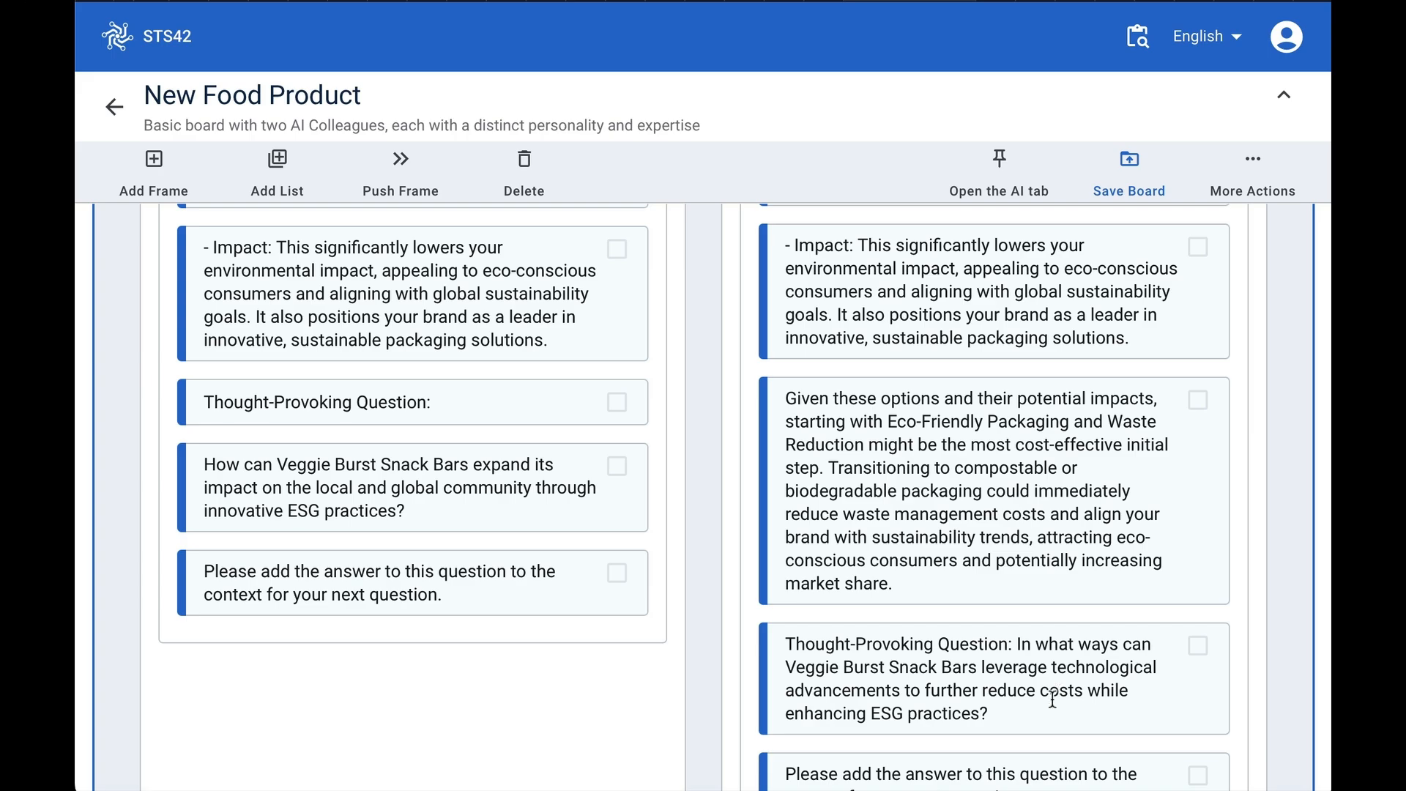
- Move the right colleague's cost-effective recommendation and thought-provoking question cards into the Notepad
{"action": "left_click", "coordinate": [1200, 402]}
{"action": "left_click", "coordinate": [1198, 647]}
{"action": "scroll", "coordinate": [1155, 602], "scroll_direction": "up", "scroll_amount": 20}
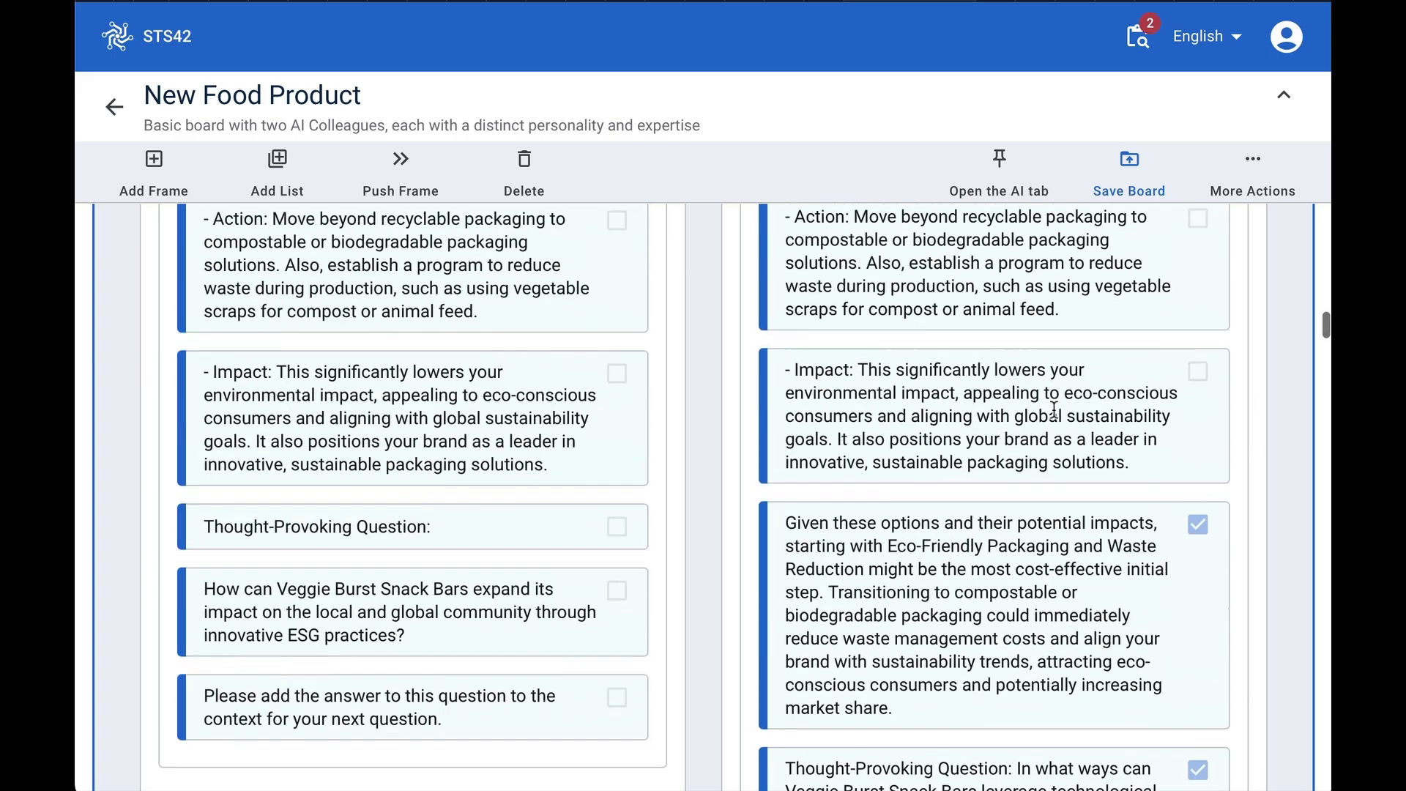
{"action": "scroll", "coordinate": [1054, 409], "scroll_direction": "up", "scroll_amount": 15}
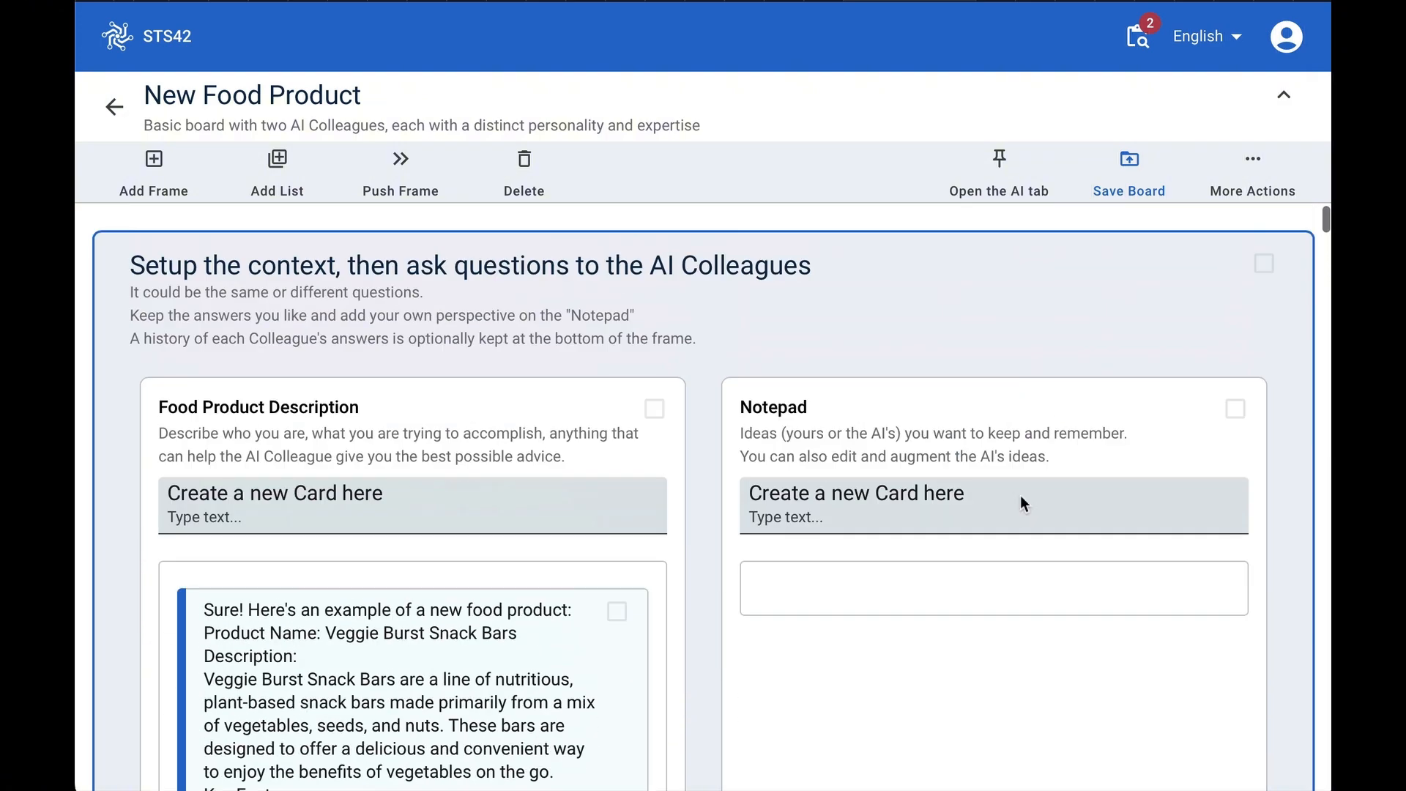
{"action": "left_click", "coordinate": [1041, 435]}
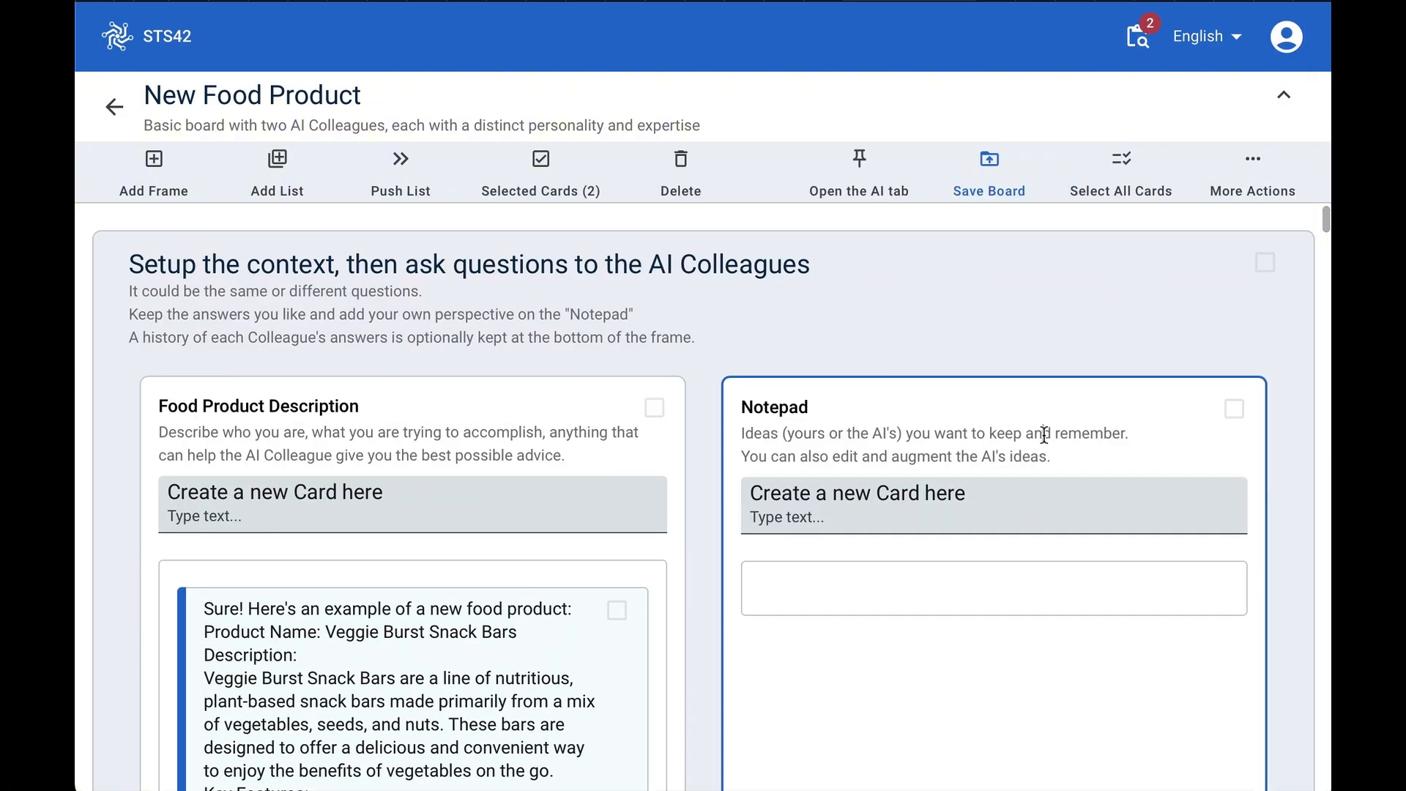
{"action": "left_click", "coordinate": [542, 164]}
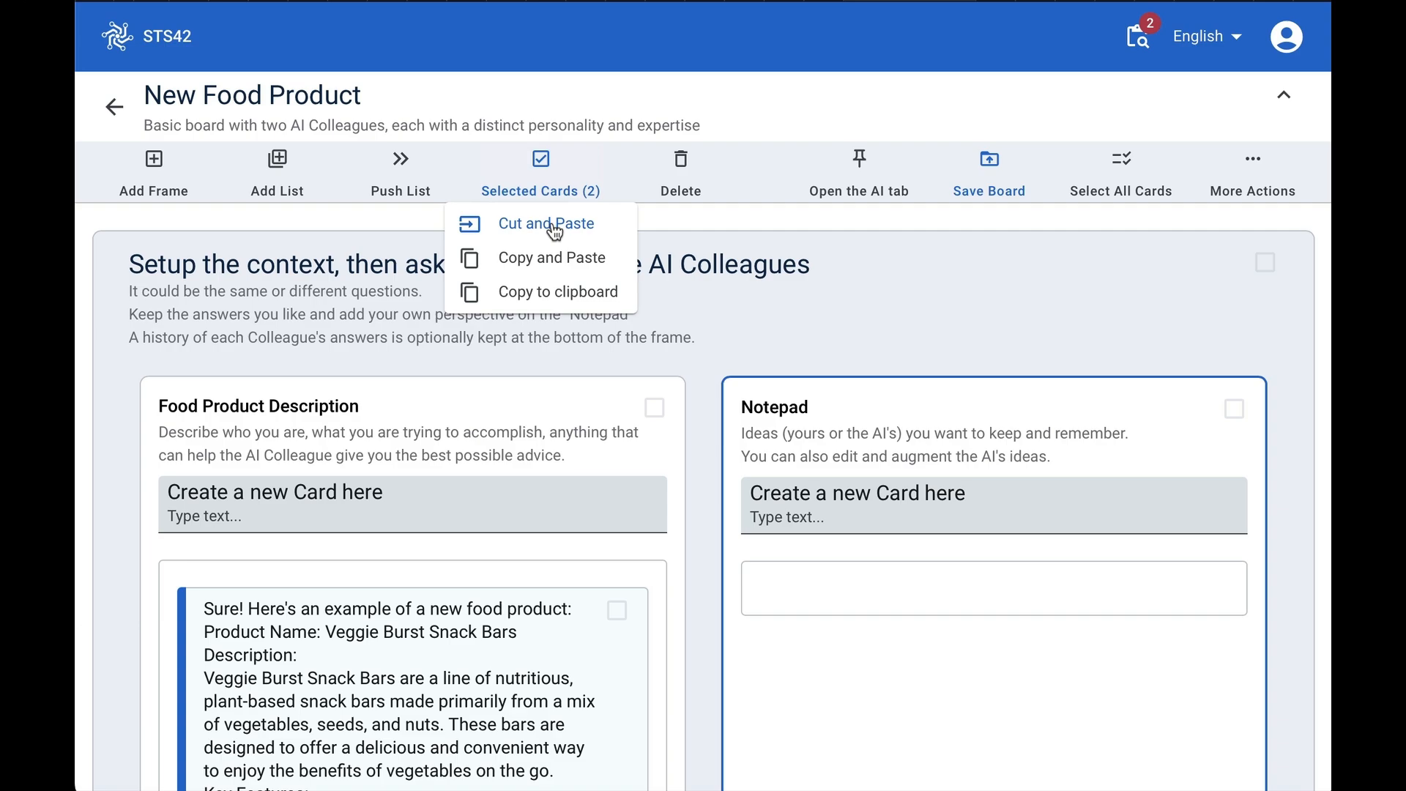
{"action": "left_click", "coordinate": [555, 227]}
{"action": "left_click", "coordinate": [882, 575]}
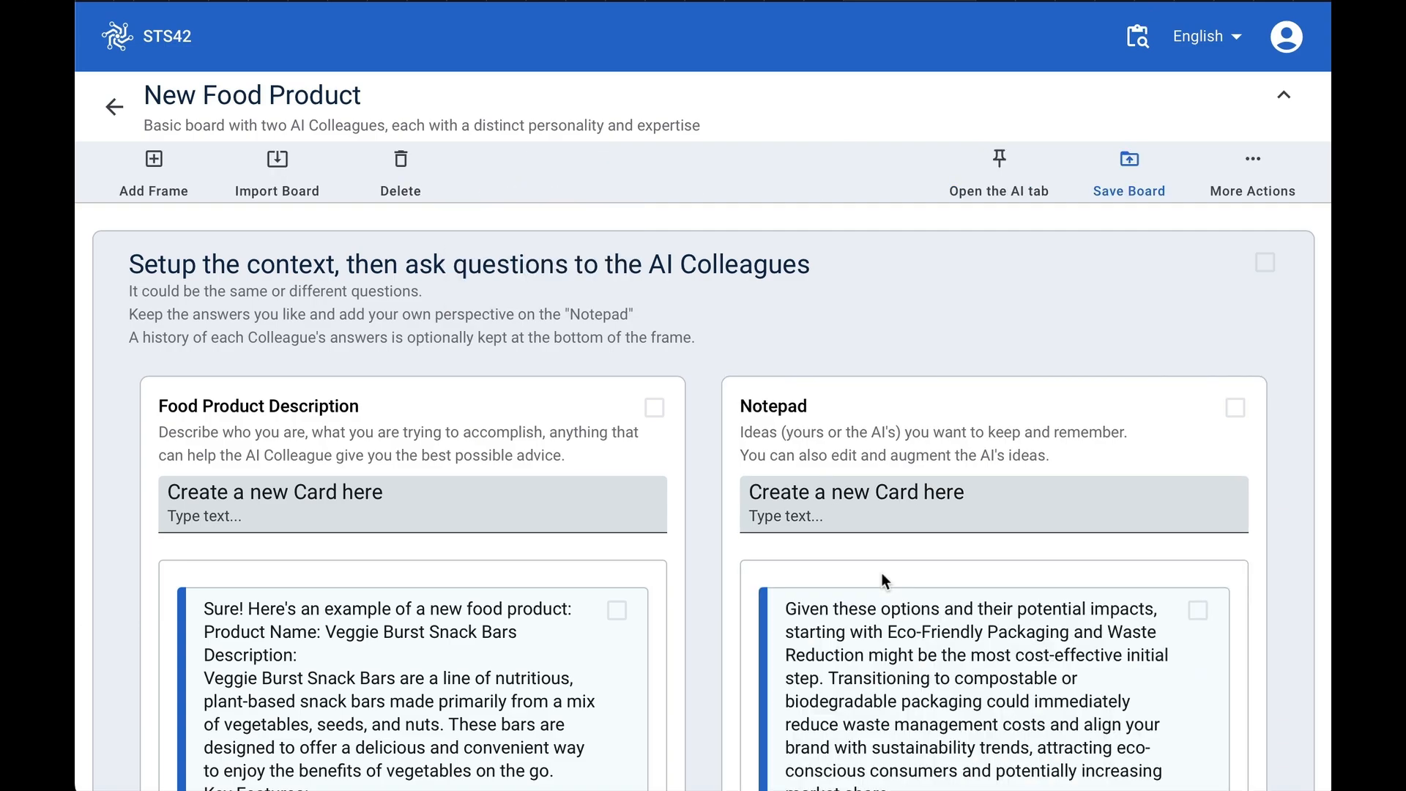
- Review the Notepad and both AI colleagues' answers on the board
{"action": "scroll", "coordinate": [882, 575], "scroll_direction": "down", "scroll_amount": 5}
{"action": "scroll", "coordinate": [482, 690], "scroll_direction": "down", "scroll_amount": 15}
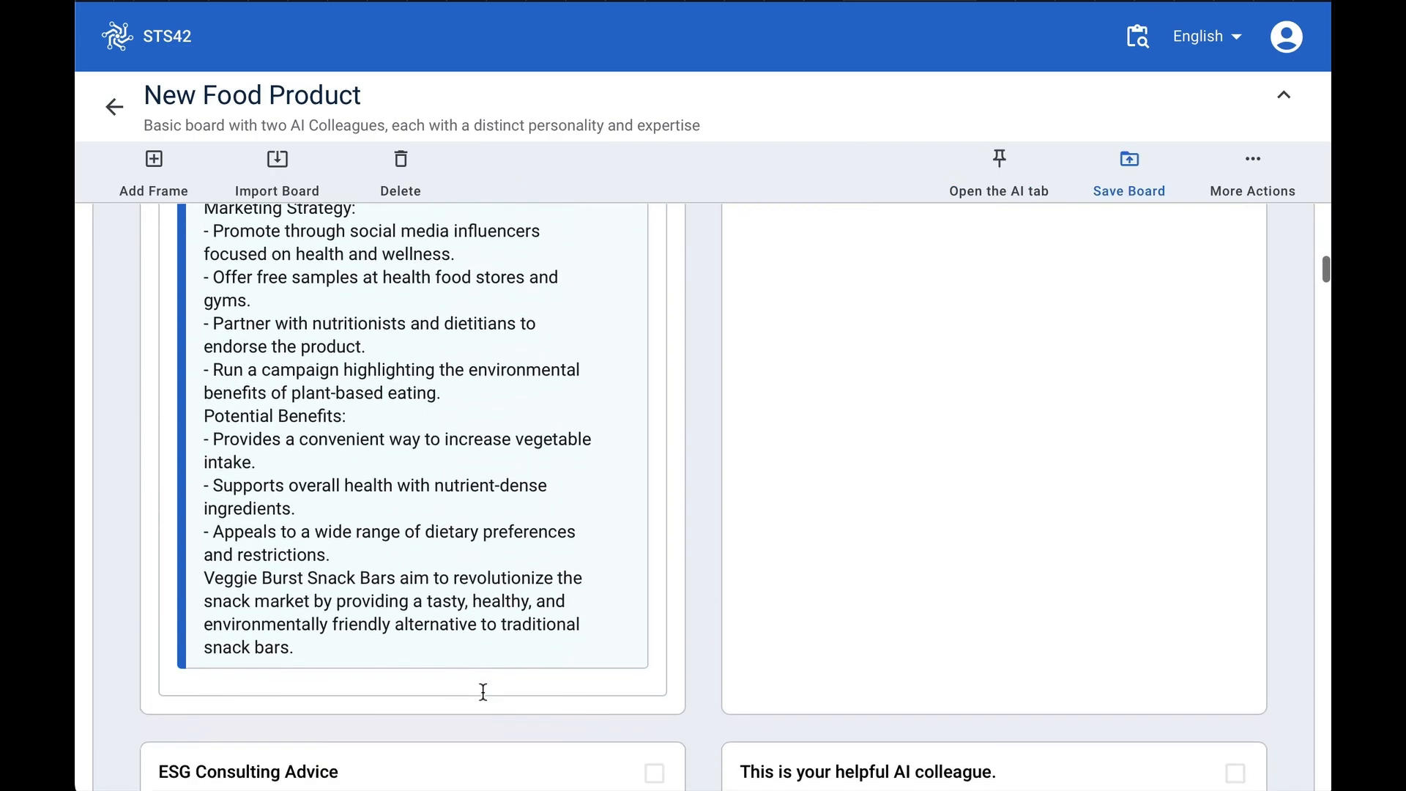
{"action": "scroll", "coordinate": [480, 583], "scroll_direction": "up", "scroll_amount": 3}
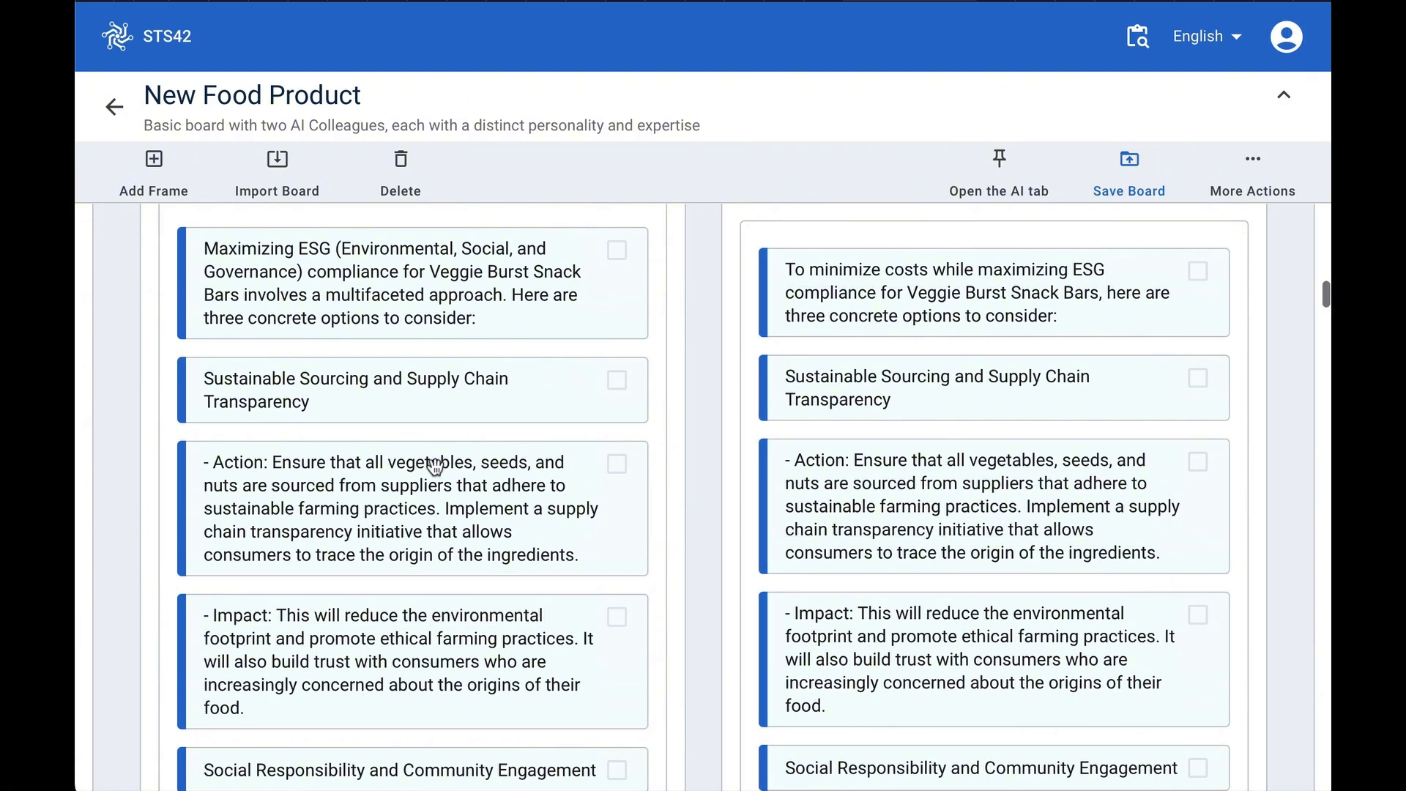
{"action": "scroll", "coordinate": [407, 448], "scroll_direction": "up", "scroll_amount": 2}
{"action": "scroll", "coordinate": [408, 448], "scroll_direction": "up", "scroll_amount": 3}
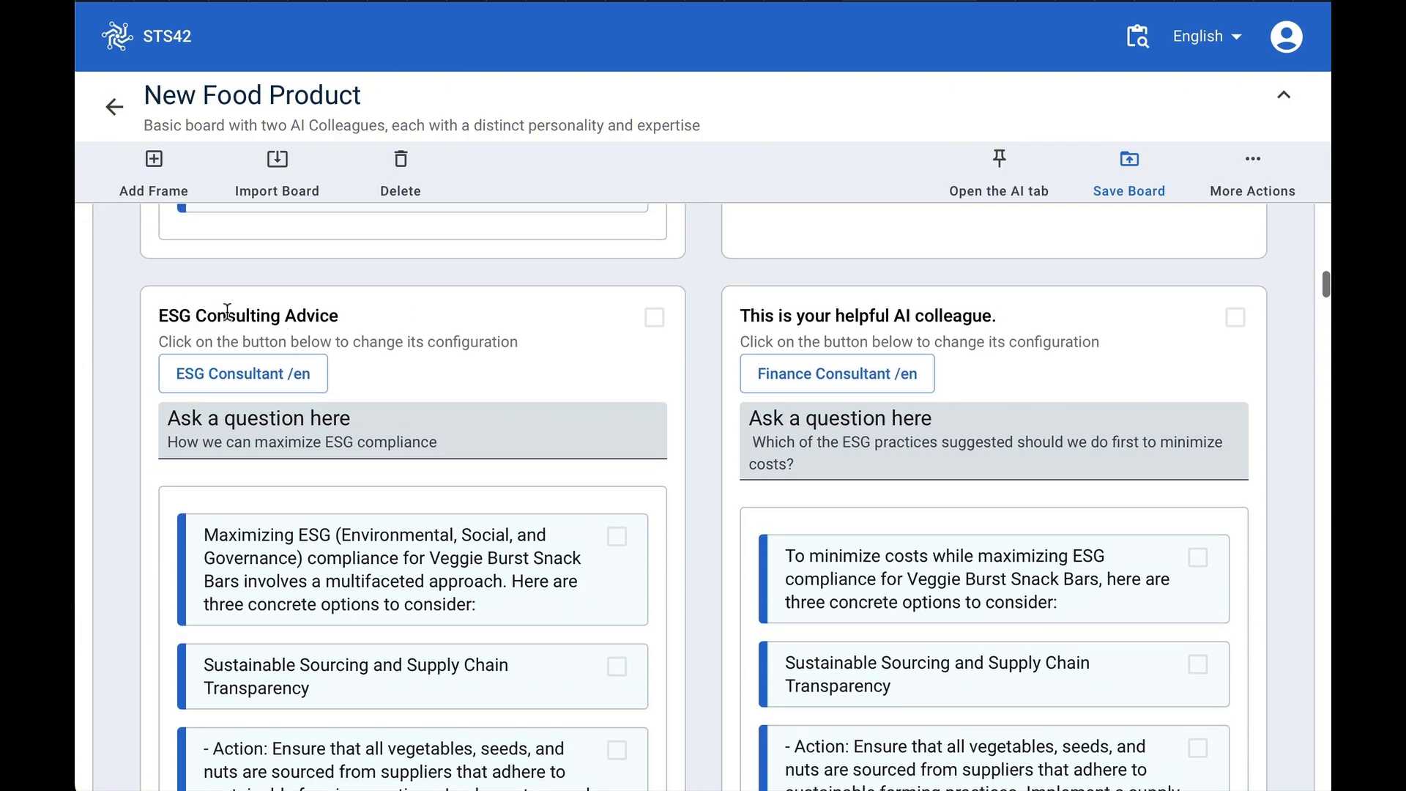
{"action": "scroll", "coordinate": [306, 575], "scroll_direction": "down", "scroll_amount": 1}
{"action": "scroll", "coordinate": [307, 575], "scroll_direction": "down", "scroll_amount": 8}
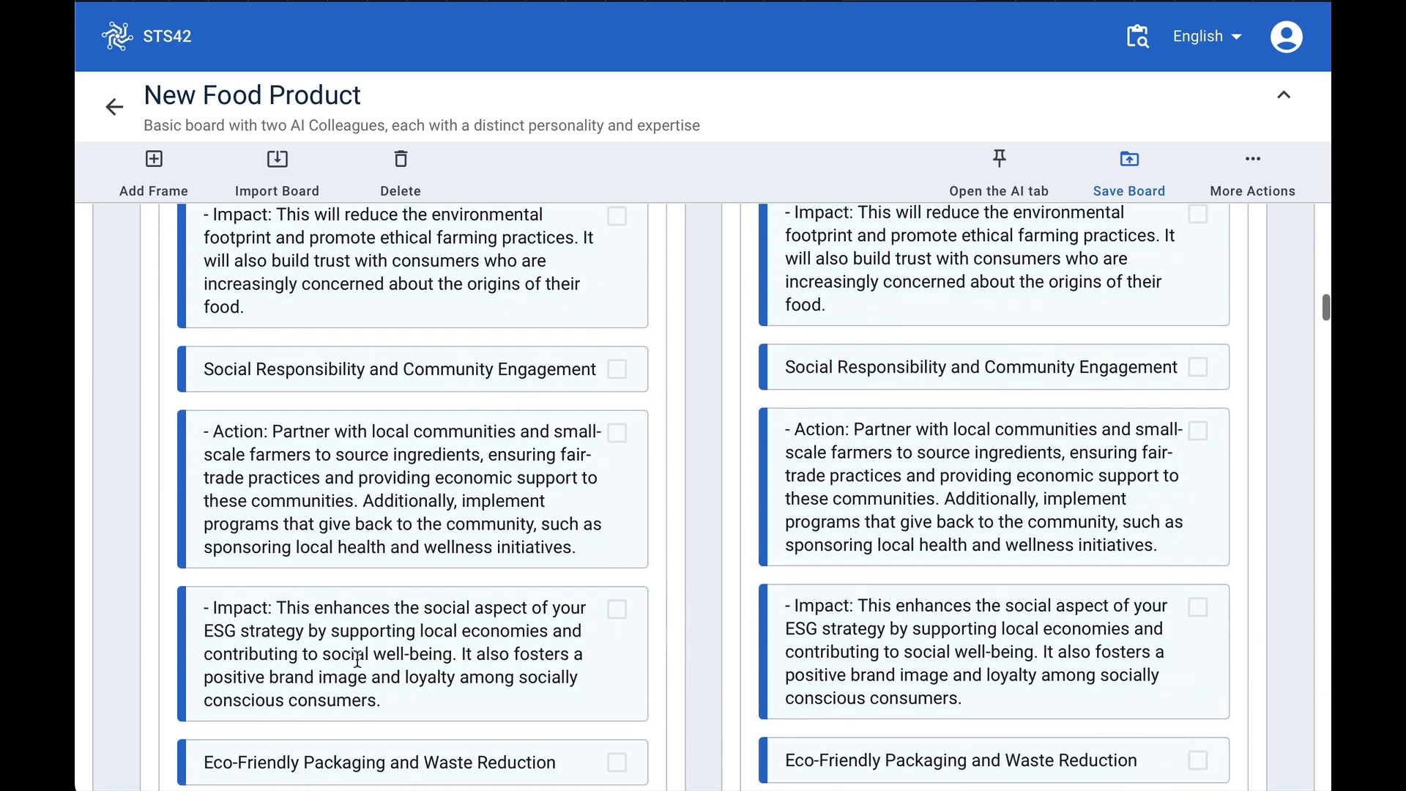
{"action": "scroll", "coordinate": [362, 649], "scroll_direction": "up", "scroll_amount": 3}
{"action": "scroll", "coordinate": [362, 650], "scroll_direction": "up", "scroll_amount": 6}
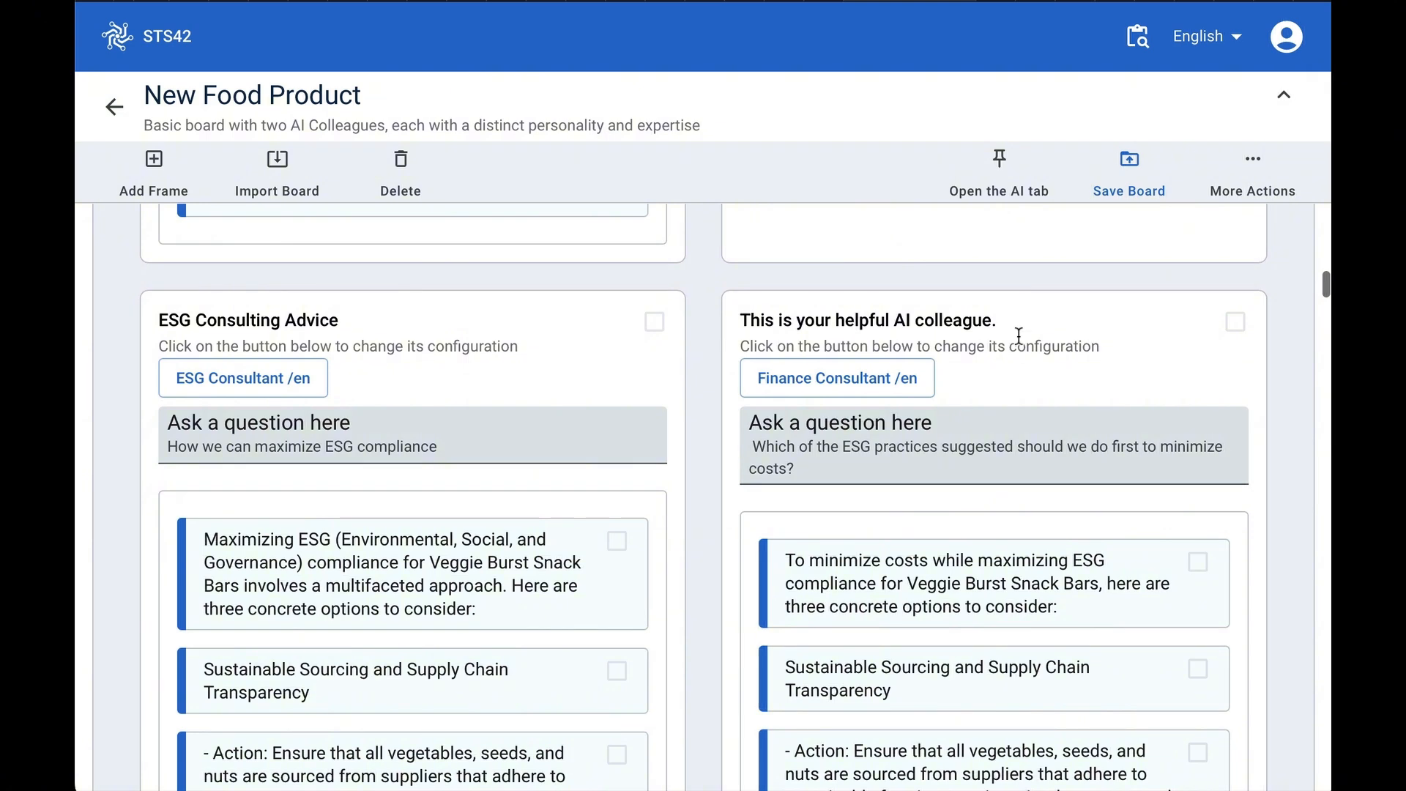
{"action": "left_click", "coordinate": [1047, 364]}
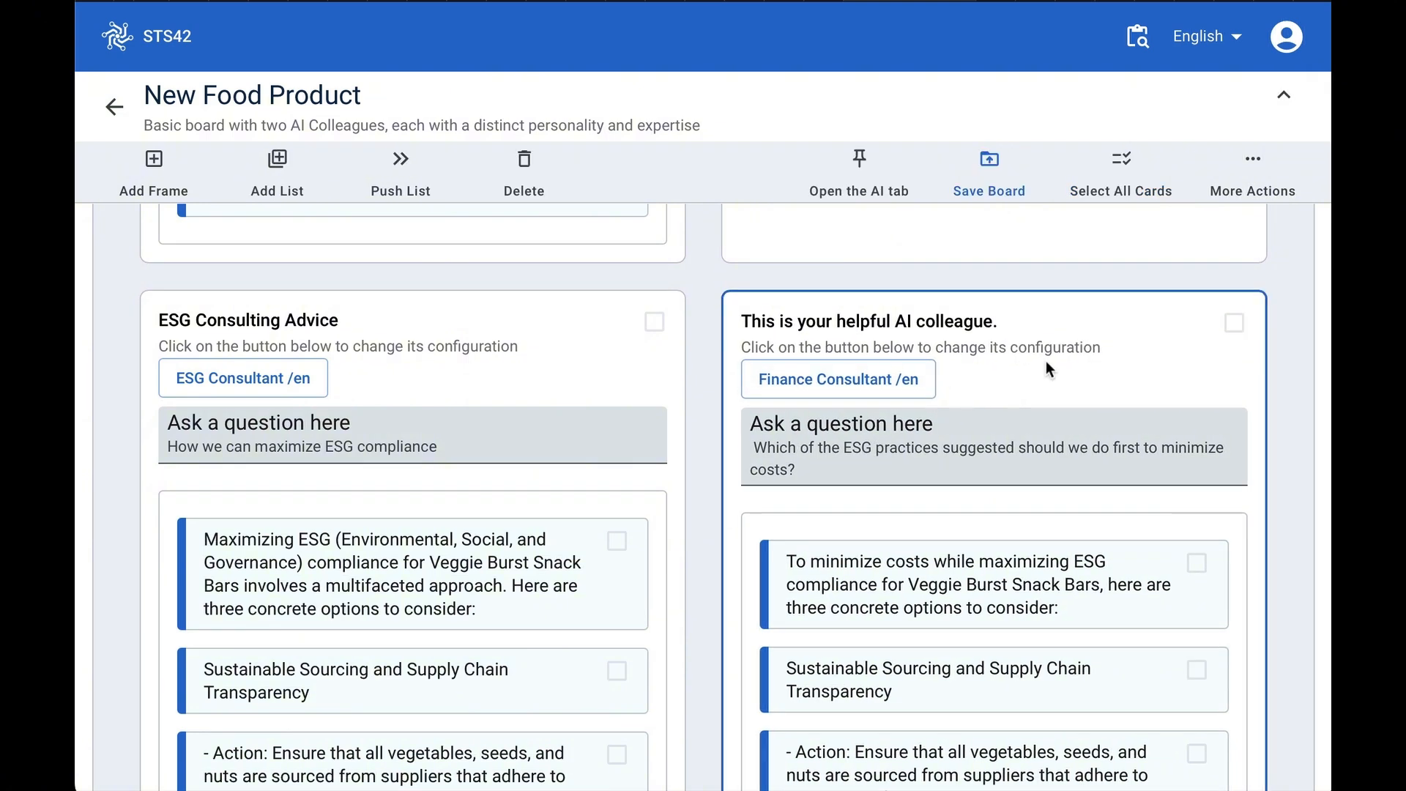